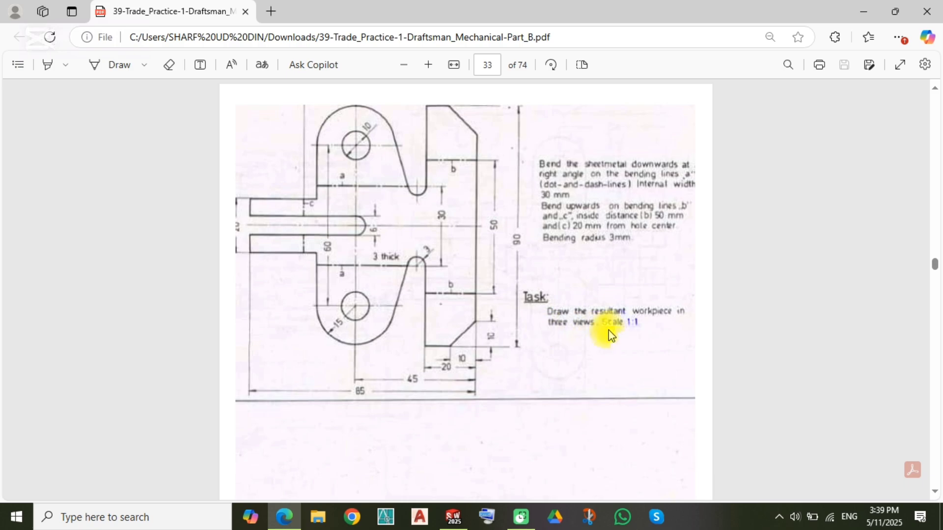
- Switch to SOLIDWORKS, create a new part, and start a sketch on the Front Plane
left_click(453, 514)
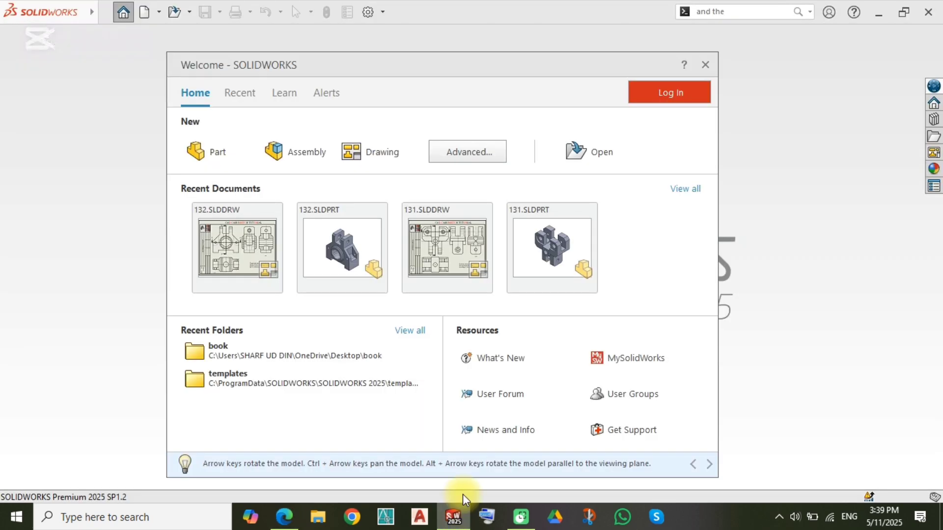
left_click(220, 152)
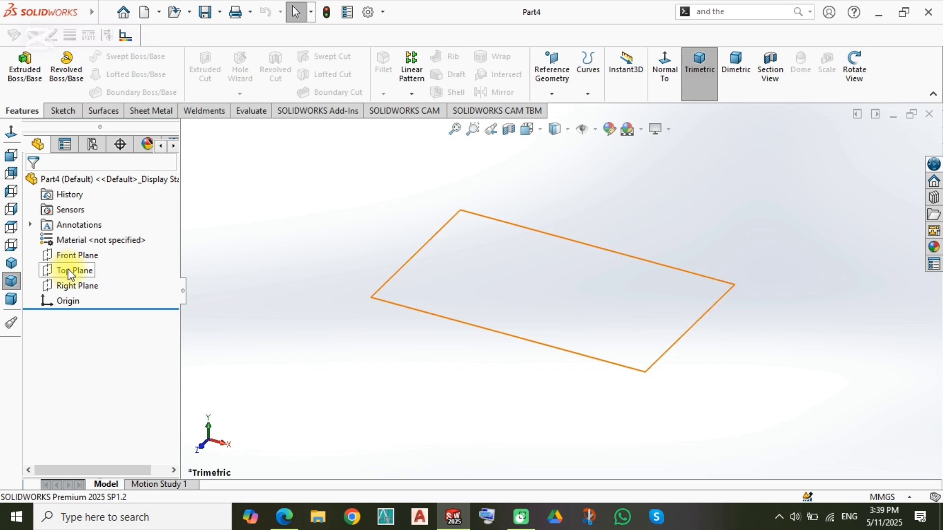
left_click(77, 256)
left_click(93, 233)
- Sketch a circle centred on the origin and set its diameter to 6 mm
key("c")
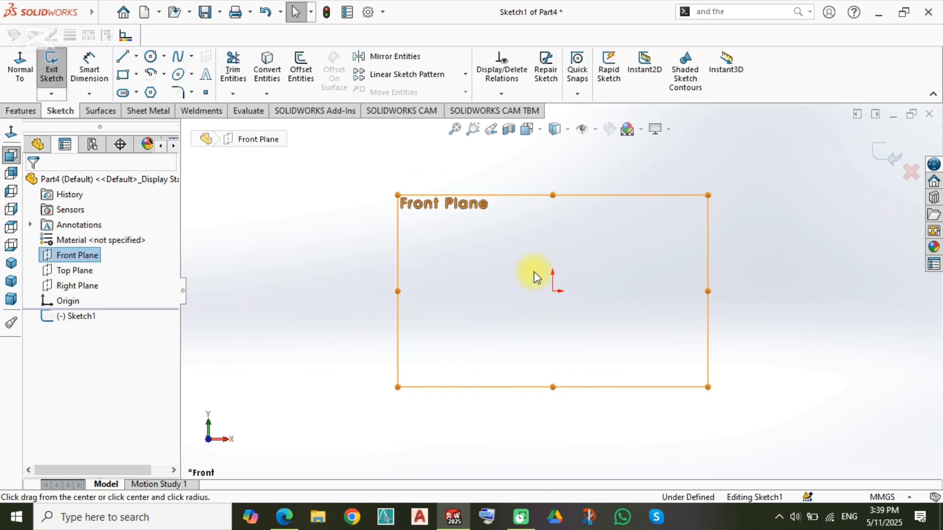
left_click_drag(554, 291, 580, 315)
right_click_drag(577, 314, 596, 252)
left_click(578, 288)
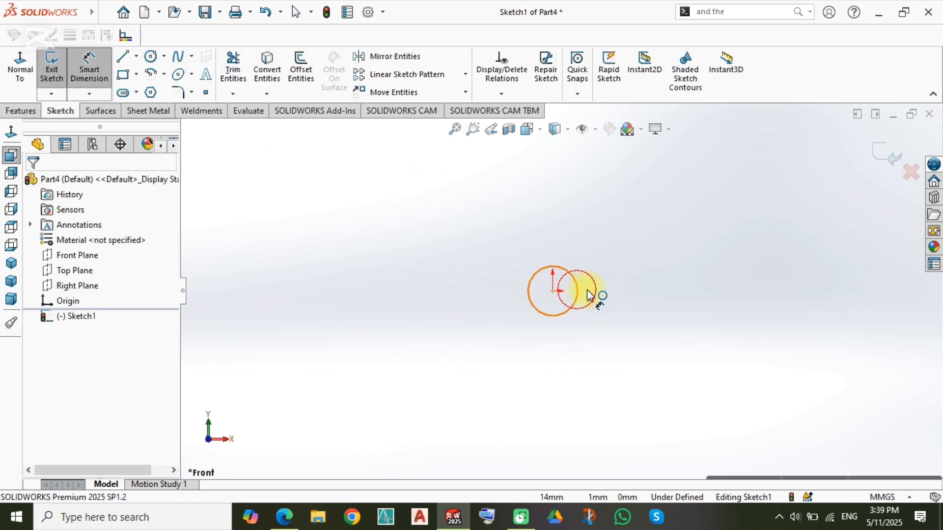
left_click(606, 288)
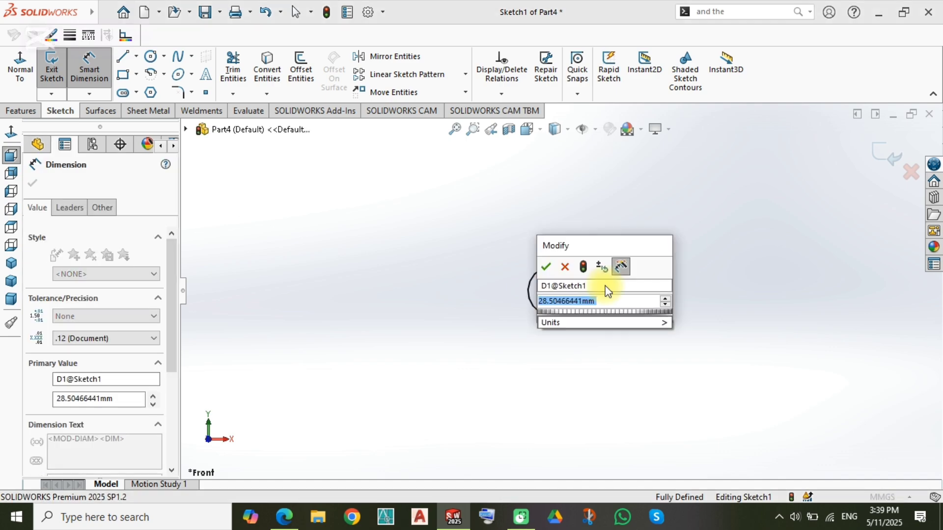
type("6")
key("Return")
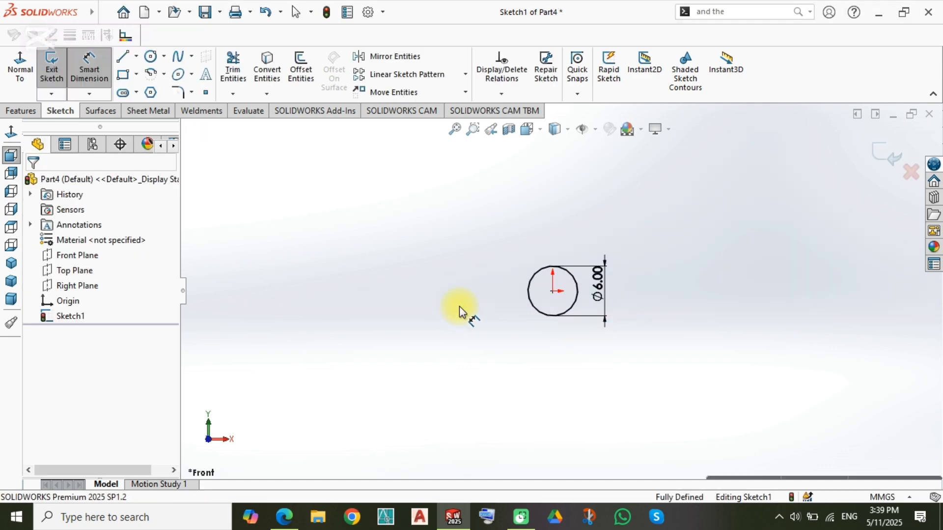
- Draw a connected line chain from the circle's top point: long run left, short rise, short run back right, and vertical upward
key("l")
left_click(553, 266)
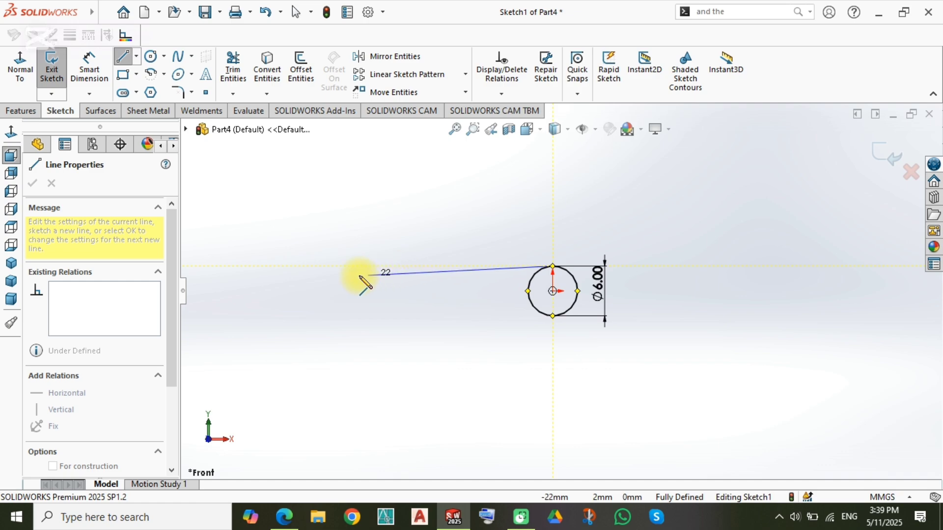
left_click(338, 265)
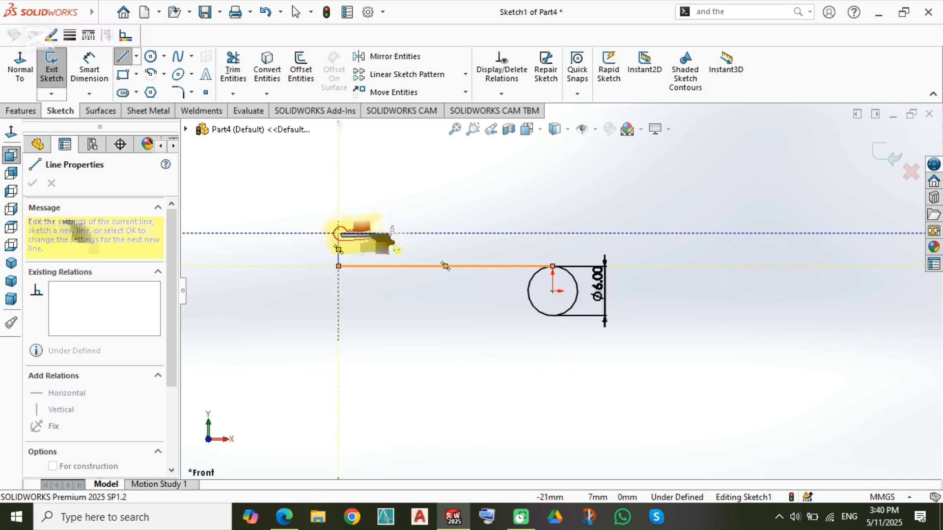
left_click(338, 232)
left_click(432, 232)
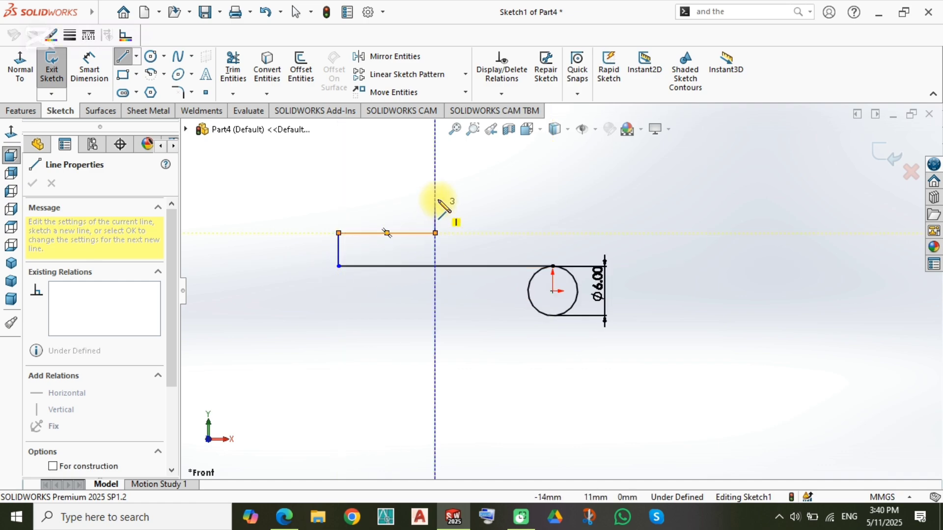
scroll(452, 193, "up", 2)
left_click(474, 168)
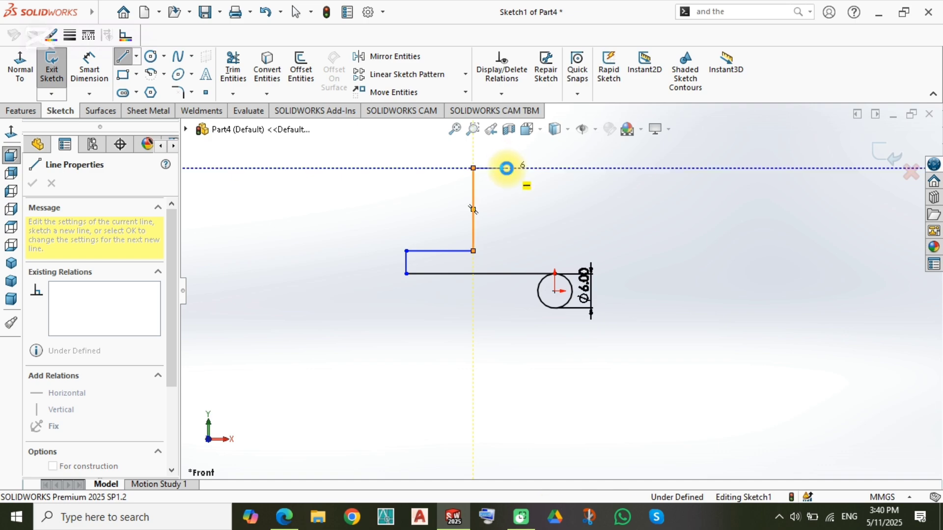
key("Escape")
- Draw the matching lower line chain from the circle's bottom point: left, down, back right, and vertically downward
key("l")
left_click(555, 308)
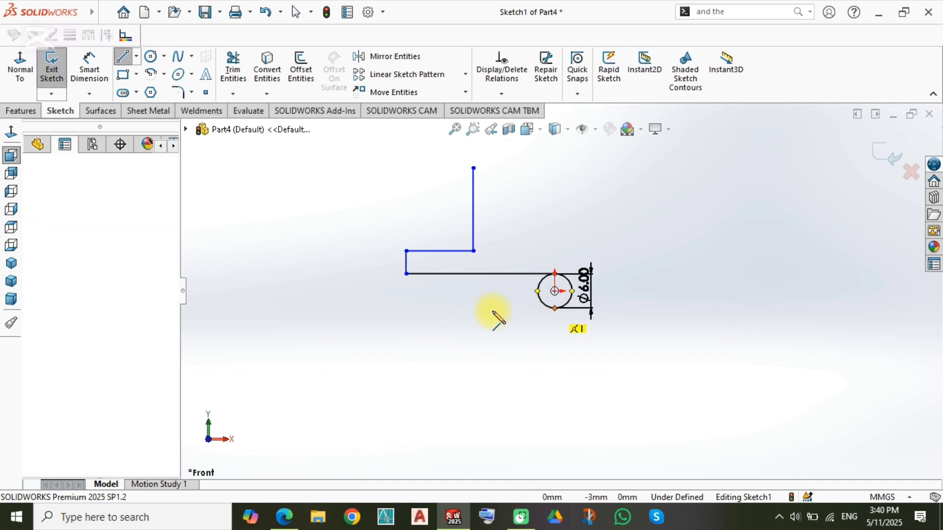
left_click(406, 308)
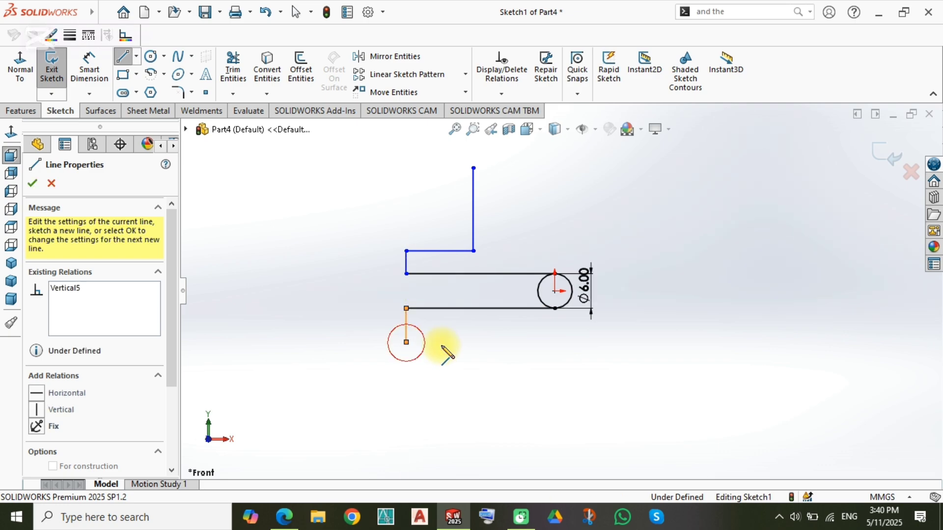
left_click(406, 342)
left_click(473, 341)
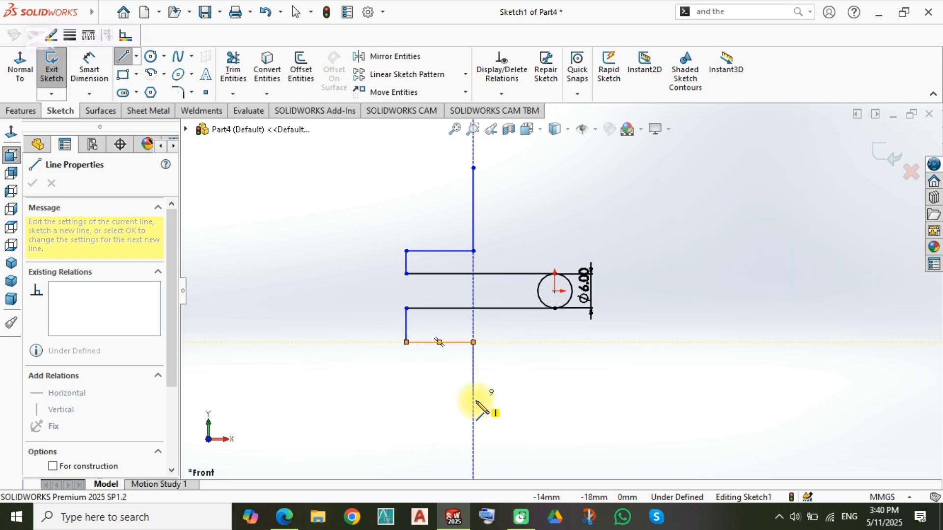
left_click(473, 431)
key("Escape")
- Sketch two circles level with the vertical lines' free ends, the upper about 5 mm and the lower about 4 mm in radius
scroll(569, 273, "up", 3)
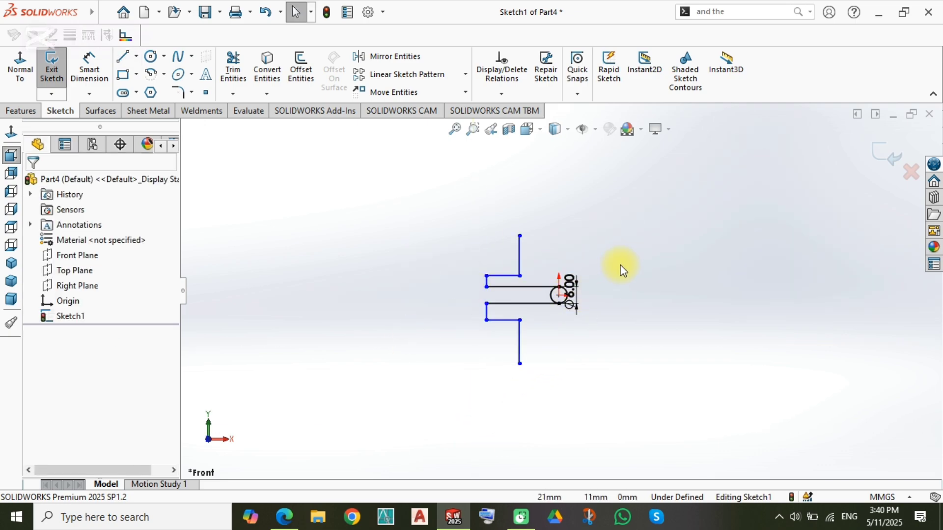
right_click_drag(578, 215, 677, 207)
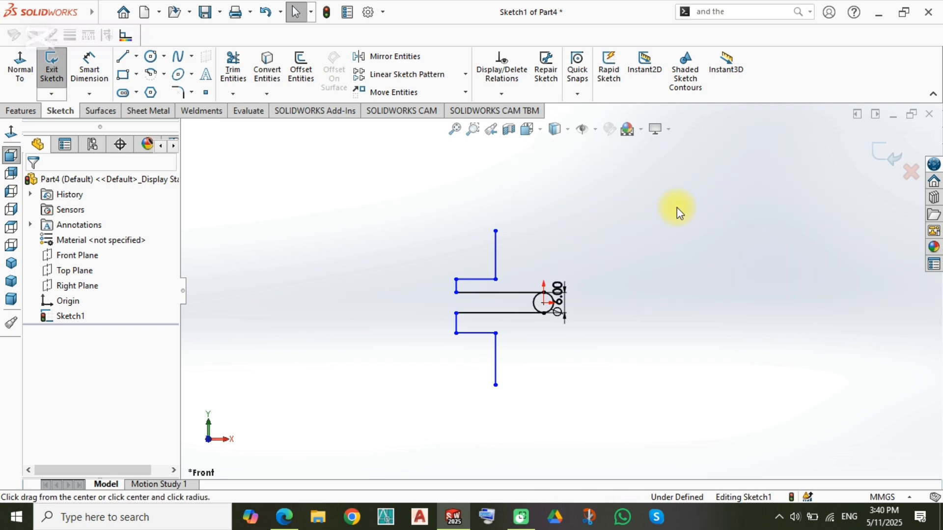
left_click(528, 230)
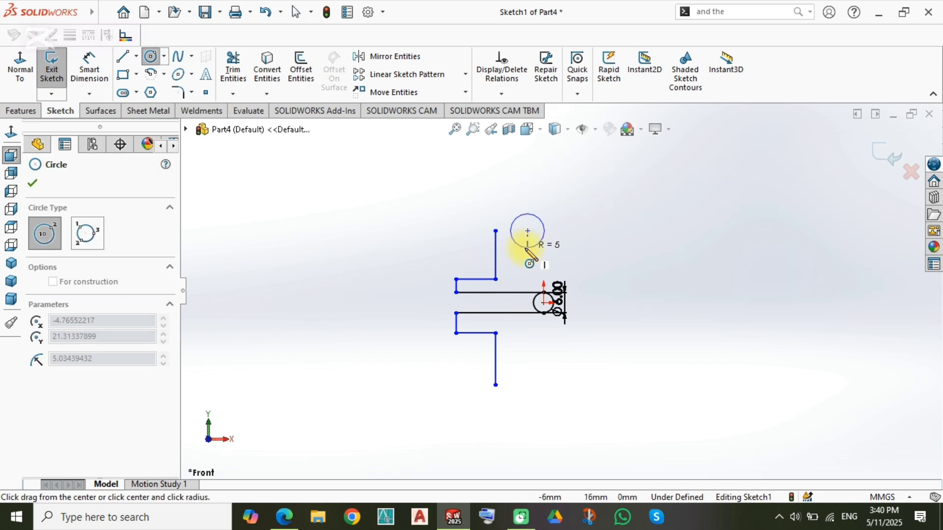
left_click(528, 248)
left_click(528, 384)
left_click(527, 396)
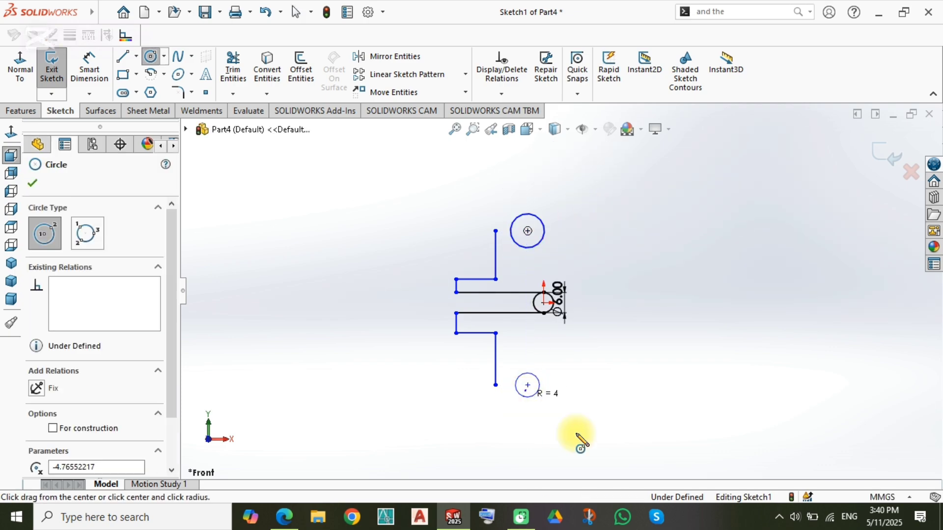
- Set the diameter of the lower hole circle to 10 mm
right_click_drag(579, 435, 581, 332)
left_click(541, 374)
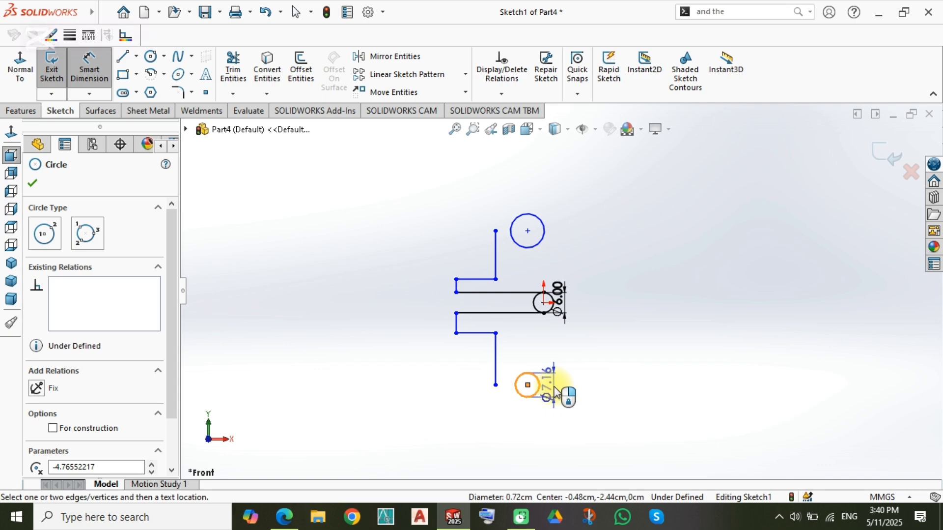
left_click(553, 391)
left_click(557, 392)
left_click(554, 387)
type("10")
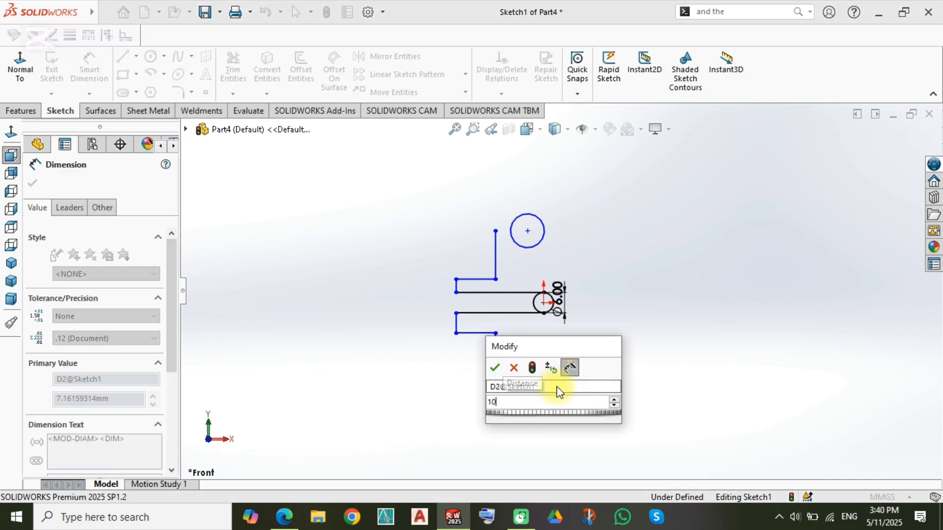
key("Return")
- Set the diameter of the upper hole circle to 10 mm
left_click(541, 243)
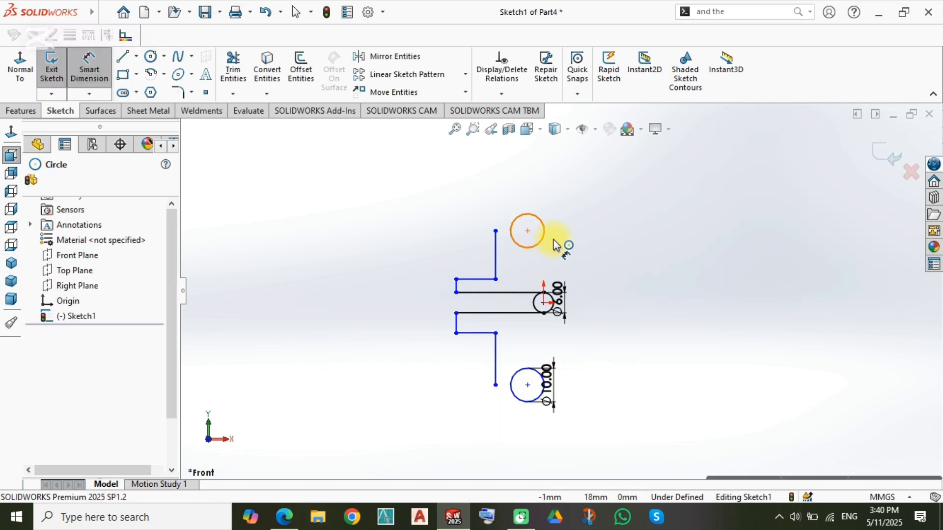
left_click(568, 239)
type("10")
key("Return")
left_click(659, 262)
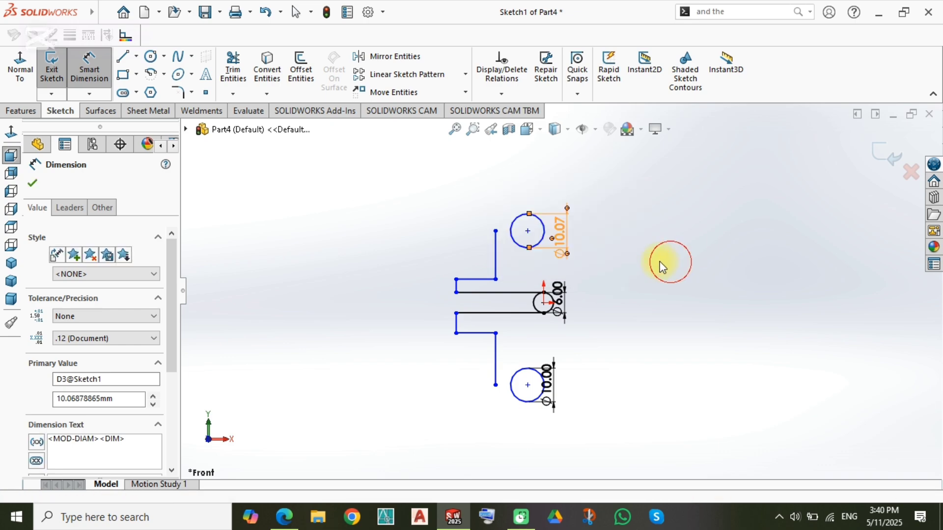
- Draw a concentric outer circle around each 10 mm circle, about 9.5 mm in radius, passing through the adjacent vertical line's free end
right_click_drag(619, 220, 667, 228)
left_click(527, 230)
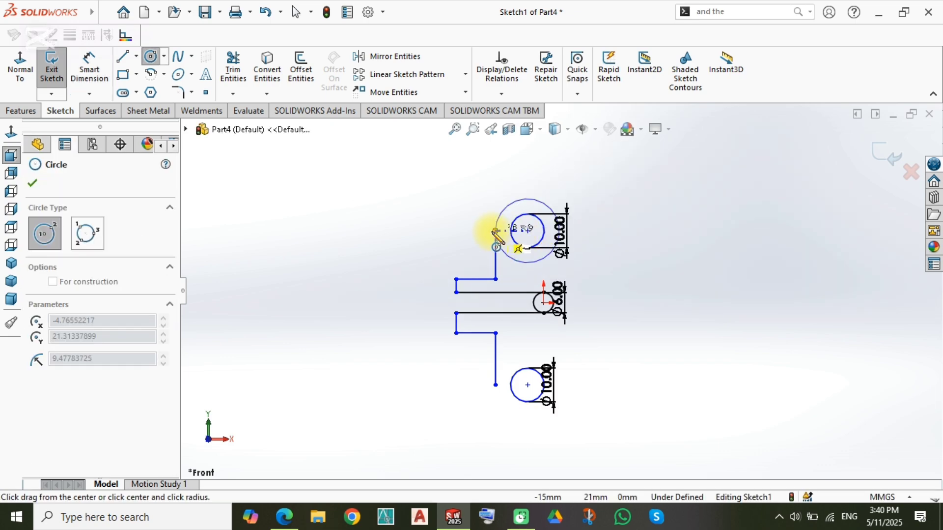
left_click(496, 231)
left_click(528, 385)
left_click(495, 384)
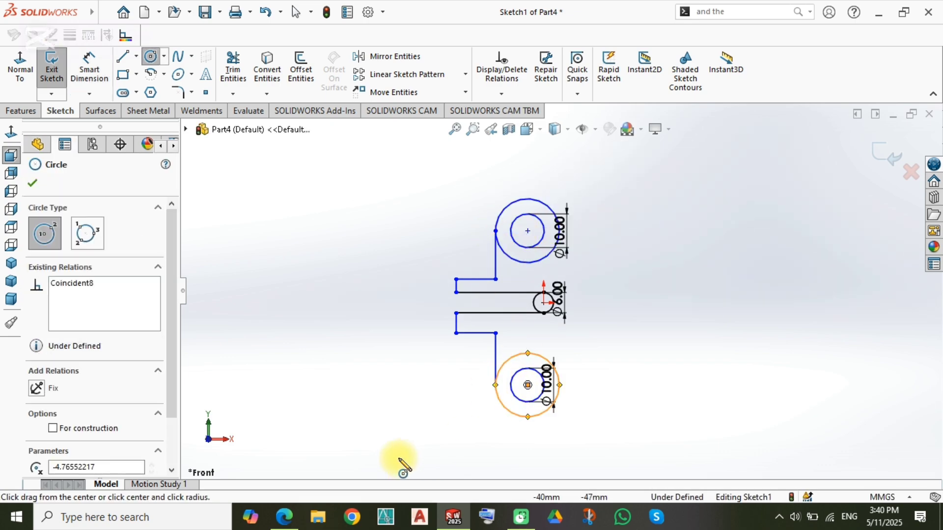
right_click_drag(402, 438, 414, 362)
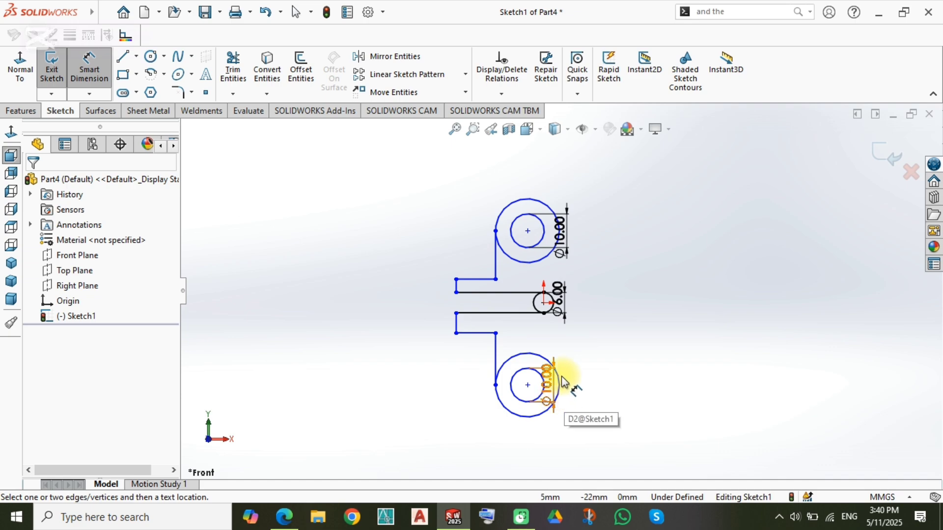
key("Escape")
- Draw a separate vertical line about 52 mm long to the right of the existing profile
scroll(571, 372, "up", 2)
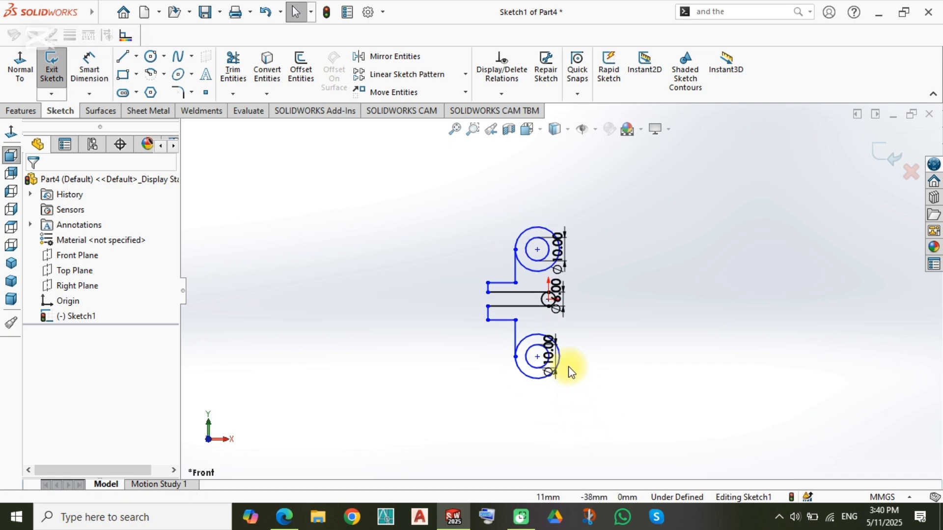
scroll(572, 299, "down", 3)
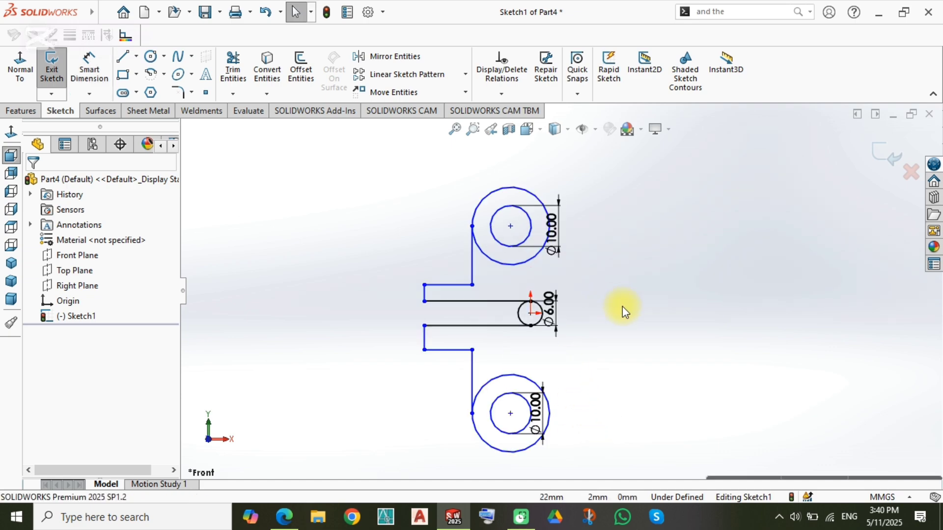
key("l")
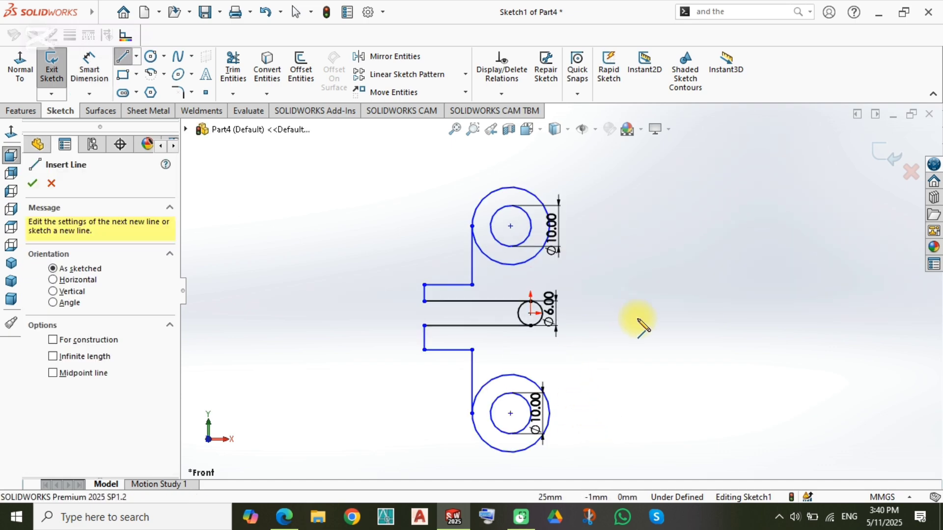
left_click(685, 420)
left_click(685, 207)
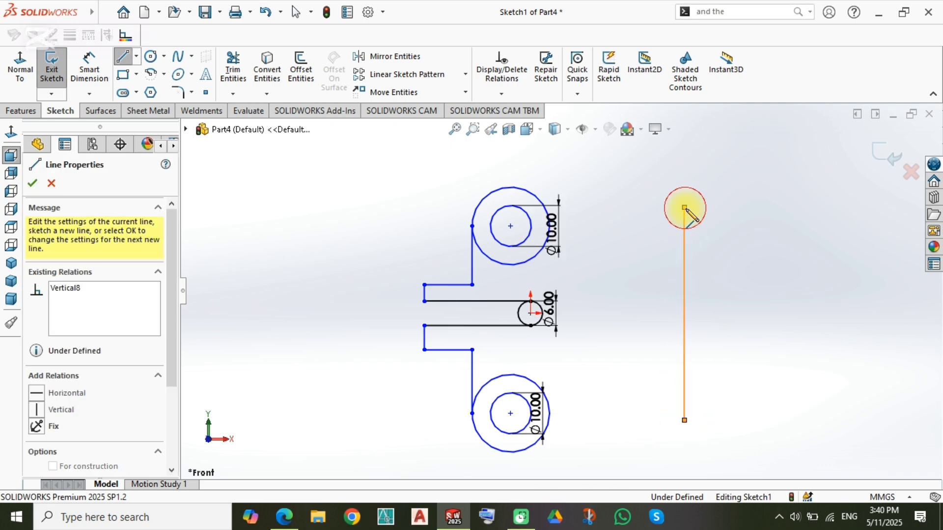
key("Escape")
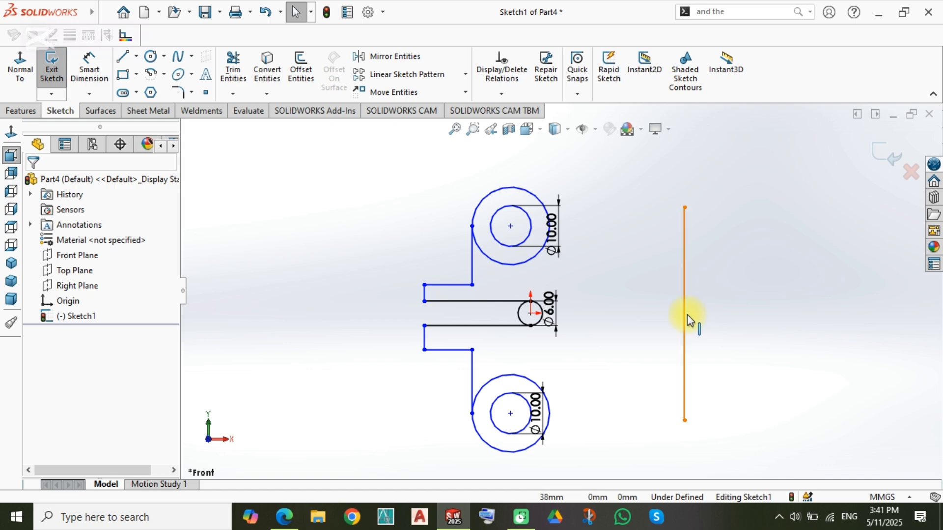
left_click(686, 311)
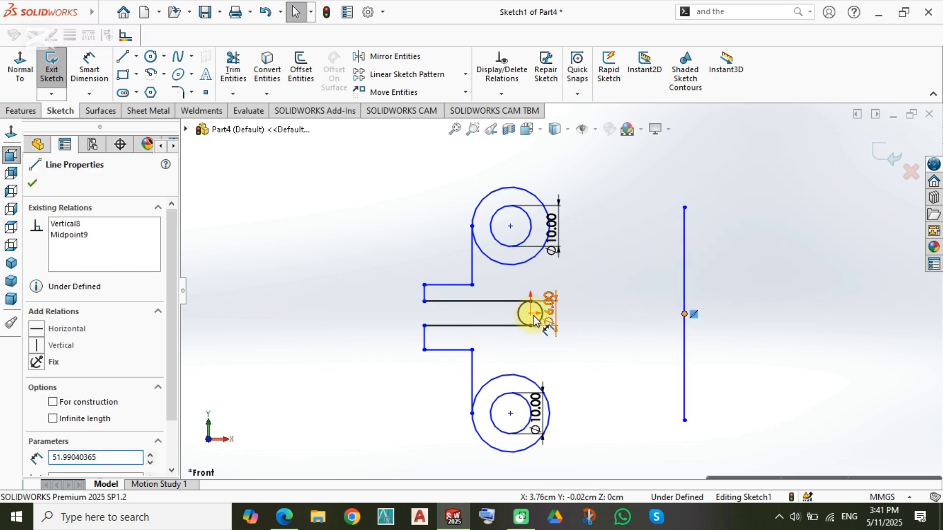
left_click(530, 321)
key("Escape")
- Add a Horizontal relation between the origin and the midpoint of the separate vertical line on the right
scroll(568, 327, "down", 5)
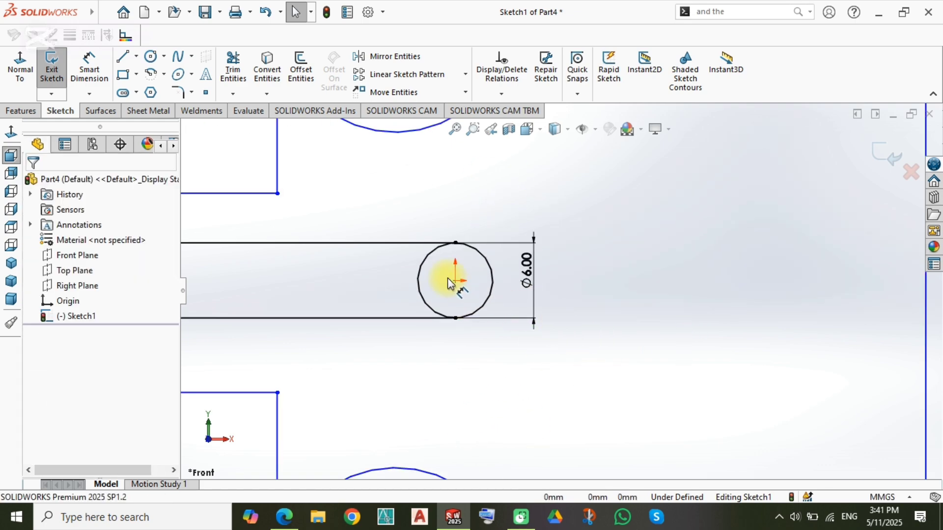
left_click(452, 275)
scroll(569, 315, "up", 6)
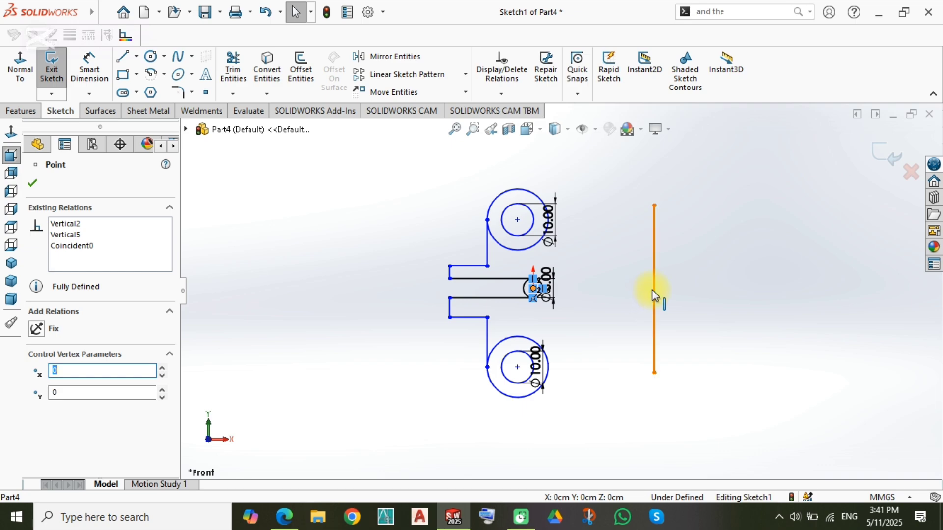
left_click(654, 289, "ctrl")
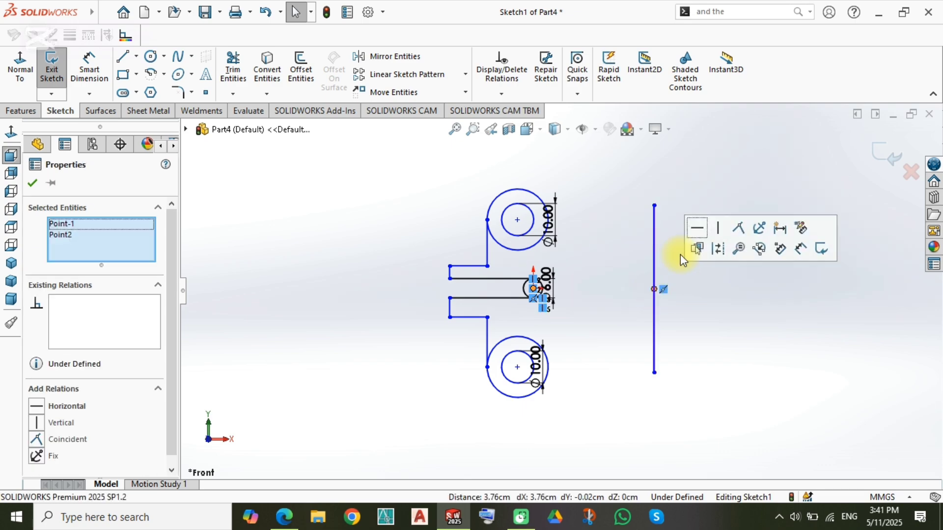
left_click(697, 225)
left_click(691, 344)
- Set the length of the separate vertical line on the right to 90 mm
key("d")
left_click(655, 276)
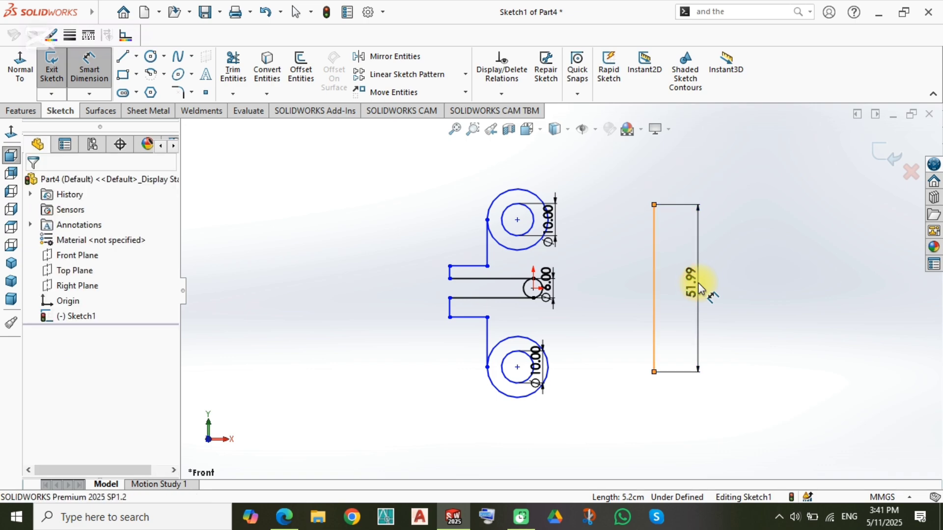
left_click(702, 290)
type("90")
key("Return")
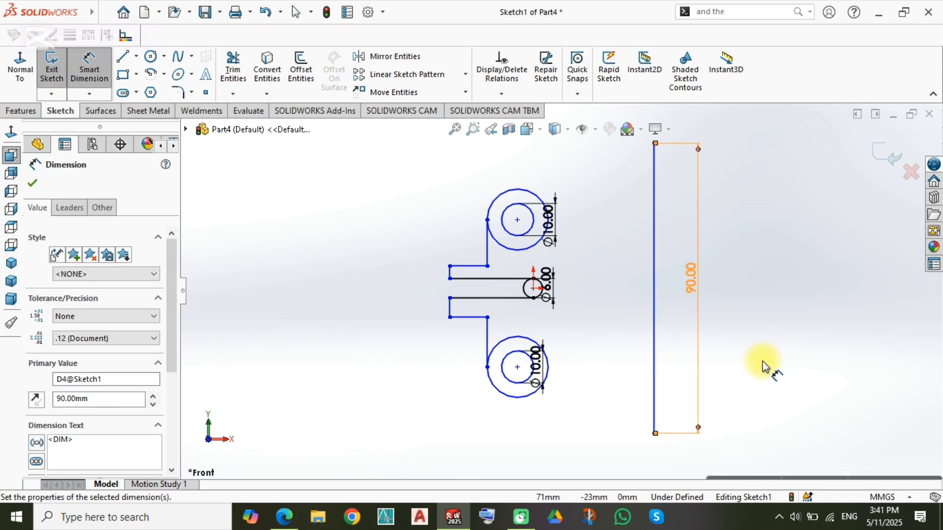
- Set the vertical distance between the two outer corners at the profile's left, open end to 20 mm
left_click(757, 379)
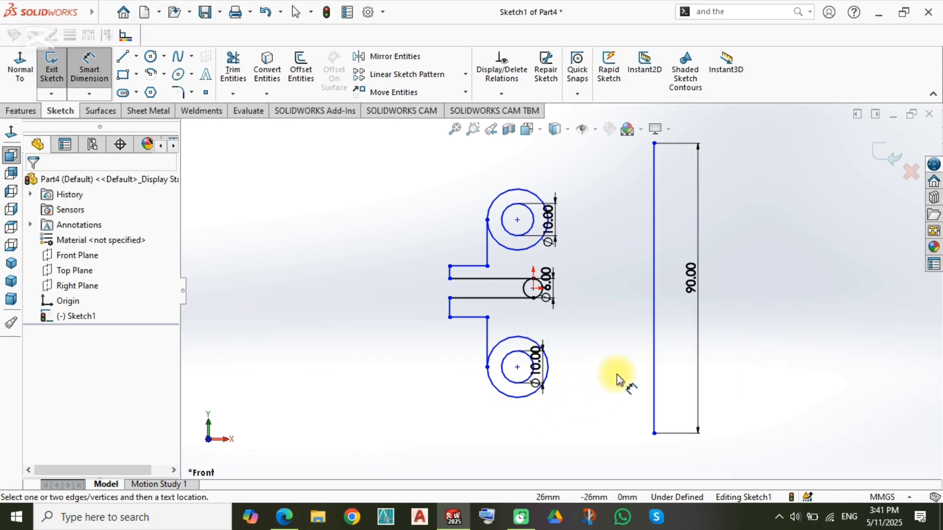
scroll(563, 371, "up", 2)
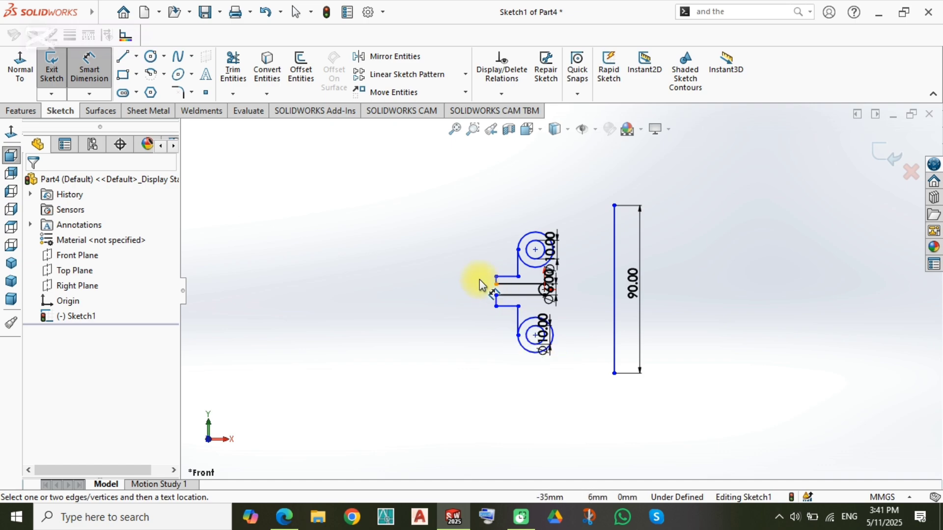
scroll(464, 301, "down", 1)
left_click(512, 318)
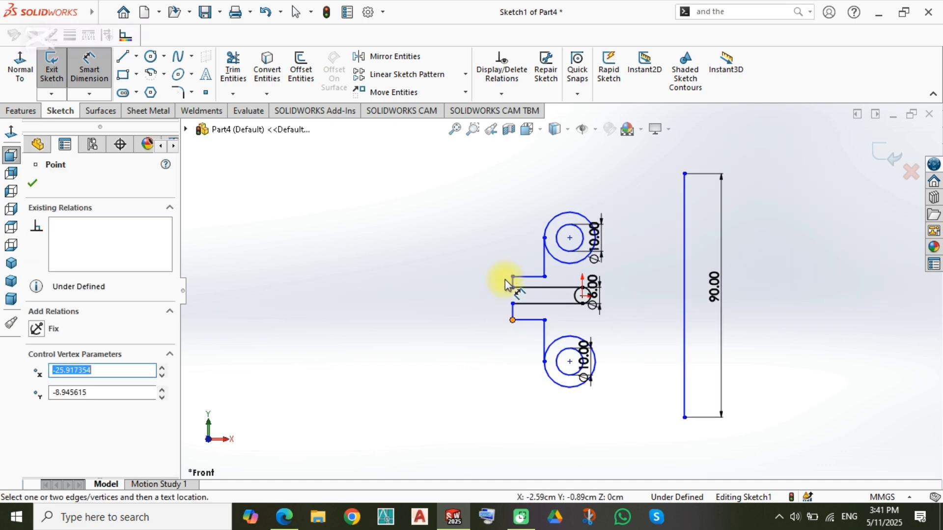
left_click(508, 275)
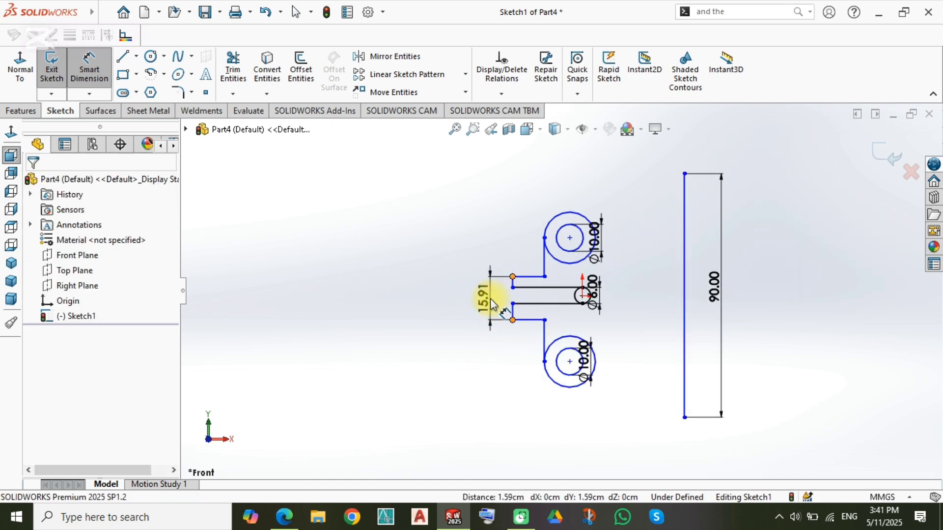
left_click(494, 304)
type("20")
key("Return")
key("Escape")
key("Escape")
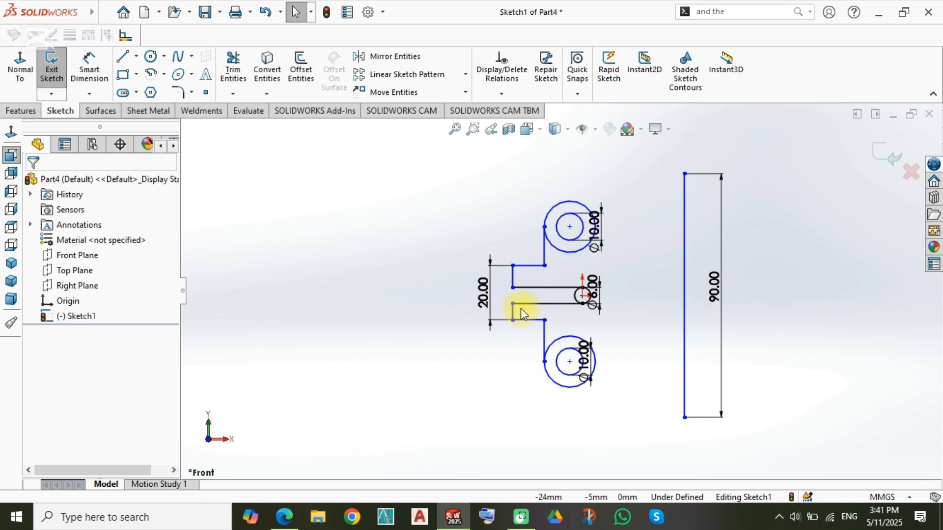
- Add an Equal relation between the two short vertical lines at the left end of the slotted profile
scroll(516, 285, "down", 2)
left_click(505, 257)
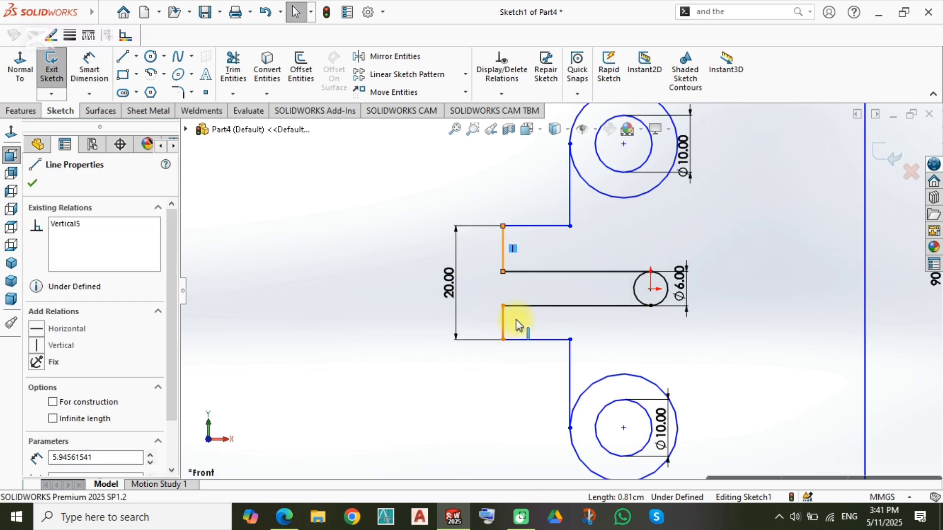
left_click(505, 322, "ctrl")
left_click(654, 263)
left_click(472, 379)
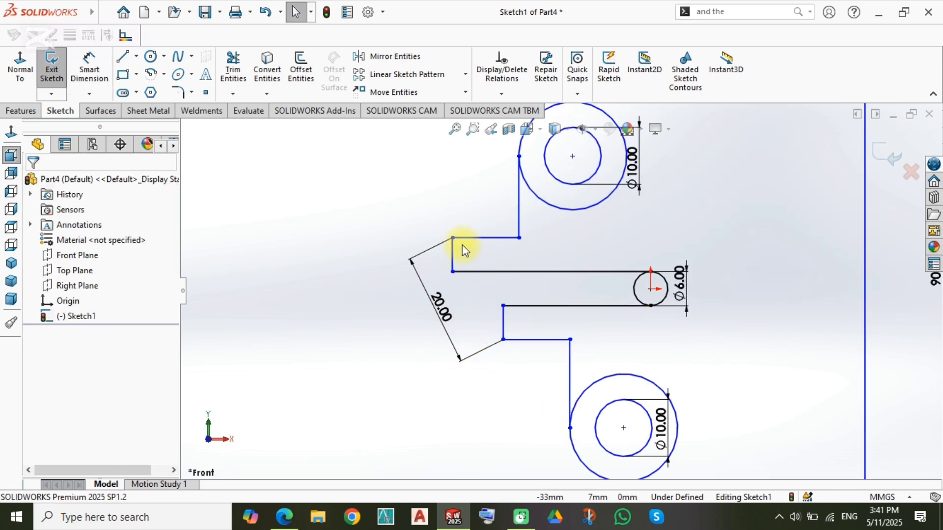
- Add a Vertical relation between the left ends of the two horizontal slot lines
left_click(504, 305, "ctrl")
left_click(568, 241)
left_click(468, 388)
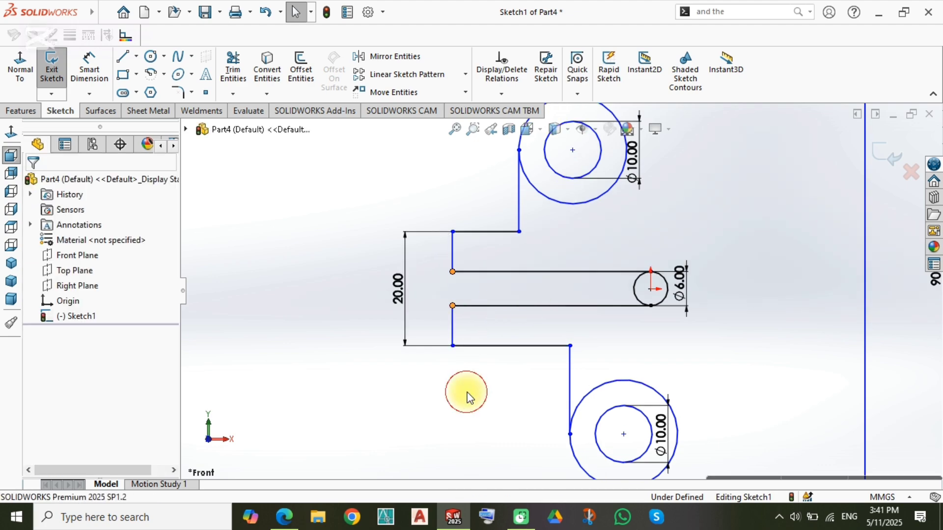
- Add a Vertical relation between the two inner corners where the outer horizontal lines meet the long vertical lines
scroll(484, 389, "up", 4)
scroll(568, 310, "down", 2)
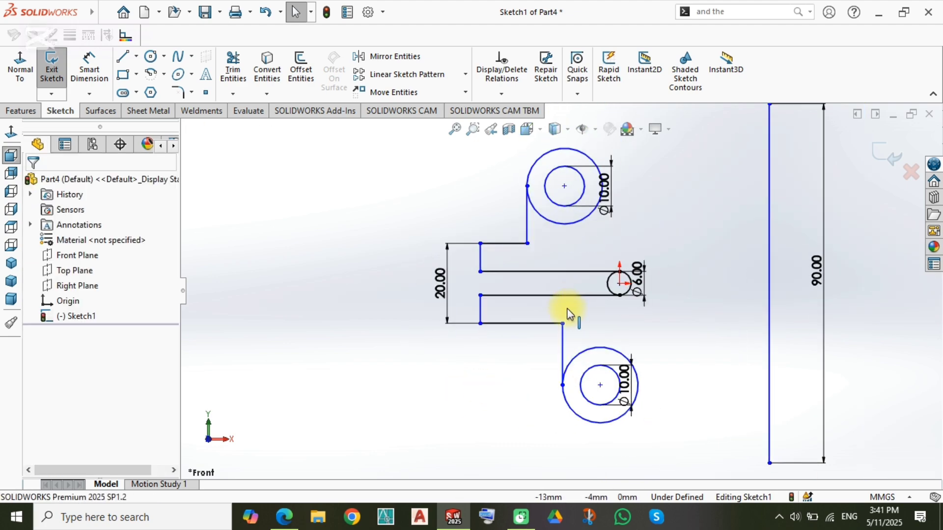
left_click(563, 339)
left_click(552, 339)
left_click(563, 323)
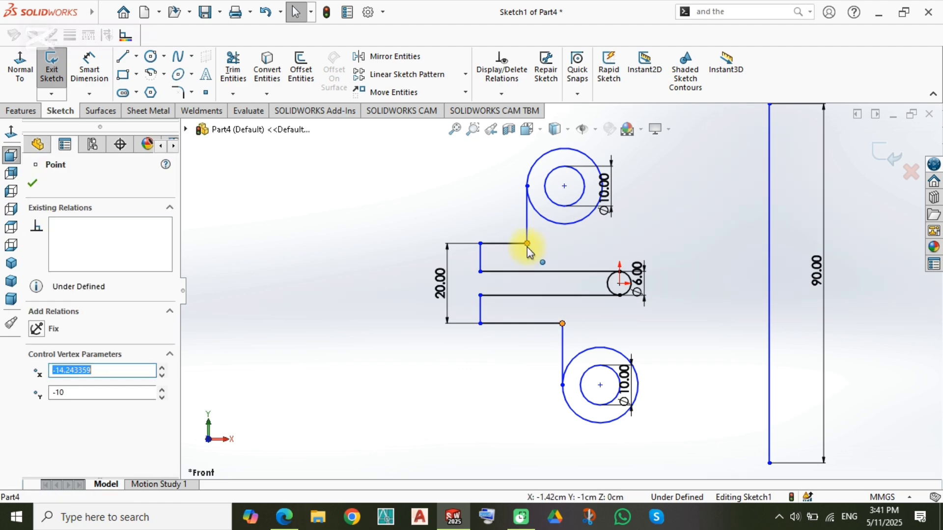
left_click(528, 243, "ctrl")
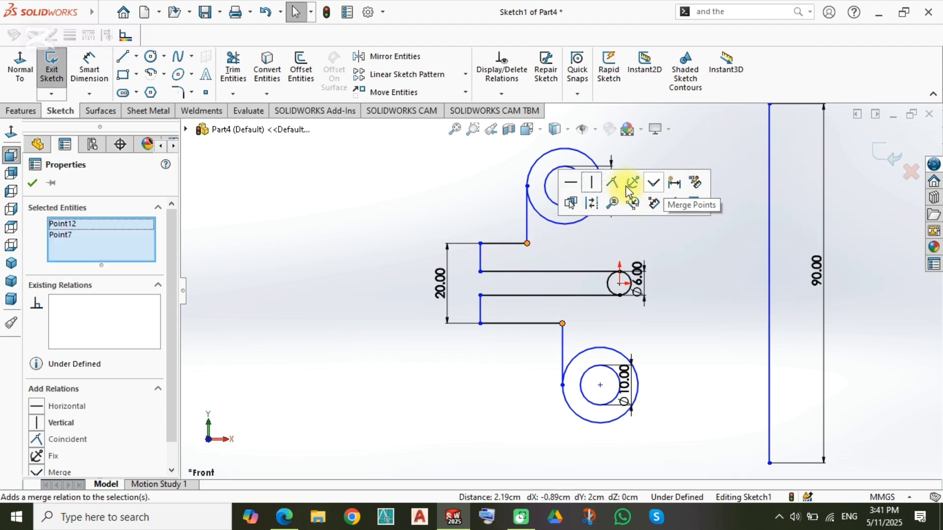
left_click(592, 183)
left_click(506, 375)
- Dimension the centre-to-centre distance of the two 10 mm circles as 60 mm
scroll(647, 365, "up", 2)
scroll(646, 364, "down", 2)
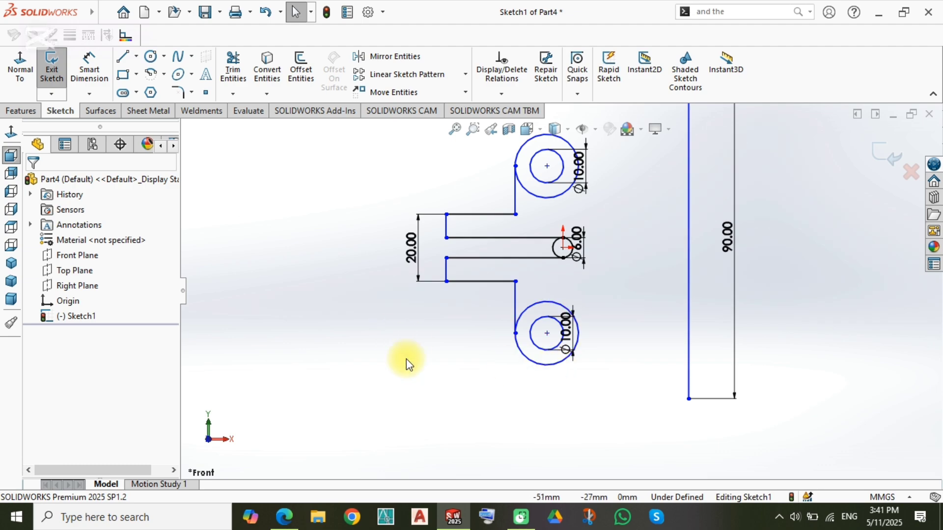
right_click_drag(423, 360, 437, 318)
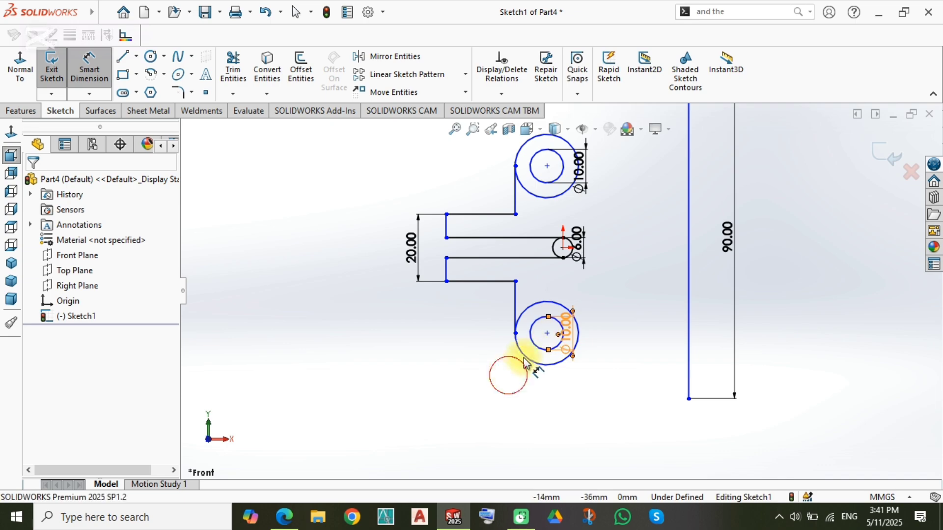
left_click(553, 331)
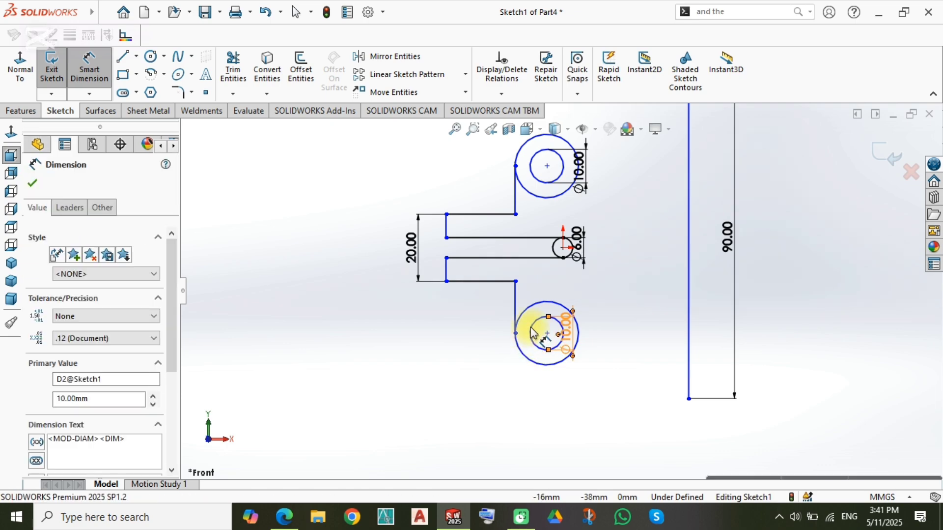
left_click(544, 182)
left_click(354, 246)
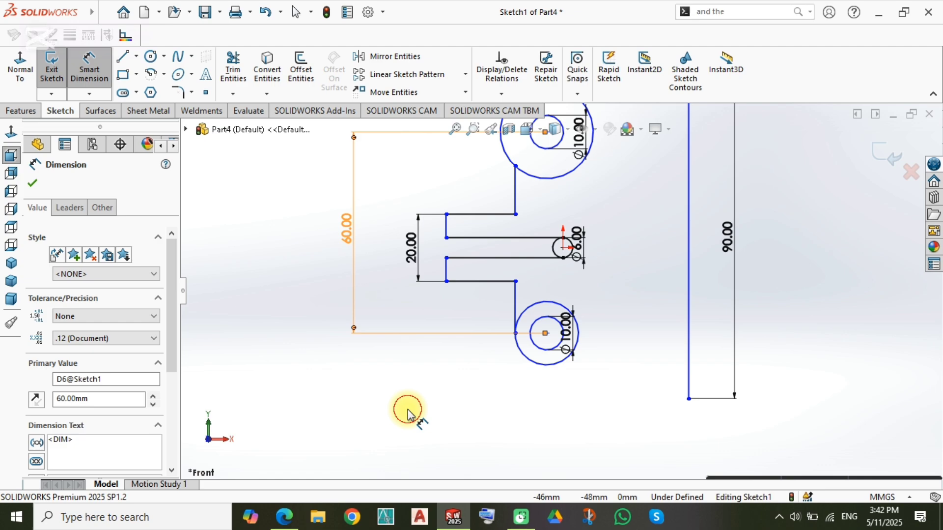
key("Escape")
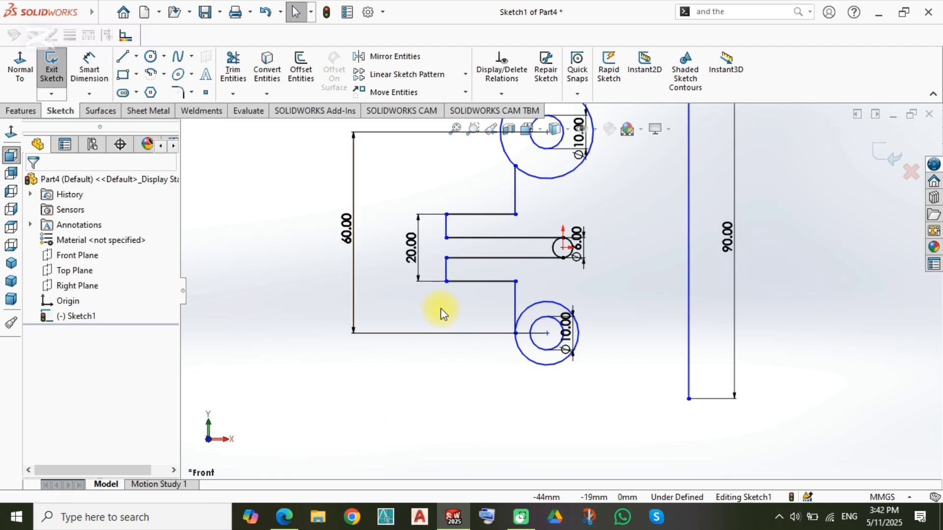
- Try to make the upper outer circle coincident with the adjacent vertical line's free end and move that endpoint level with the circle's centre
scroll(521, 231, "up", 2)
scroll(554, 215, "down", 3)
left_click(553, 209)
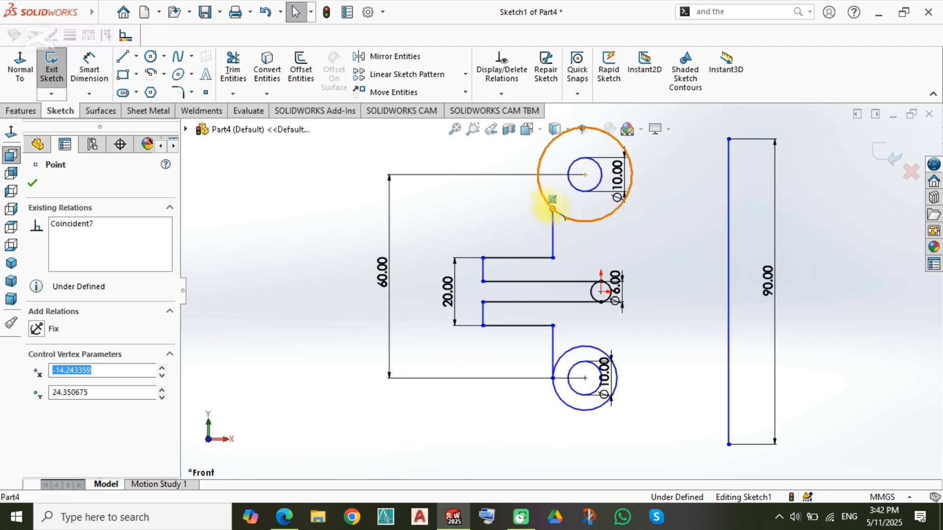
left_click(540, 196, "ctrl")
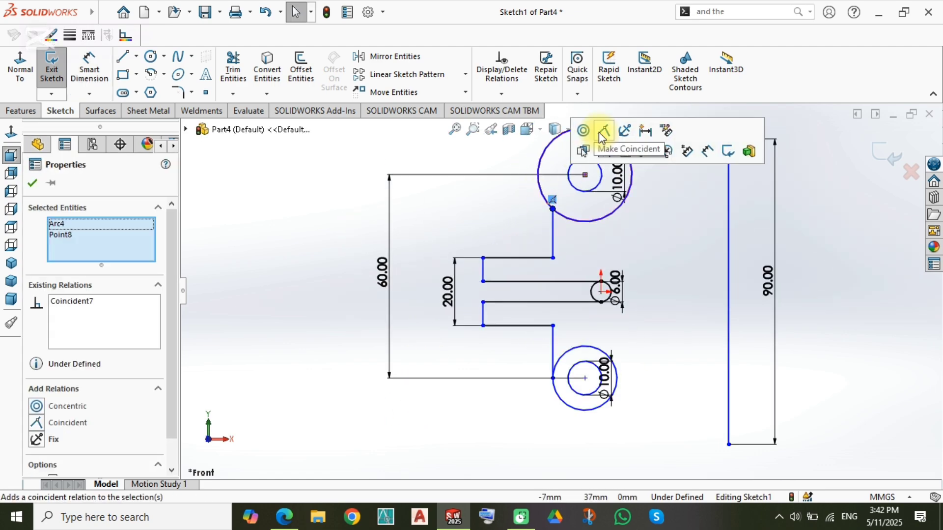
left_click(602, 137)
mouse_move(553, 208)
left_mouse_down()
mouse_move(549, 179)
mouse_move(551, 203)
mouse_move(591, 229)
mouse_move(593, 246)
mouse_move(595, 218)
mouse_move(548, 173)
left_mouse_up()
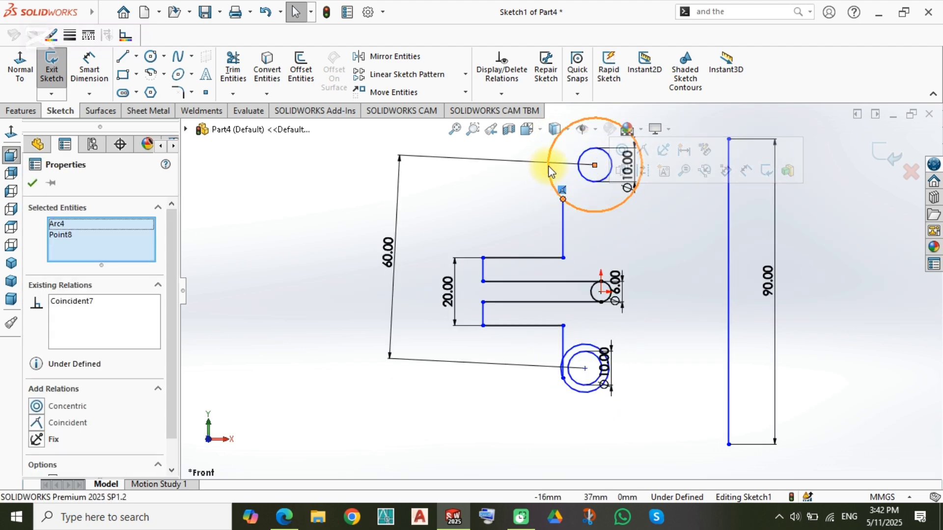
key("Escape")
- Resize the lower outer circle to about 32 mm in diameter
scroll(553, 329, "up", 3)
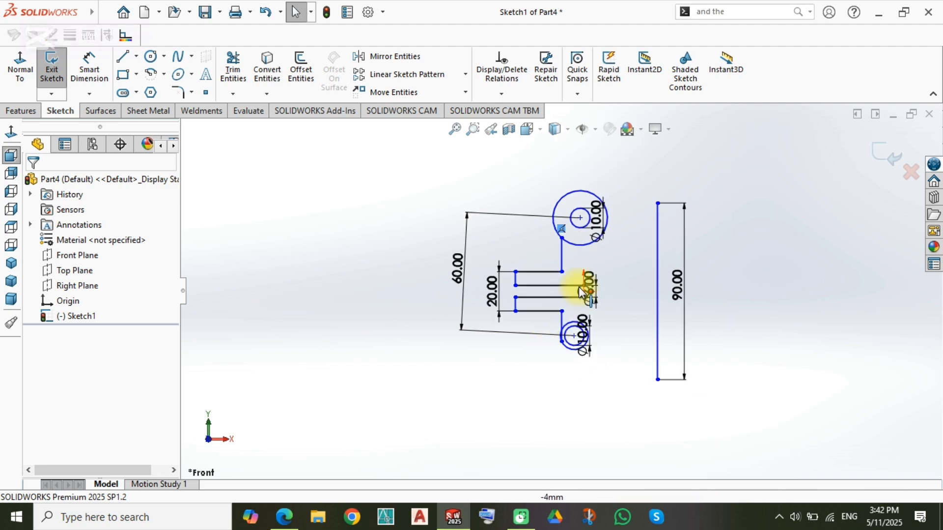
scroll(581, 287, "down", 6)
scroll(540, 430, "up", 2)
scroll(551, 326, "down", 4)
mouse_move(552, 327)
left_mouse_down()
mouse_move(544, 354)
mouse_move(553, 408)
mouse_move(532, 364)
left_mouse_up()
key("Escape")
scroll(546, 362, "up", 3)
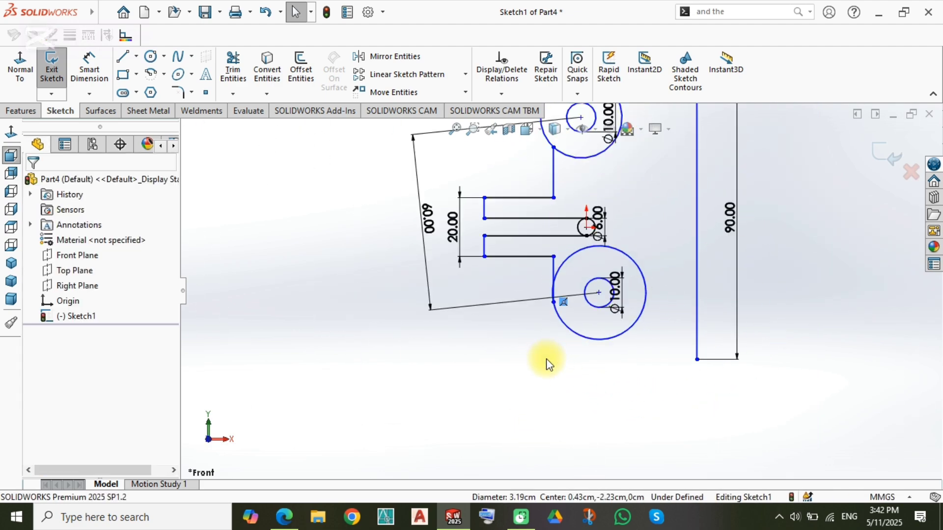
scroll(568, 293, "down", 2)
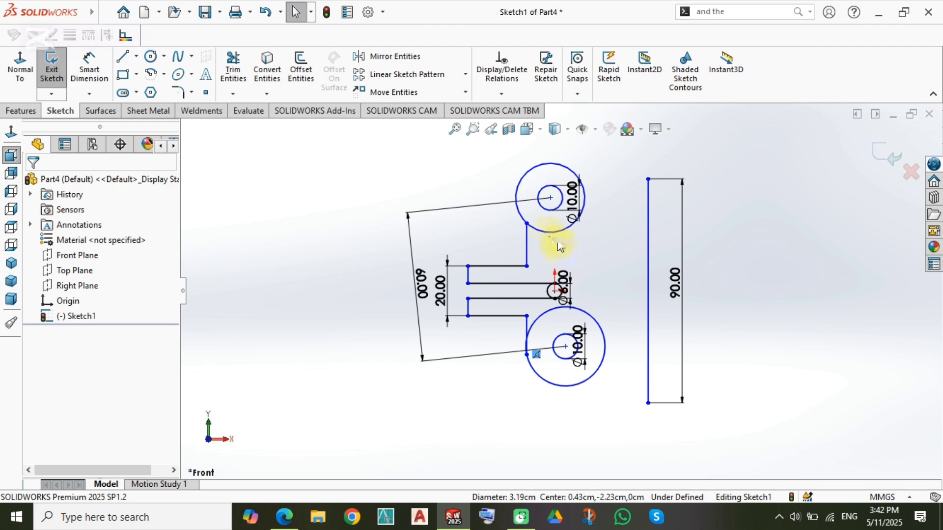
scroll(562, 240, "down", 1)
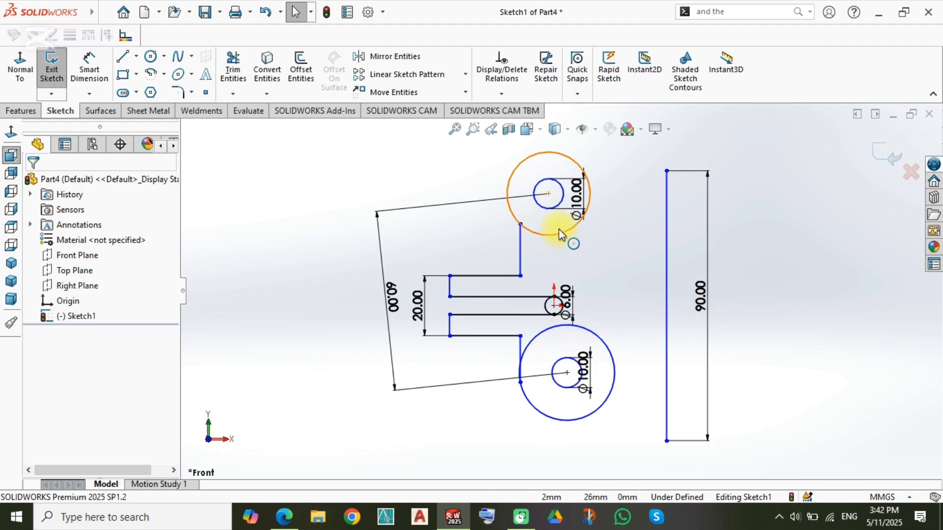
- Delete the outer circles around both 10 mm circles
left_click(549, 236)
key("Delete")
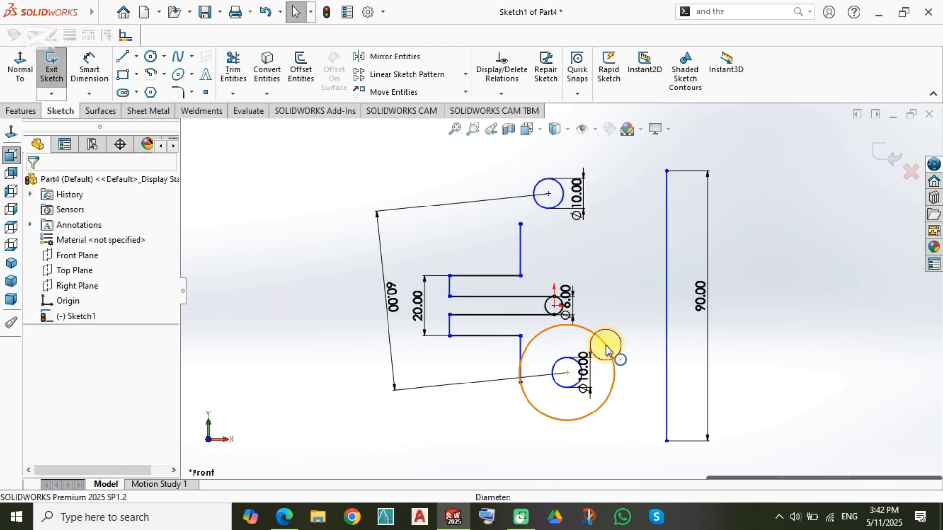
left_click(606, 348)
left_click(609, 294)
left_click(600, 338)
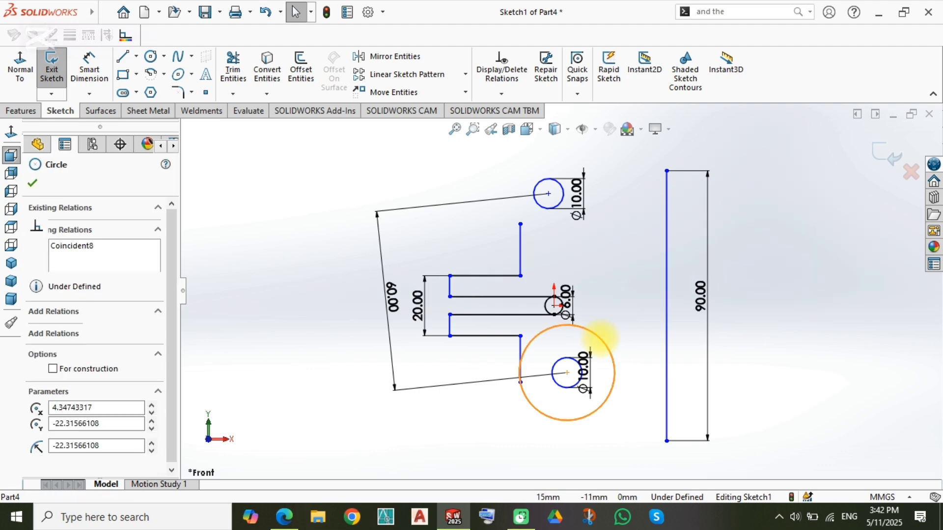
key("Delete")
- Delete the slanted 60 mm dimension between the two 10 mm circles
left_click_drag(383, 268, 326, 311)
left_click(327, 311)
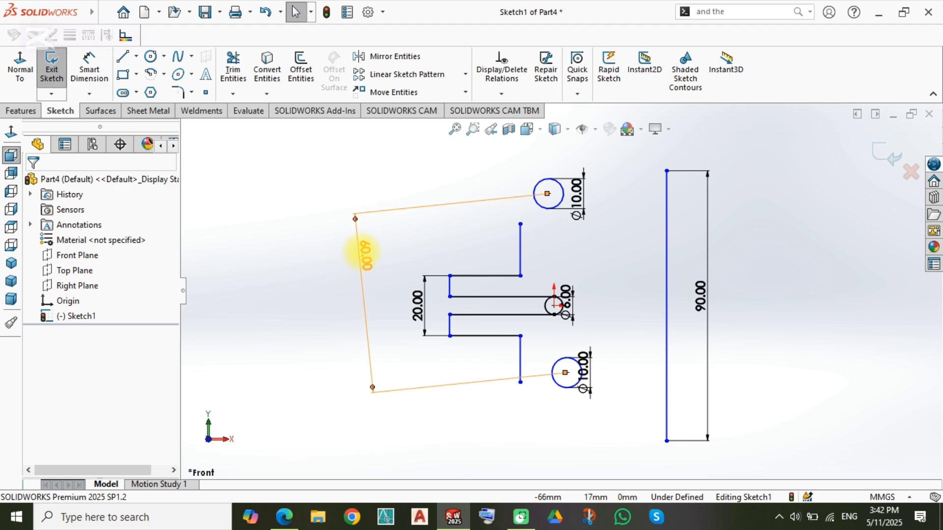
left_click(360, 253)
key("Delete")
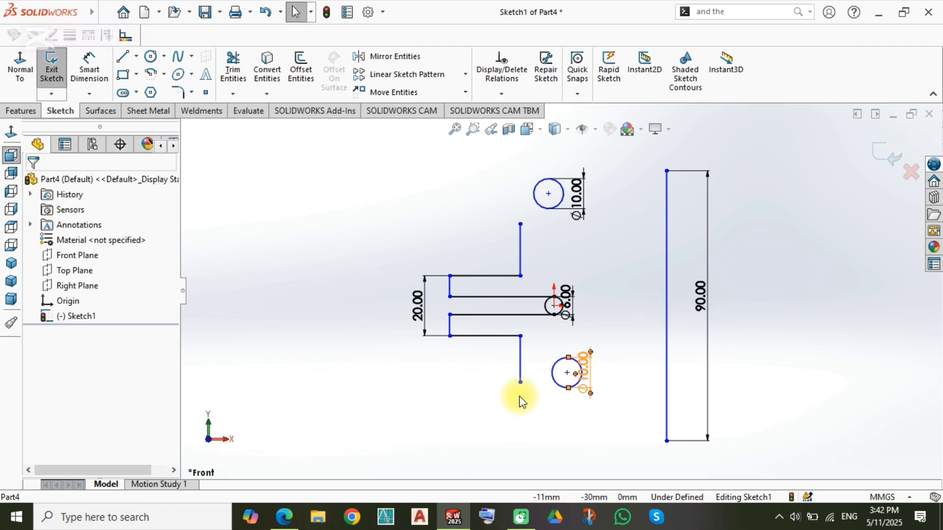
- Move the diameter dimensions of both 10 mm circles farther right, clear of the circles' centre points
left_click(579, 372)
left_click(567, 373)
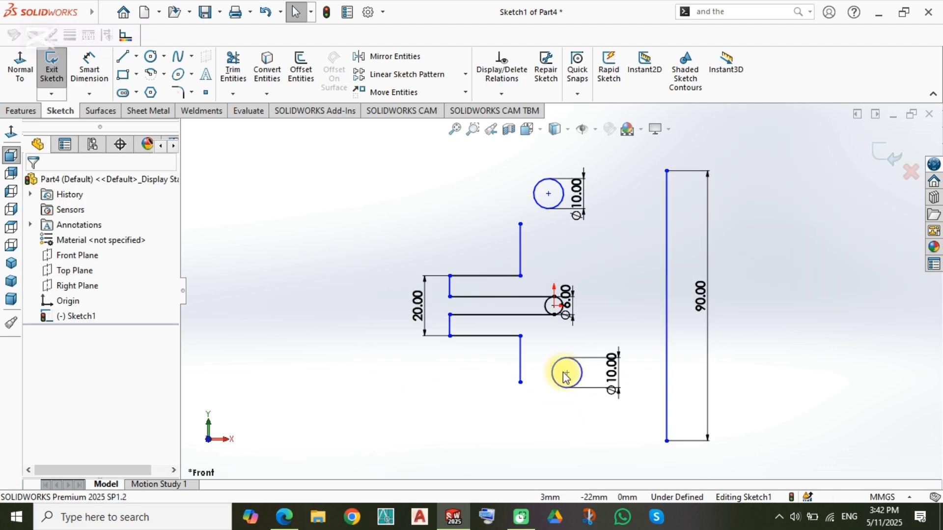
left_click(550, 199)
scroll(548, 201, "down", 3)
left_click(558, 216, "ctrl")
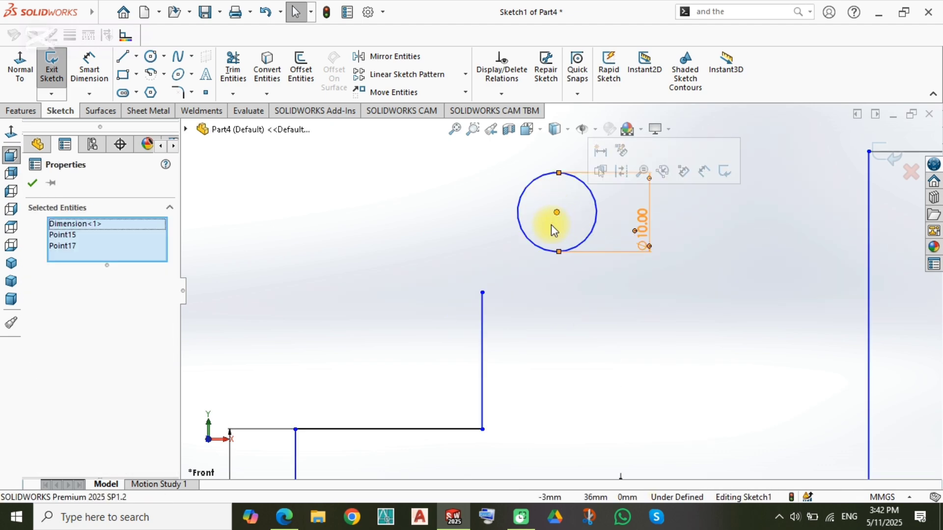
scroll(563, 295, "up", 3)
left_click(563, 336)
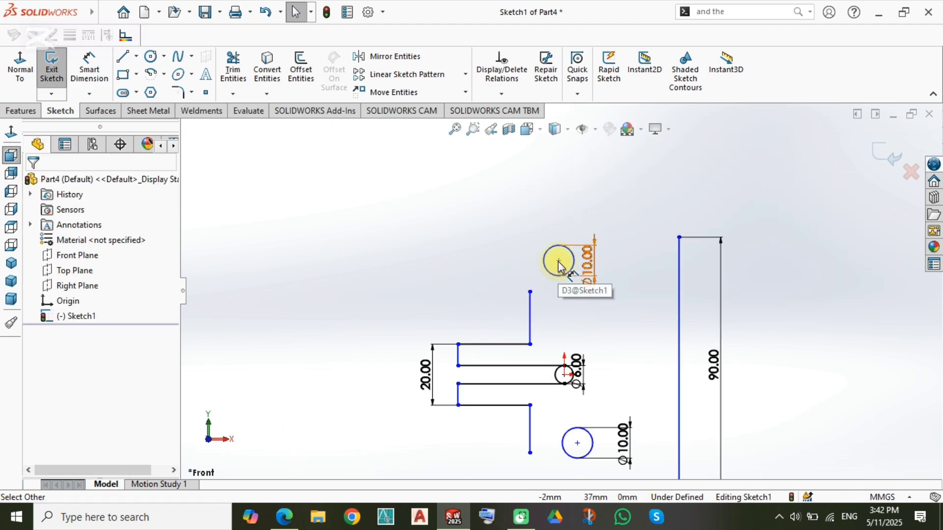
left_click_drag(589, 263, 605, 266)
- Add a Vertical relation between the centre points of the two 10 mm circles
left_click(542, 288)
left_click(558, 260)
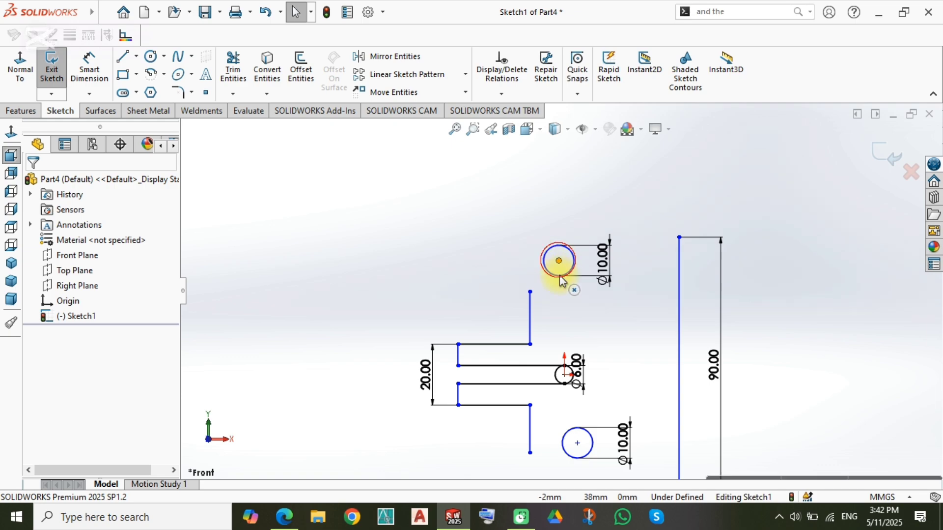
left_click(578, 443, "ctrl")
left_click(639, 381)
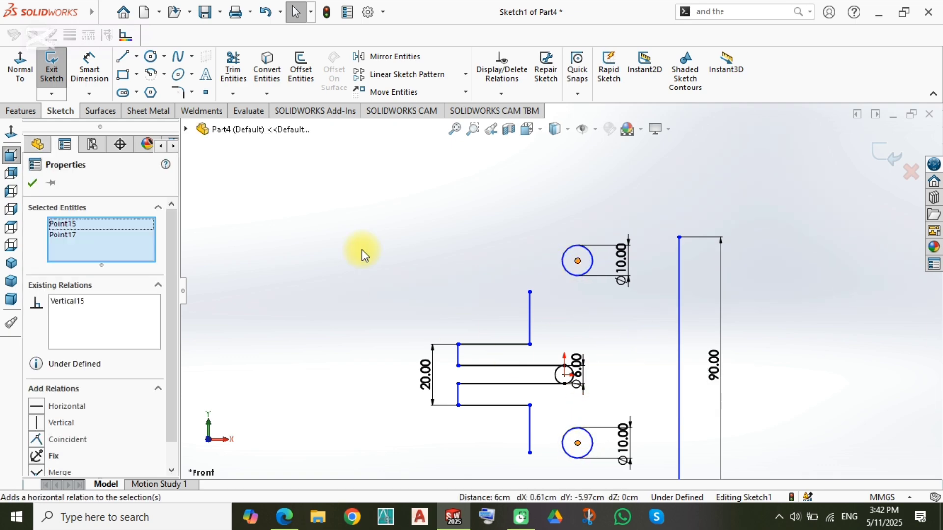
left_click(361, 249)
- Set the vertical distance between the centres of the two 10 mm circles to 60 mm
key("d")
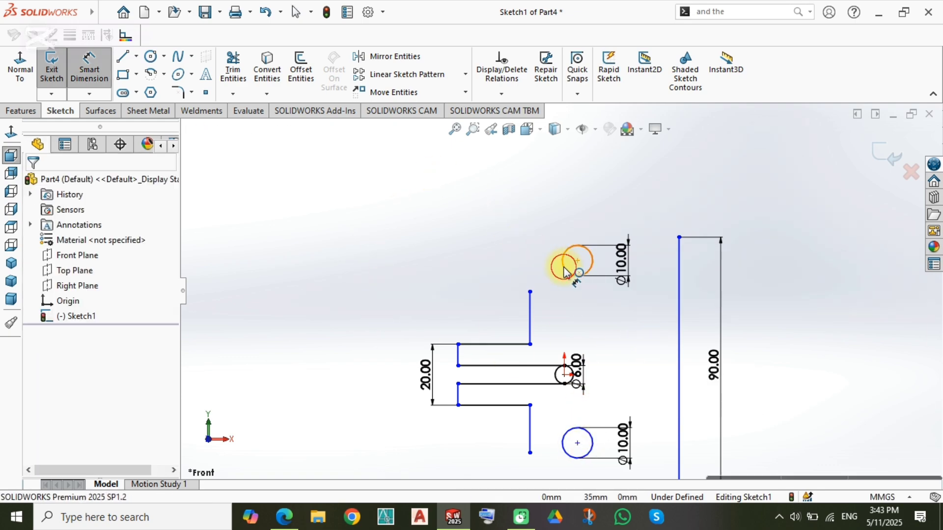
left_click(565, 272)
left_click(566, 434)
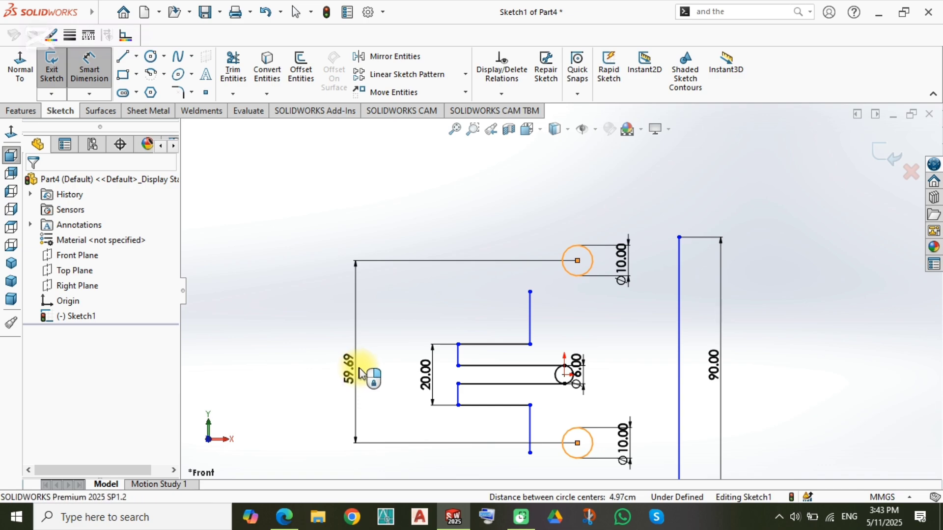
left_click(361, 374)
type("60")
key("Return")
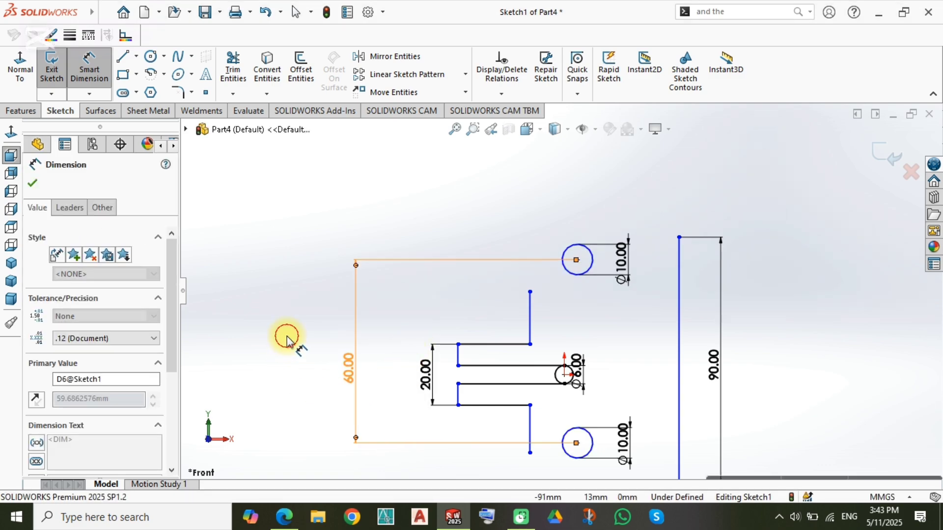
- Sketch a circle about 30 mm across around the upper 10 mm circle and one about 24 mm around the lower, sharing their centres
left_click(287, 339)
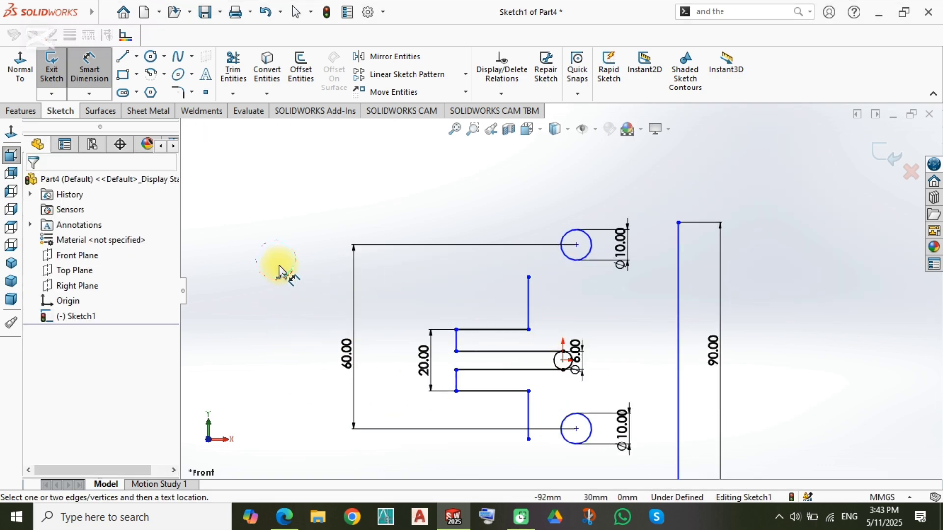
key("Escape")
right_click_drag(262, 247, 317, 234)
left_click(577, 244)
left_click(541, 216)
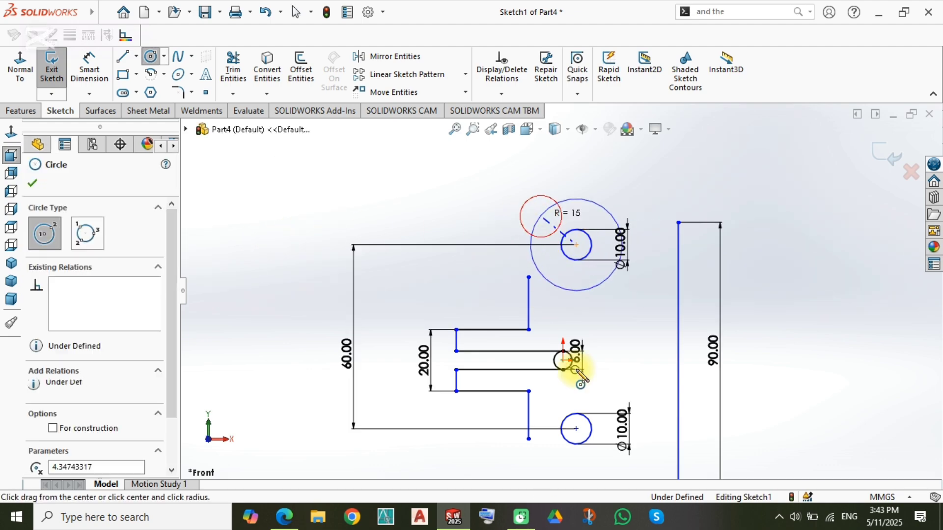
left_click(576, 429)
left_click(556, 461)
- Set the diameter of the lower outer circle to 30 mm
mouse_move(505, 473)
right_mouse_down()
mouse_move(501, 416)
mouse_move(517, 390)
right_mouse_up()
left_click(550, 454)
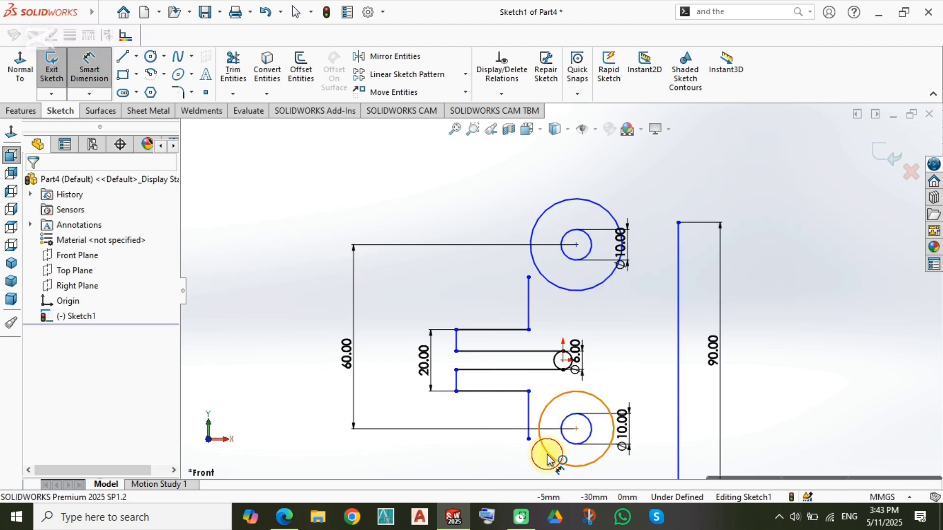
scroll(547, 464, "up", 1)
left_click(535, 460)
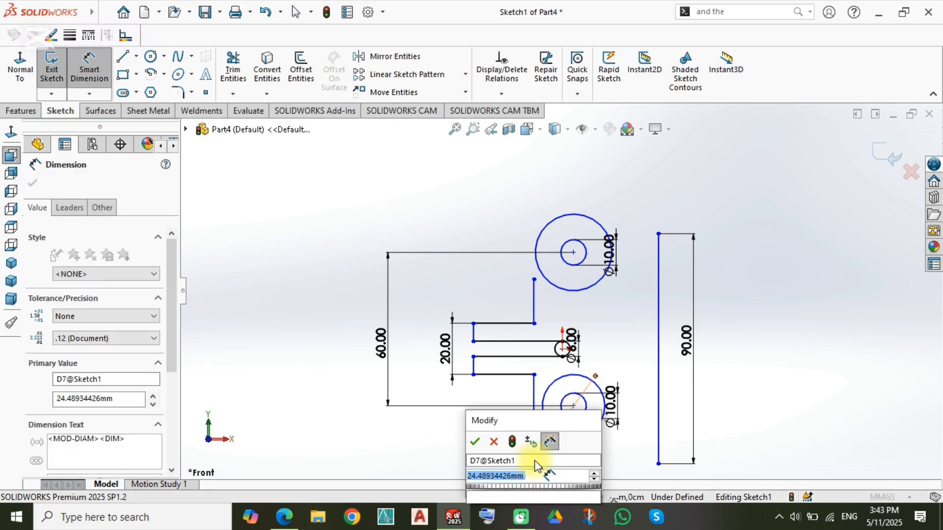
type("30")
key("Return")
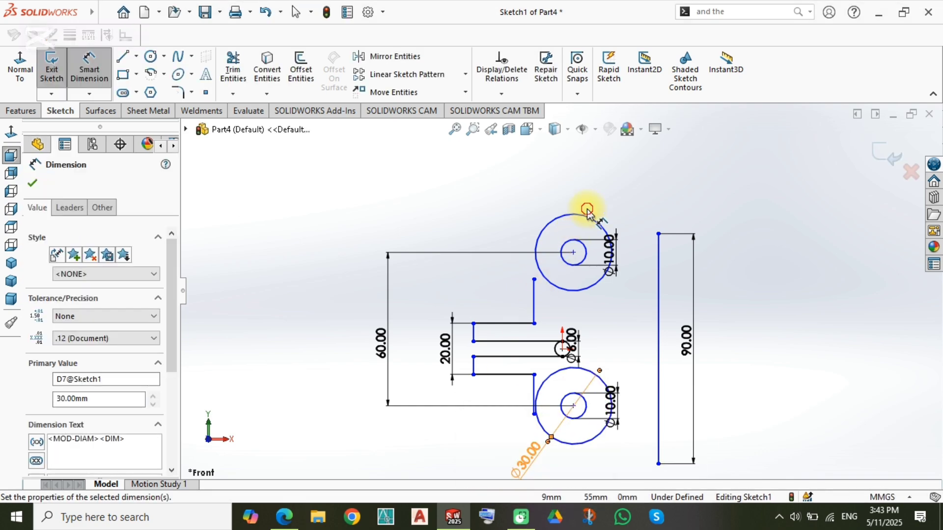
- Set the diameter of the upper outer circle to 30 mm
left_click(590, 217)
left_click(502, 189)
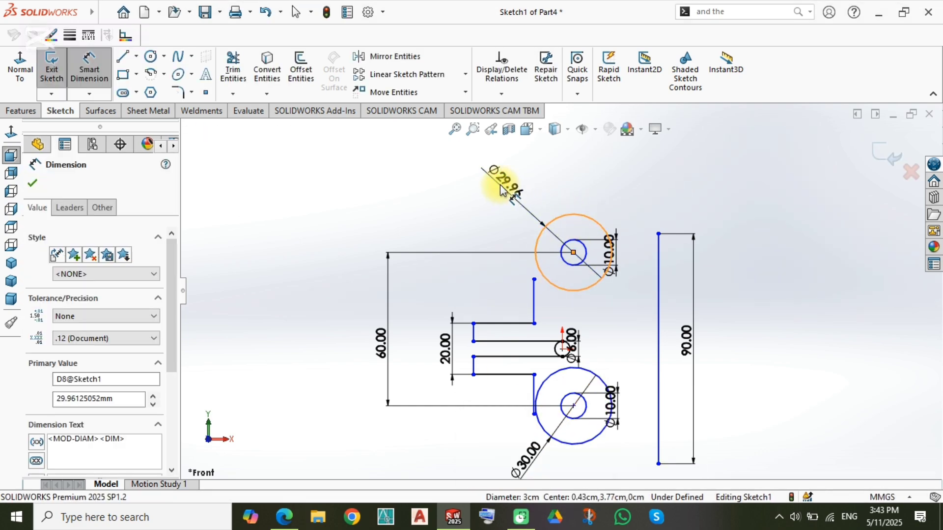
type("30")
key("Return")
left_click(361, 214)
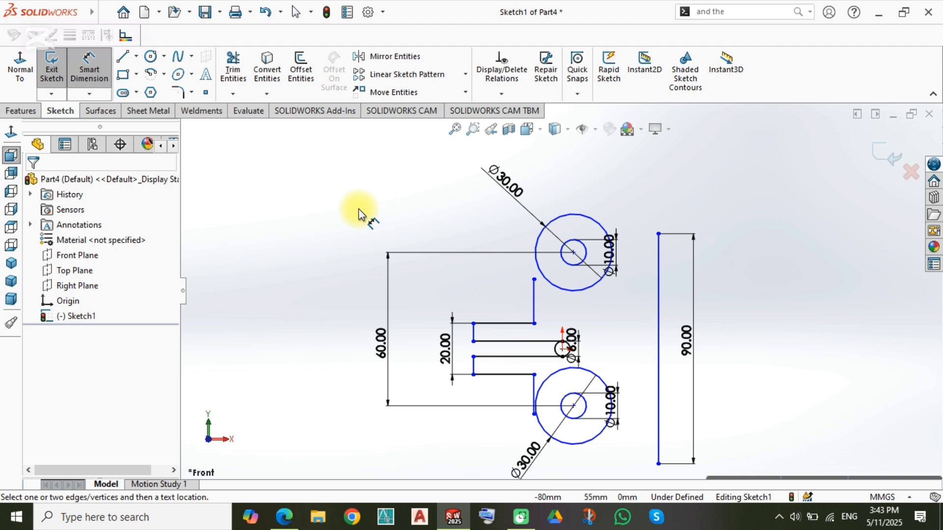
key("Escape")
- Attach the free ends of the upper and lower vertical profile lines to the leftmost points of their 30 mm circles
left_click_drag(534, 279, 536, 252)
mouse_move(536, 415)
left_mouse_down()
mouse_move(516, 415)
mouse_move(524, 407)
left_mouse_up()
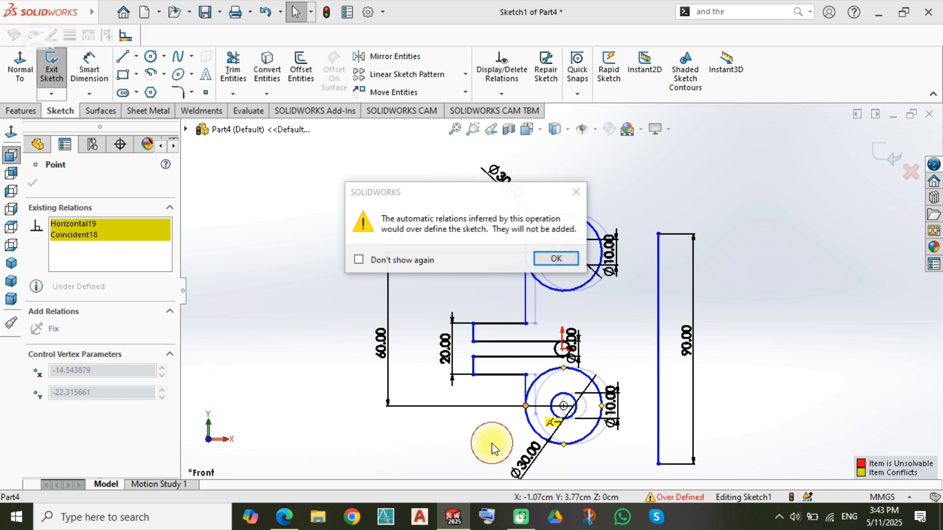
left_click(556, 258)
scroll(540, 398, "down", 6)
left_click(546, 372)
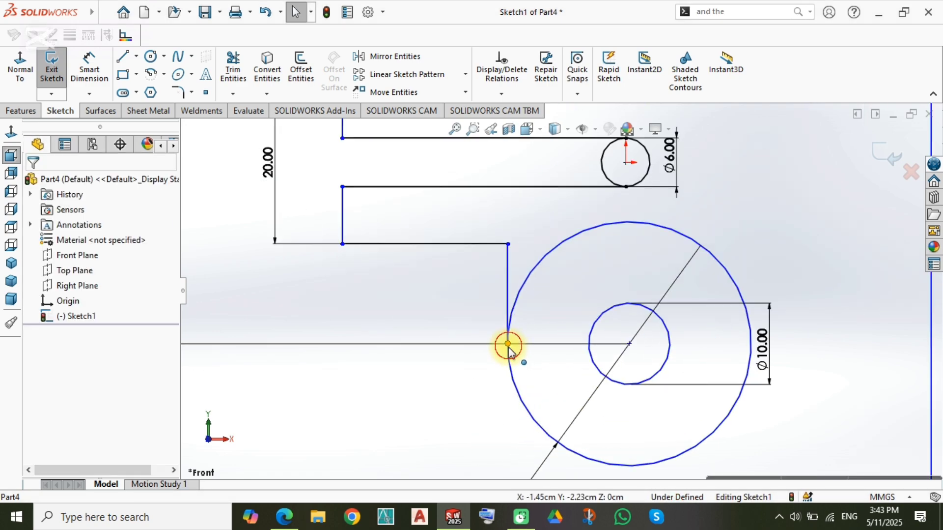
- Try a Horizontal relation between the lower vertical line's end and the centre of the lower circles, and undo it
left_click_drag(508, 344, 510, 369)
left_click(497, 394)
left_click(512, 344)
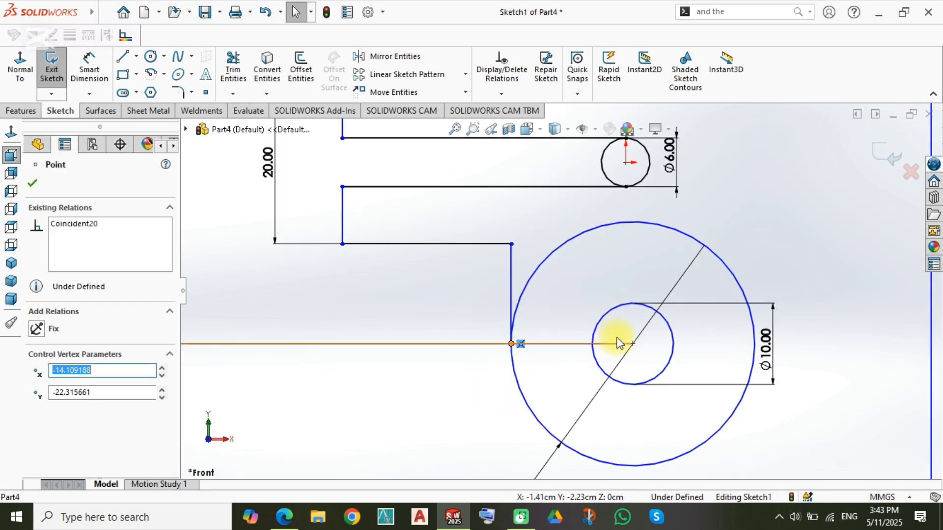
left_click(633, 343, "ctrl")
left_click(672, 287)
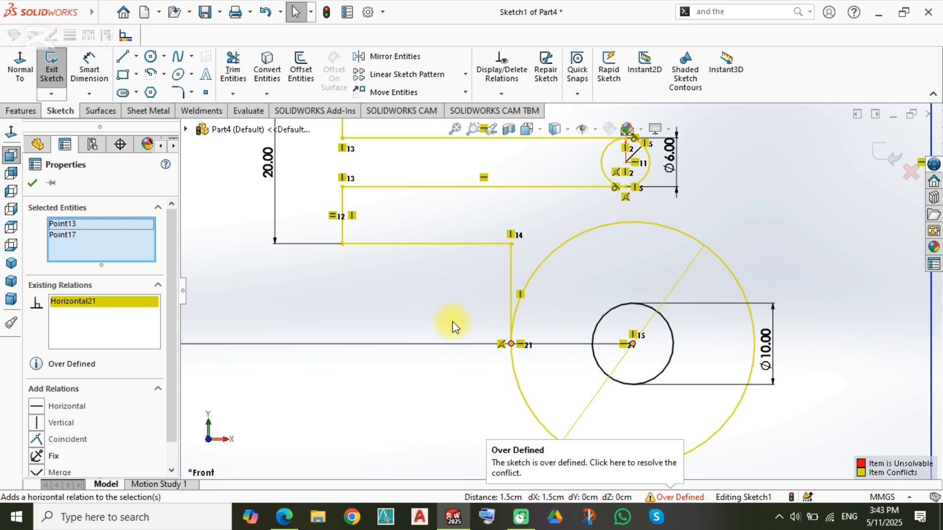
left_click(421, 346)
scroll(474, 337, "up", 5)
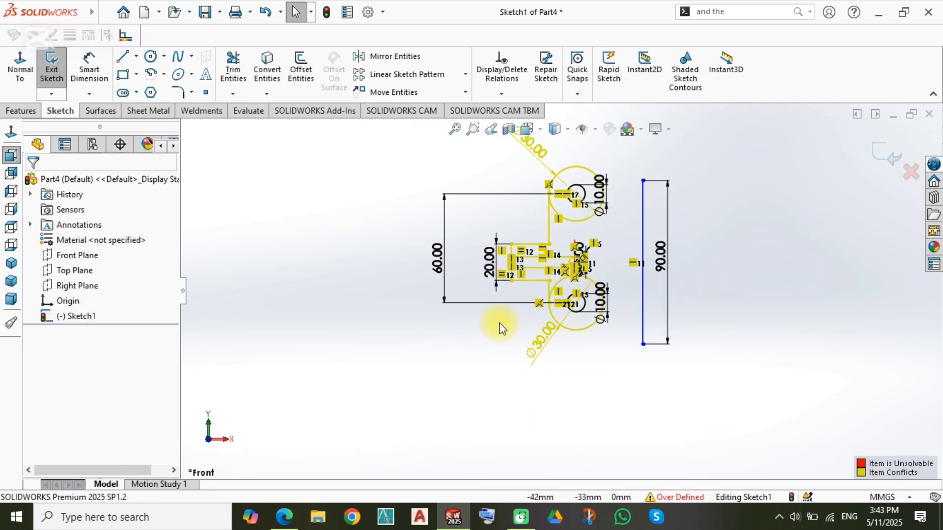
key("ctrl+z")
scroll(550, 294, "up", 5)
key("Escape")
- Replace the lower vertical profile line with a new one from the horizontal edge's end to the leftmost point of the lower 30 mm circle
left_click(551, 294)
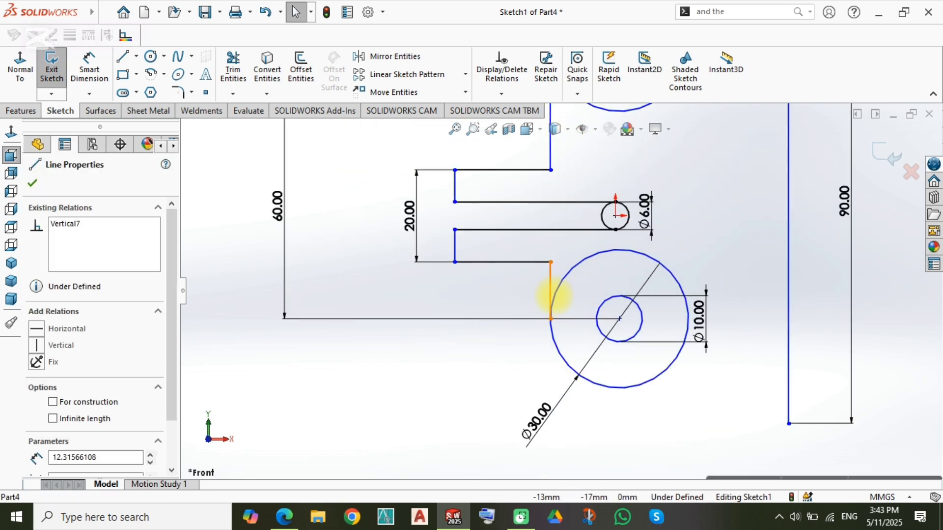
scroll(551, 295, "up", 5)
scroll(541, 293, "down", 5)
key("Delete")
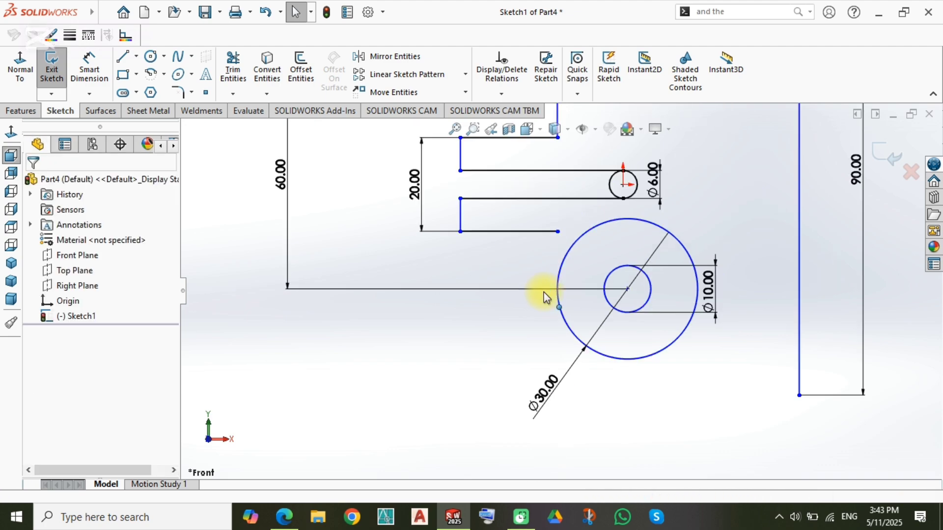
key("l")
left_click(558, 231)
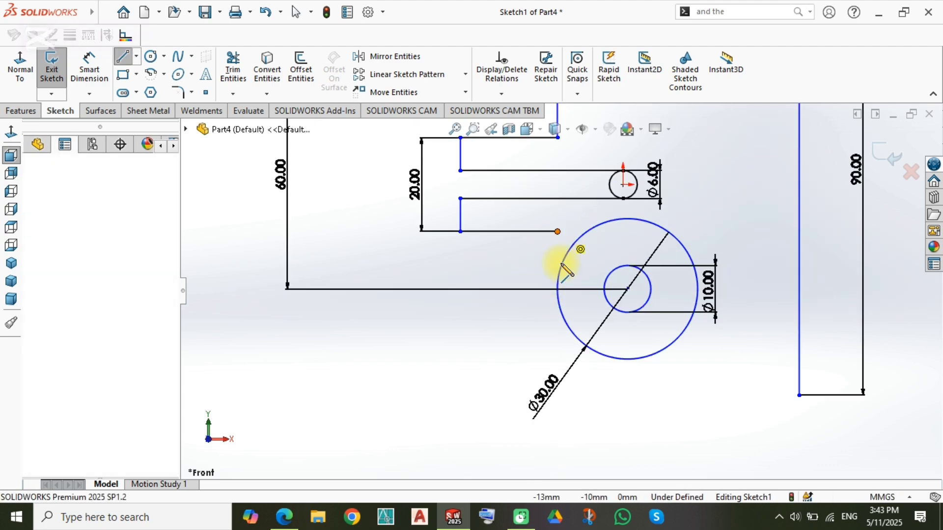
left_click(557, 288)
key("Escape")
- Make the two vertical lines beside the 30 mm circles equal and attach the lower line's end to its circle's leftmost point
scroll(545, 304, "down", 2)
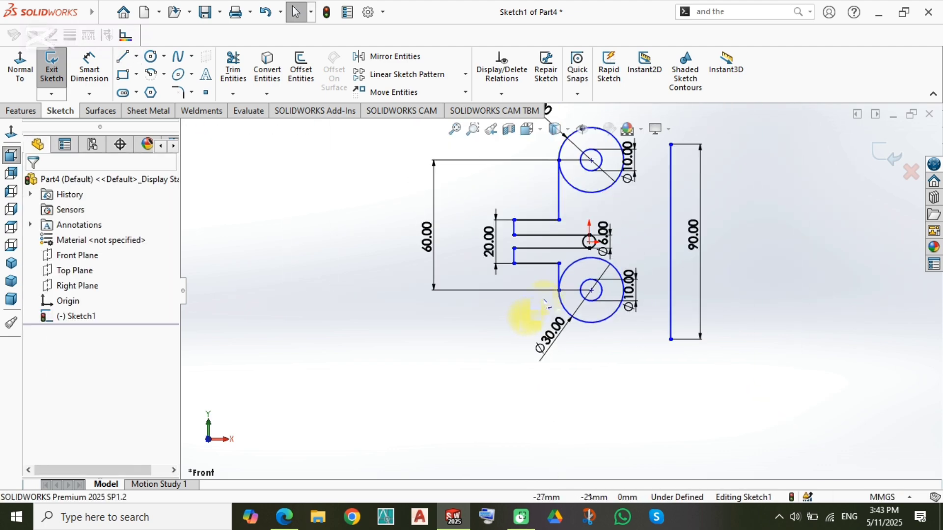
scroll(606, 204, "up", 2)
scroll(526, 276, "up", 2)
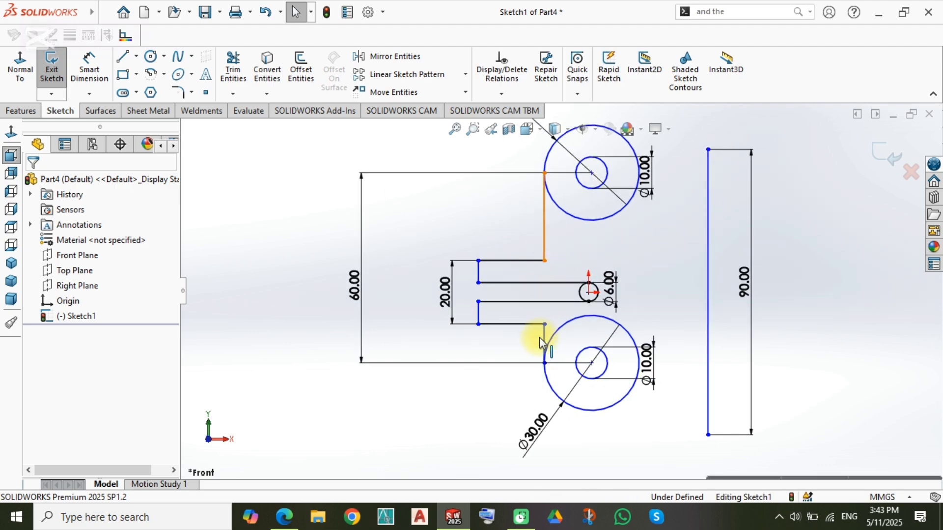
left_click(543, 340, "ctrl")
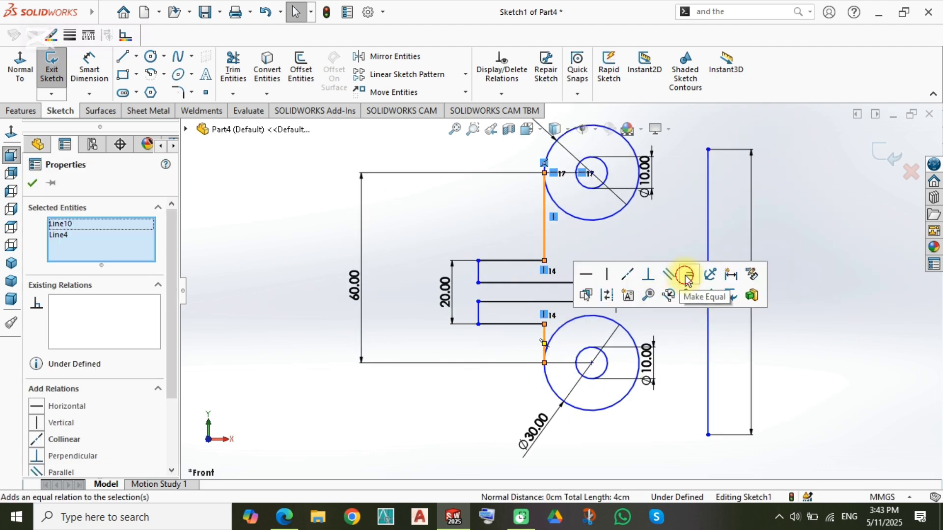
left_click(687, 278)
left_click(516, 375)
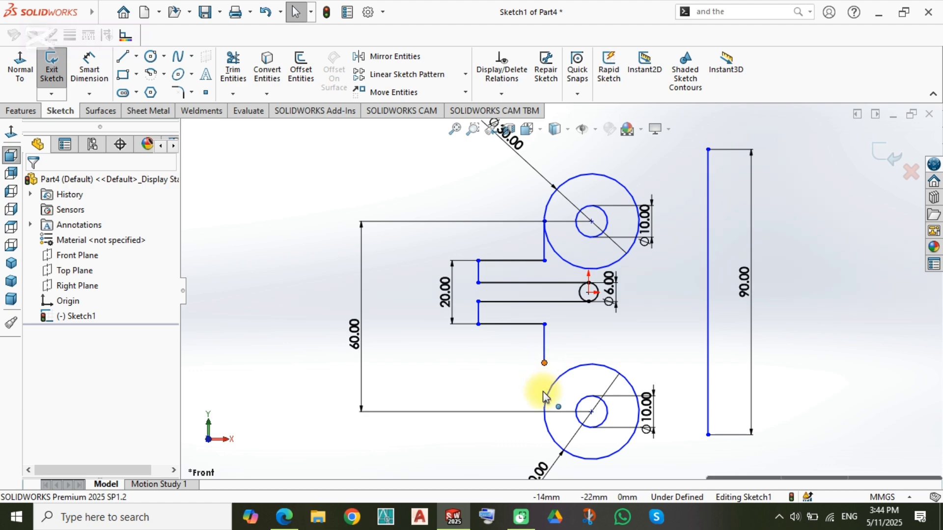
left_click_drag(545, 364, 545, 387)
scroll(481, 361, "up", 1)
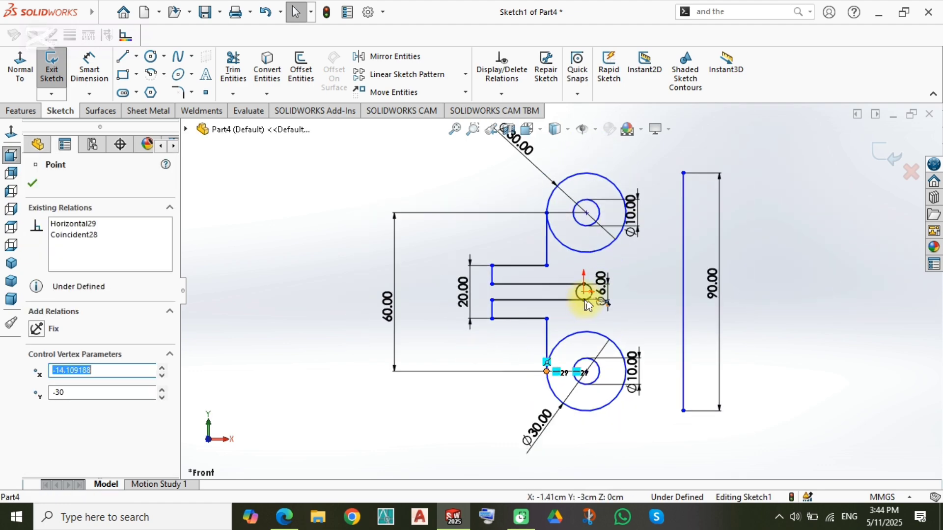
- Sketch a horizontal line about 8 mm long inward from the 90 mm line's top end, continued by a shorter vertical line downward
scroll(587, 302, "down", 2)
scroll(584, 322, "up", 2)
scroll(576, 242, "up", 1)
scroll(576, 242, "down", 2)
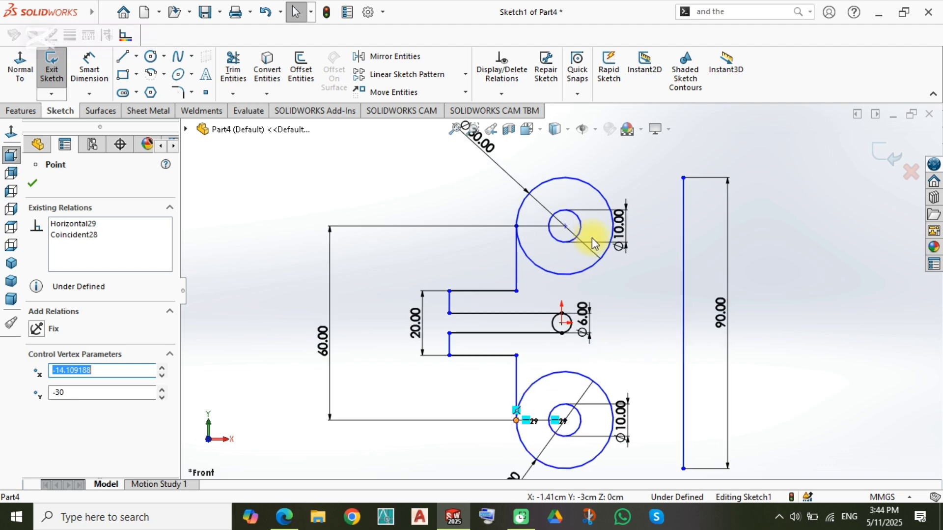
key("l")
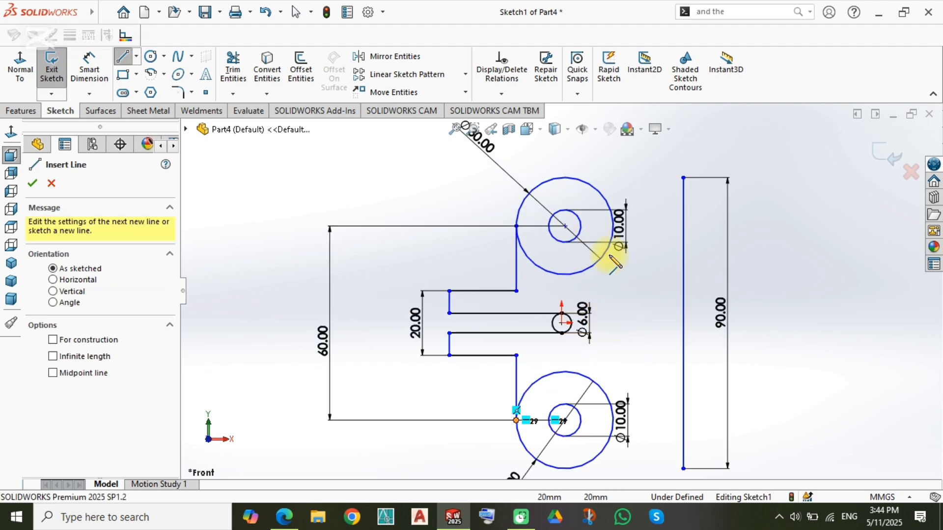
left_click(683, 178)
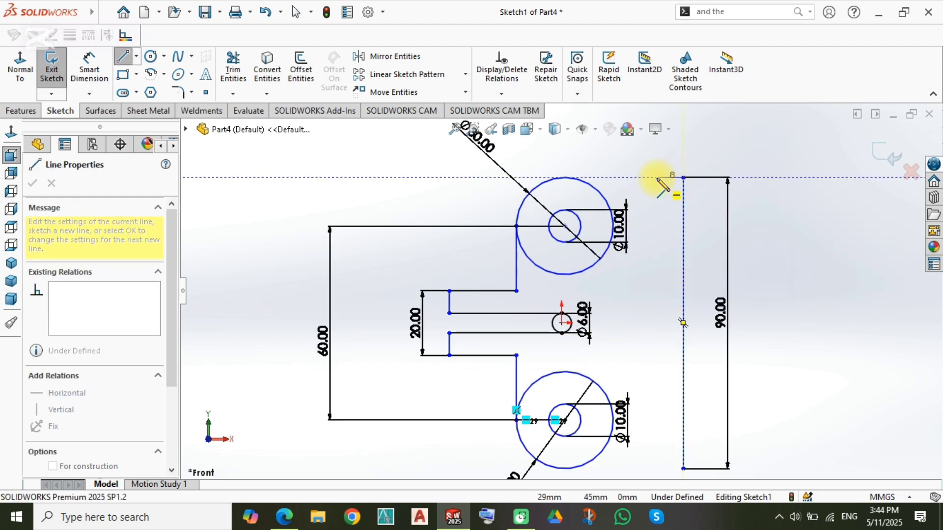
left_click(657, 177)
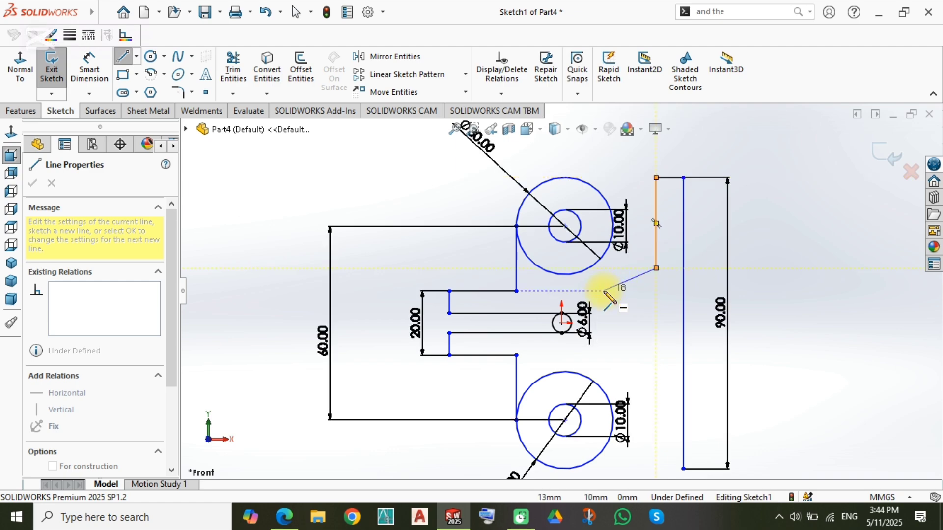
key("Escape")
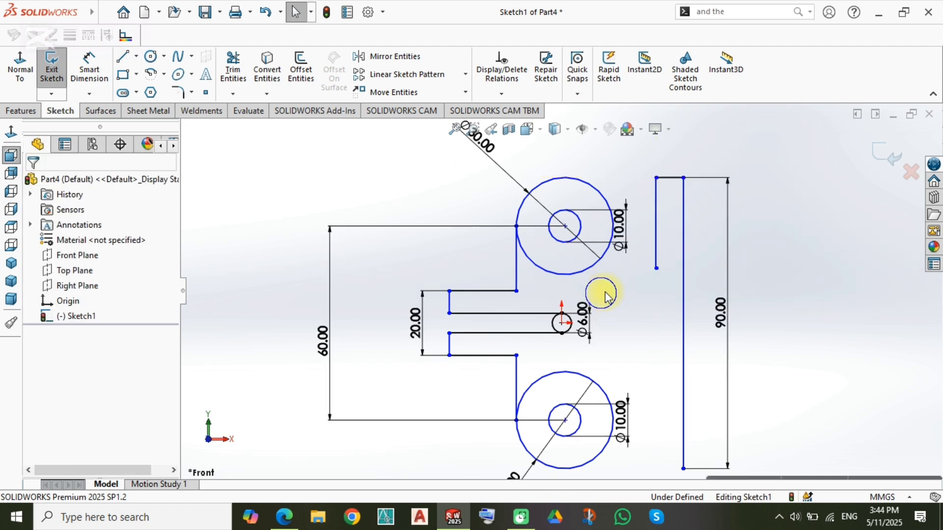
- Sketch a small circle about 5 mm in diameter between the upper 30 mm circle and the short vertical line's lower end
right_click_drag(603, 292, 626, 279)
left_click(627, 270)
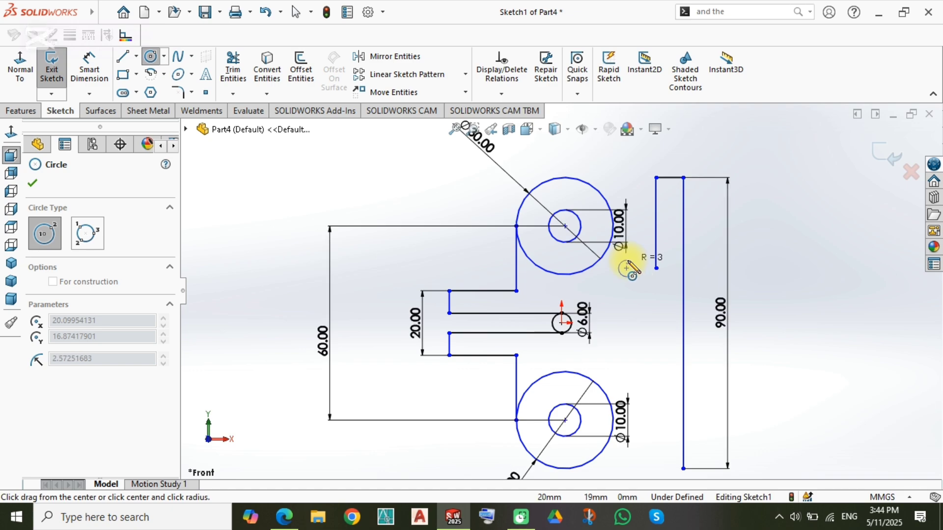
left_click(628, 261)
key("Escape")
- Set the diameter of the small circle near the short vertical line to 6 mm
right_click_drag(639, 329, 637, 266)
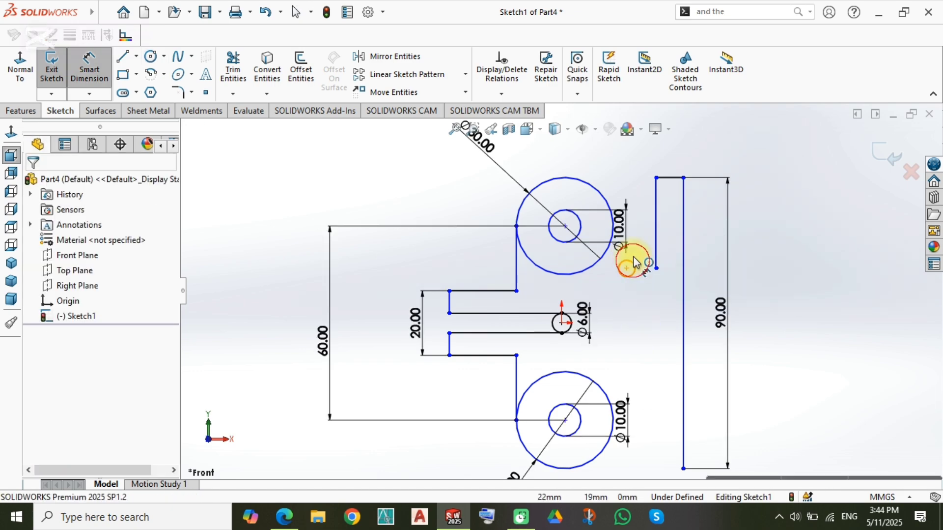
left_click(632, 261)
left_click(640, 235)
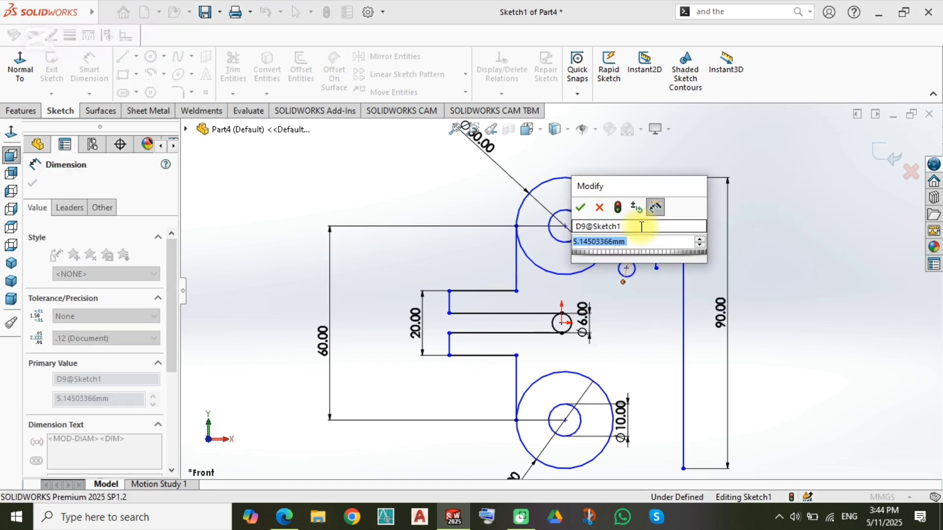
type("6")
key("Return")
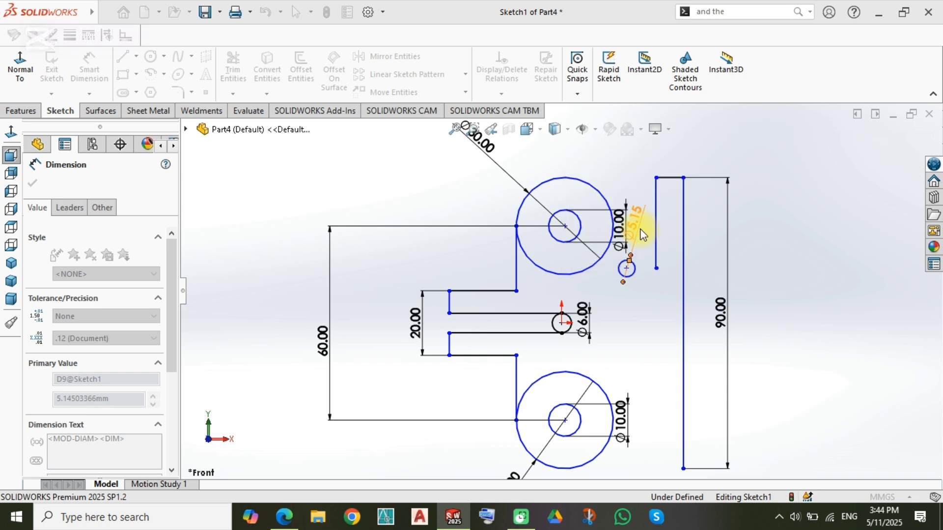
key("Escape")
- Attach the lower end of the short vertical line to the rightmost point of the adjacent 6 mm circle
scroll(653, 243, "down", 5)
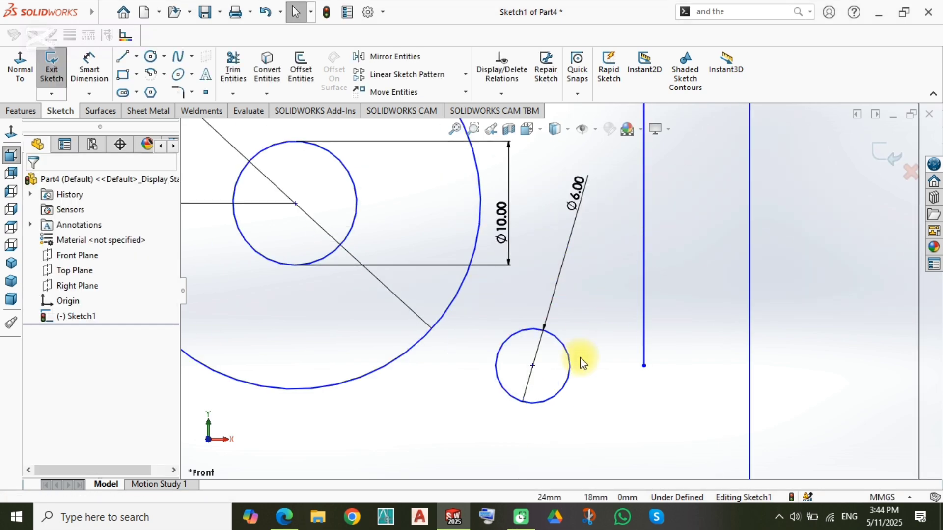
left_click_drag(644, 365, 570, 367)
scroll(570, 386, "up", 6)
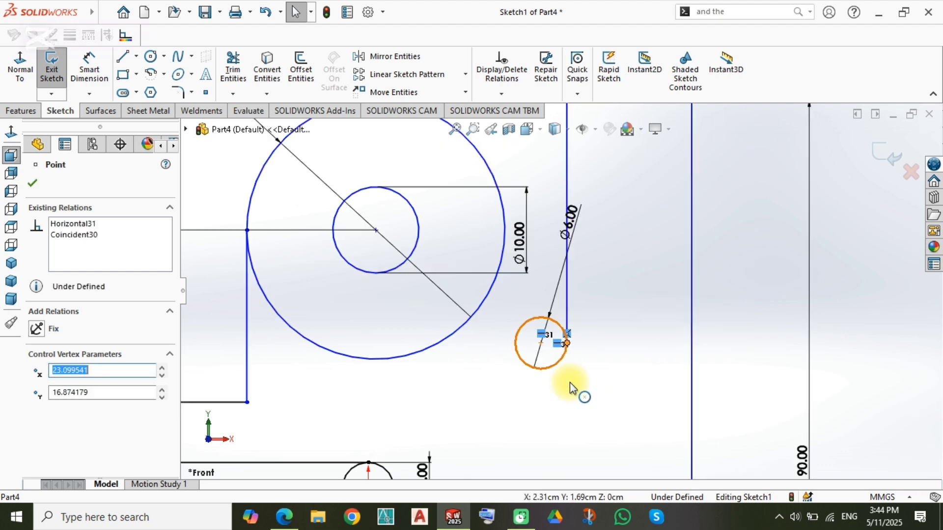
left_click(717, 310)
- Sketch a second small circle about 4.5 mm in diameter, vertically aligned below the 6 mm circle beside the short vertical line
right_click_drag(722, 322, 810, 320)
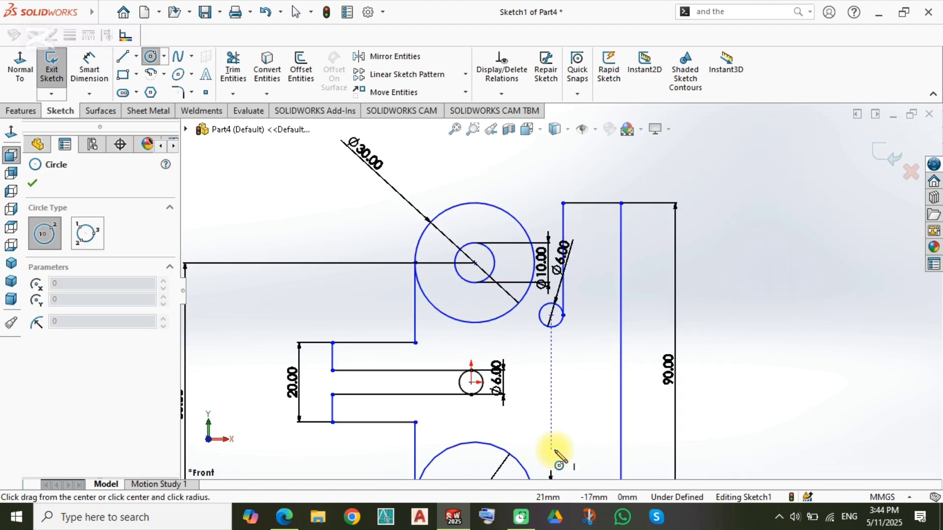
scroll(553, 422, "up", 4)
scroll(565, 383, "down", 3)
left_click(547, 344)
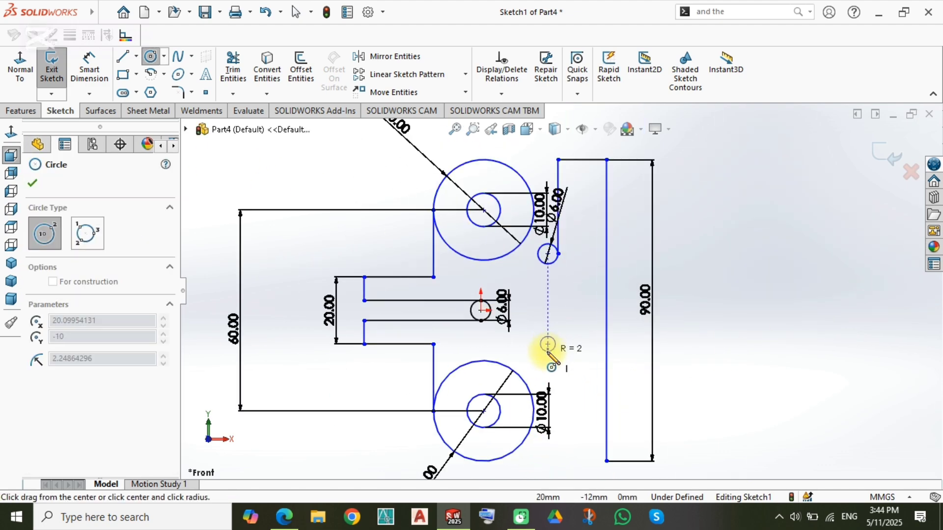
left_click(551, 351)
key("Escape")
- Dimension the lower small circle beside the long vertical line and set its diameter to 6 mm
right_click_drag(680, 340, 690, 252)
scroll(573, 296, "down", 1)
scroll(573, 301, "down", 2)
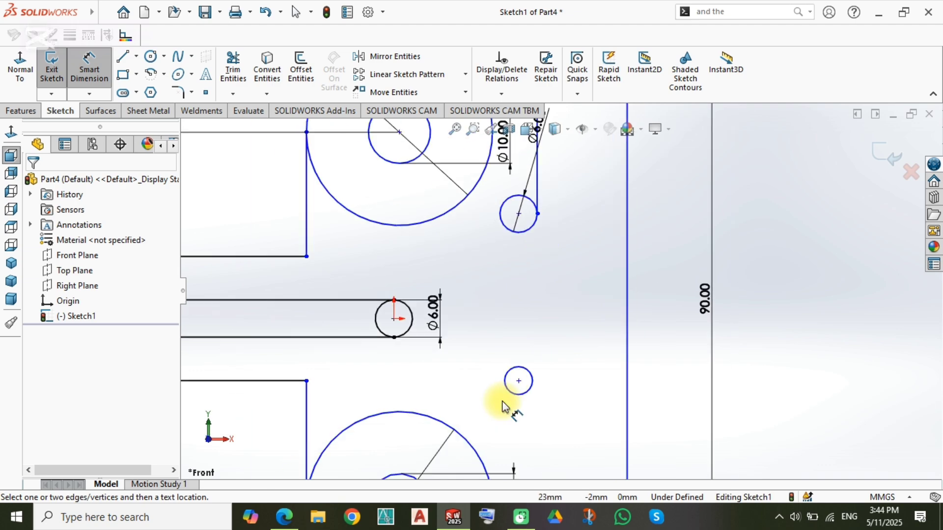
left_click(523, 369)
left_click(461, 377)
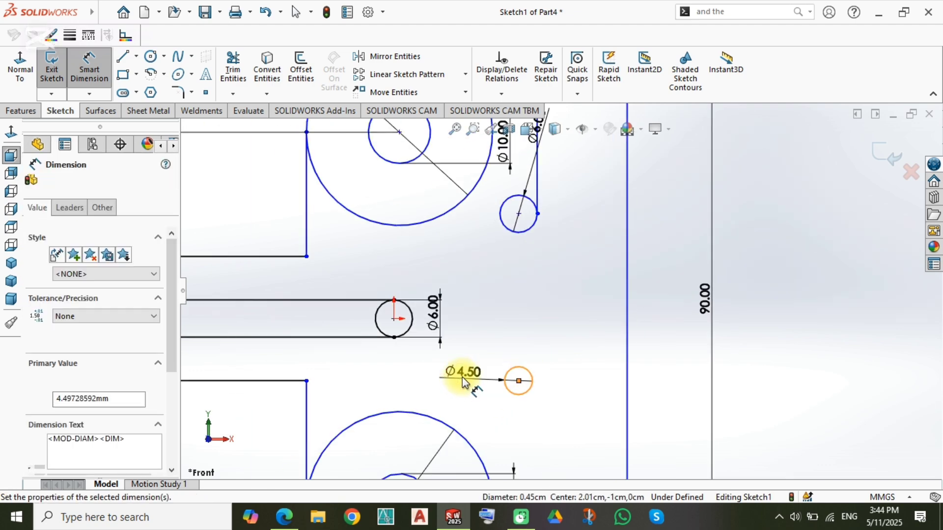
type("6")
key("Return")
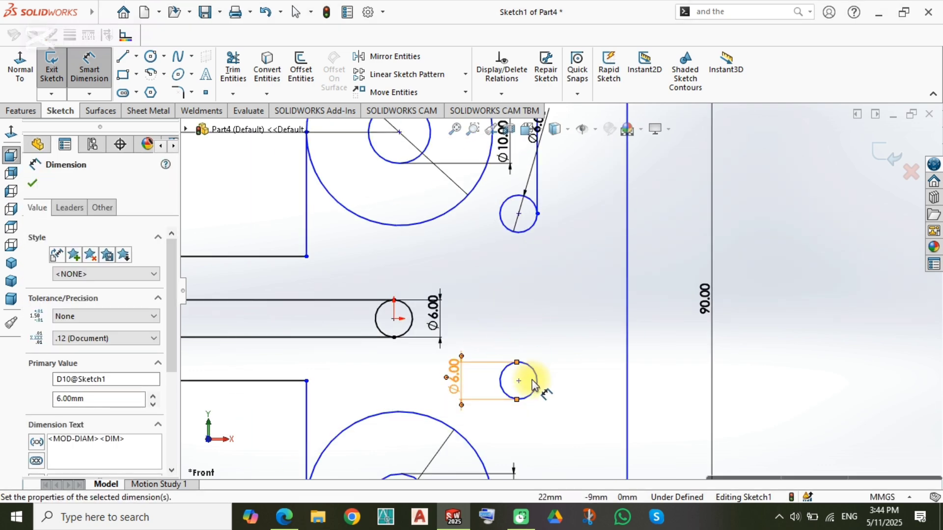
- Set the vertical distance between the centers of the two aligned 6 mm circles to 30 mm
left_click(519, 380)
left_click(519, 214)
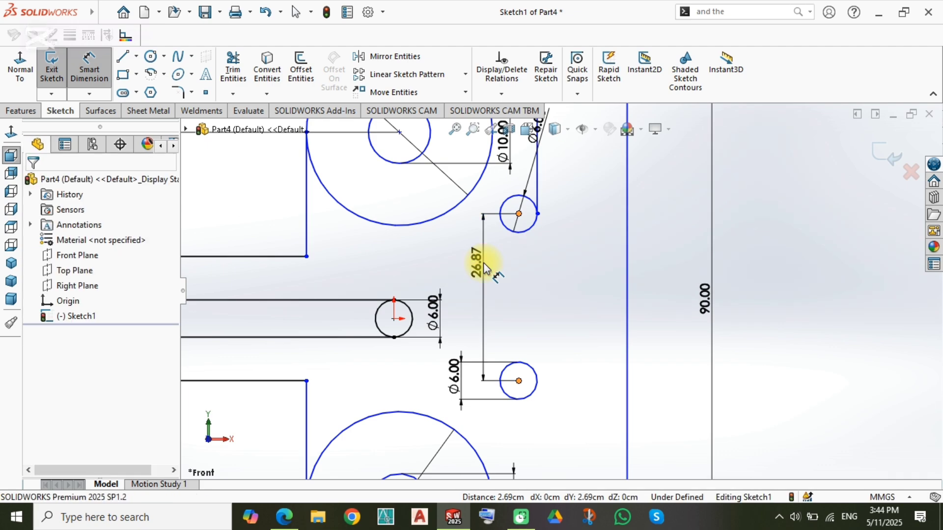
left_click(484, 268)
type("30")
key("Return")
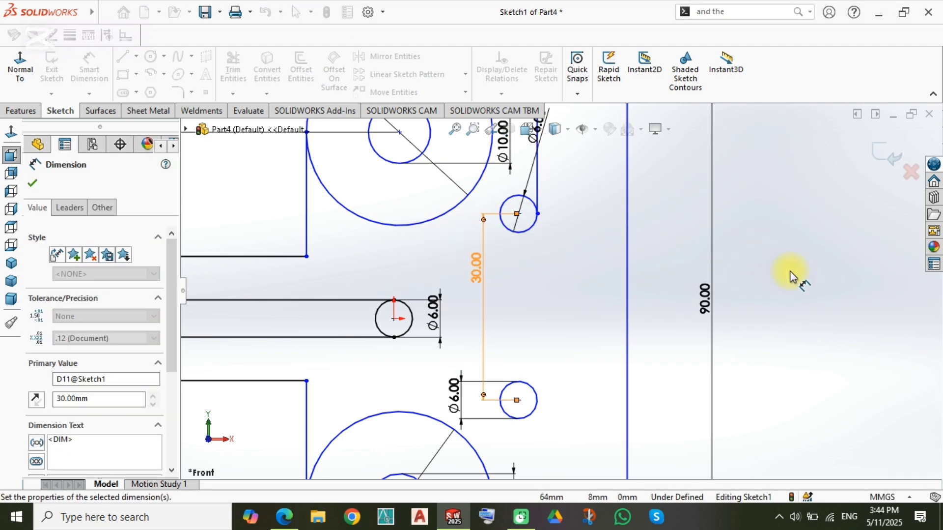
key("Escape")
- Sketch a vertical line down from the lower 6 mm circle's rightmost point and a horizontal line joining it to the 90 mm line's lower end
scroll(556, 393, "up", 3)
scroll(555, 394, "down", 1)
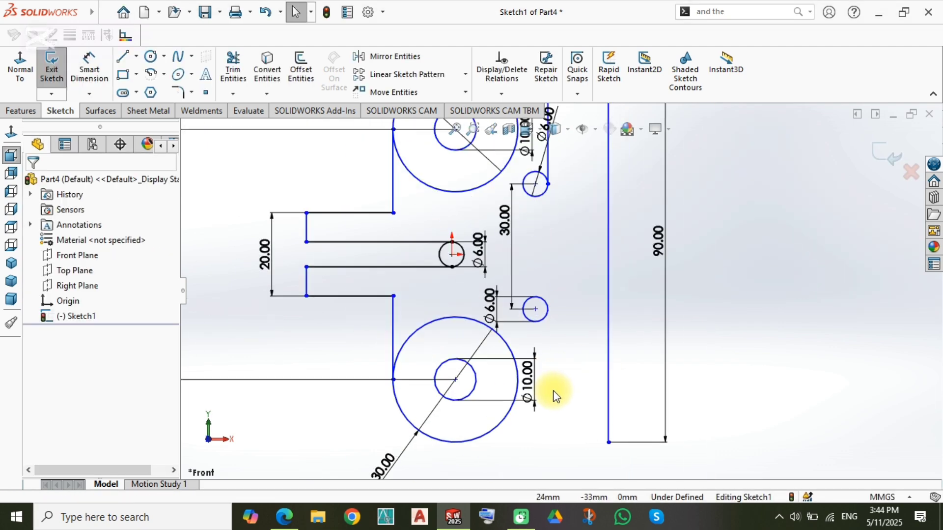
key("l")
left_click(547, 309)
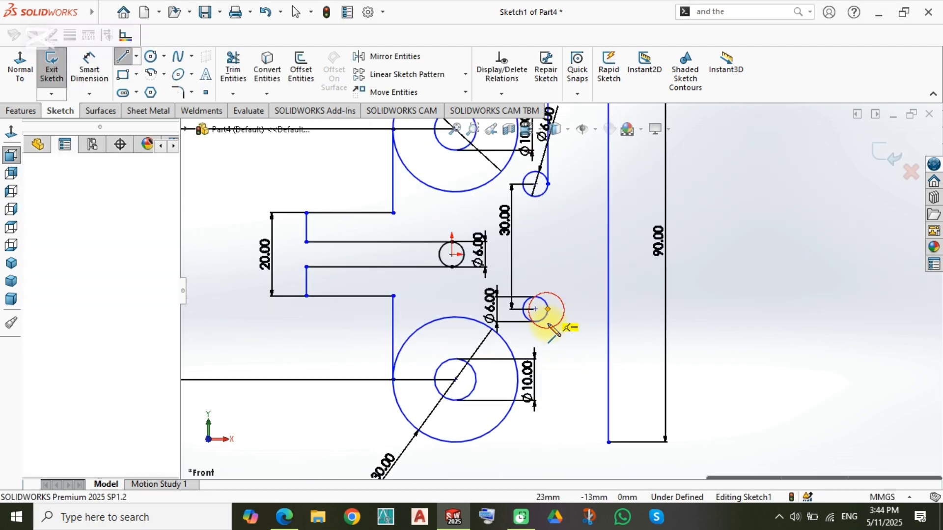
left_click(548, 442)
left_click(608, 442)
key("Escape")
- Set the horizontal distance from the lower 30 mm circle's center to the 90 mm vertical line to 45 mm
scroll(541, 265, "up", 3)
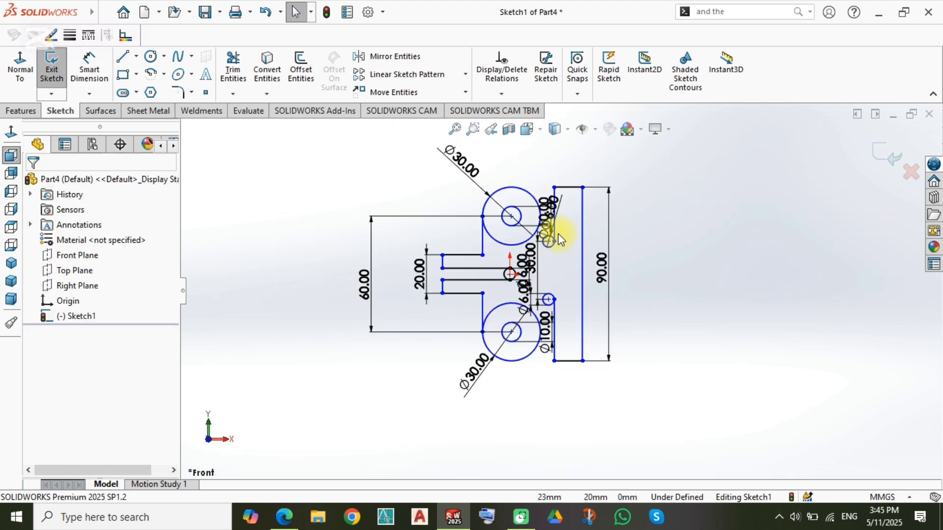
scroll(540, 268, "down", 1)
scroll(536, 284, "down", 3)
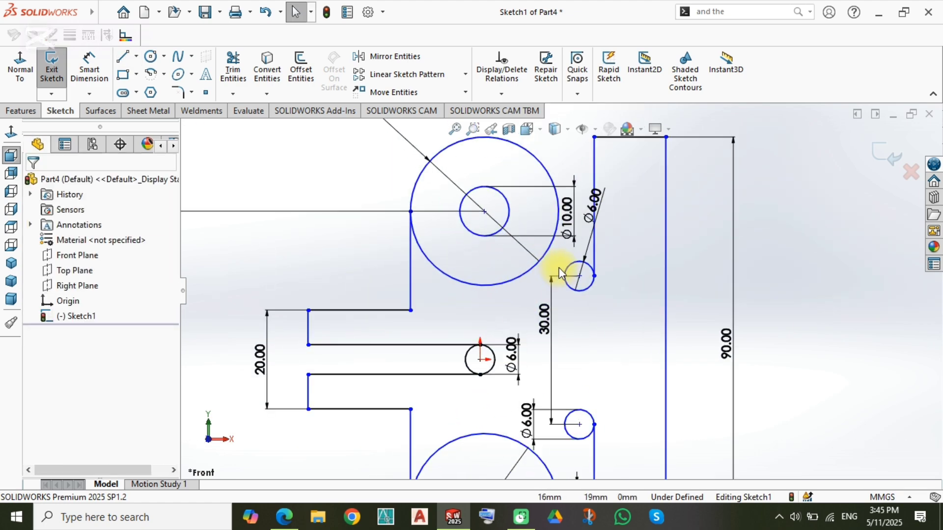
scroll(554, 273, "down", 2)
scroll(553, 315, "up", 6)
right_click_drag(717, 288, 699, 224)
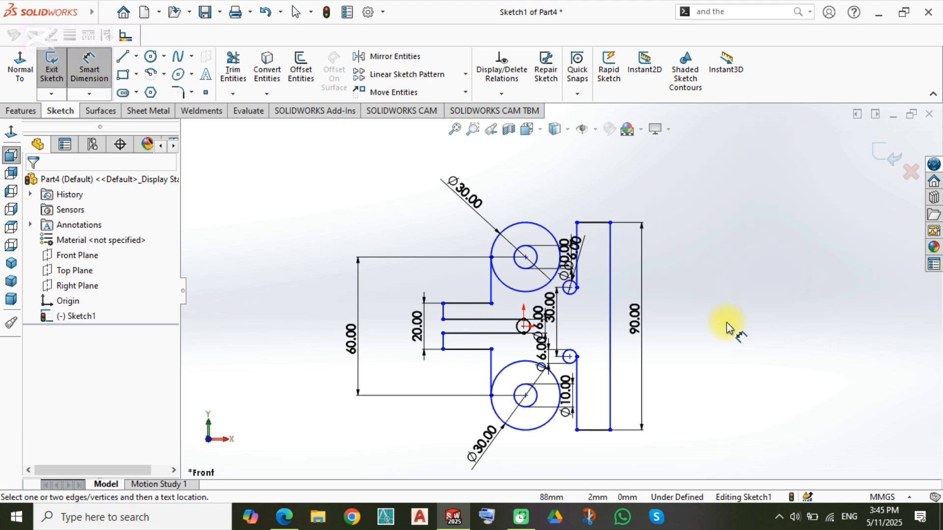
left_click(611, 408)
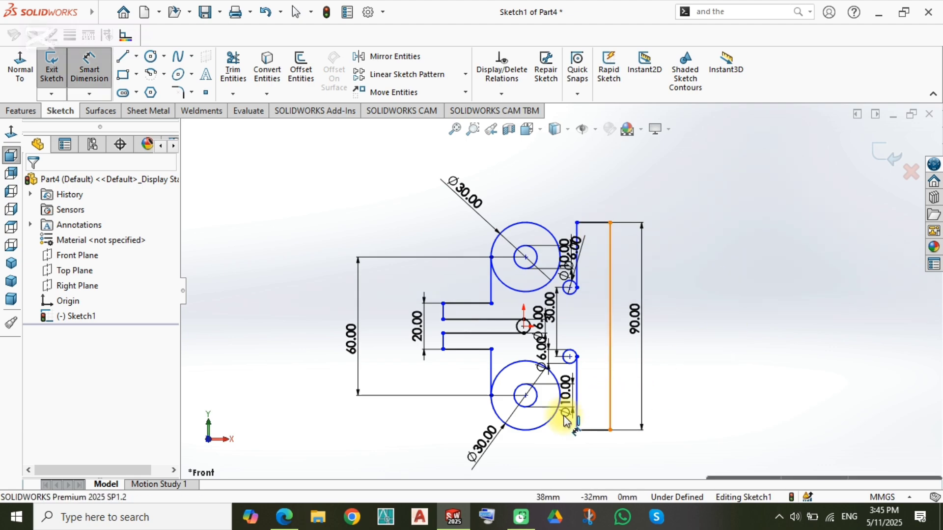
left_click(525, 395)
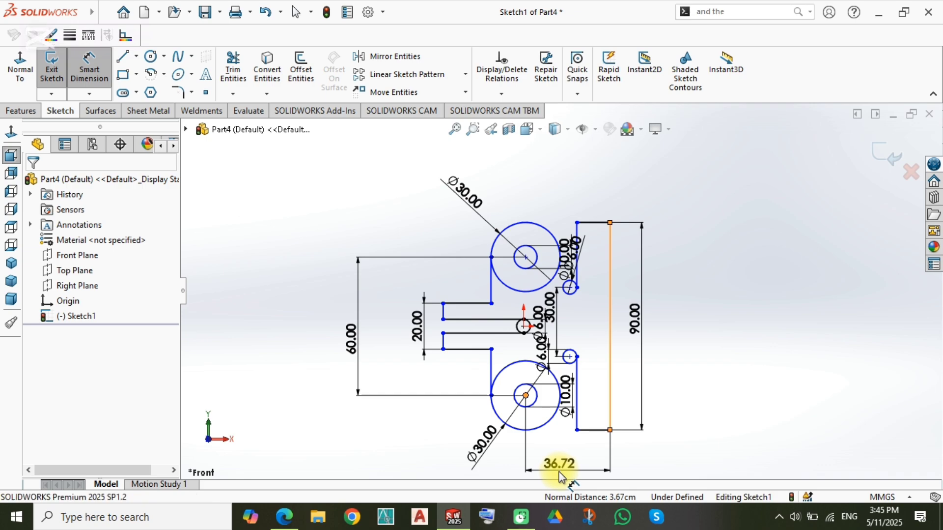
left_click(559, 470)
key("Return")
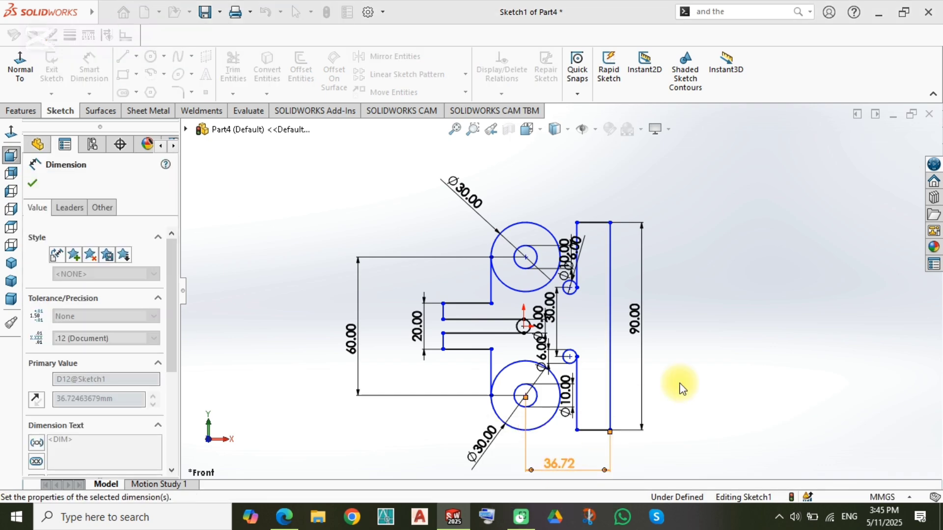
- Set the length of the upper horizontal line joining the 90 mm line to the short vertical line to 20 mm
left_click(600, 222)
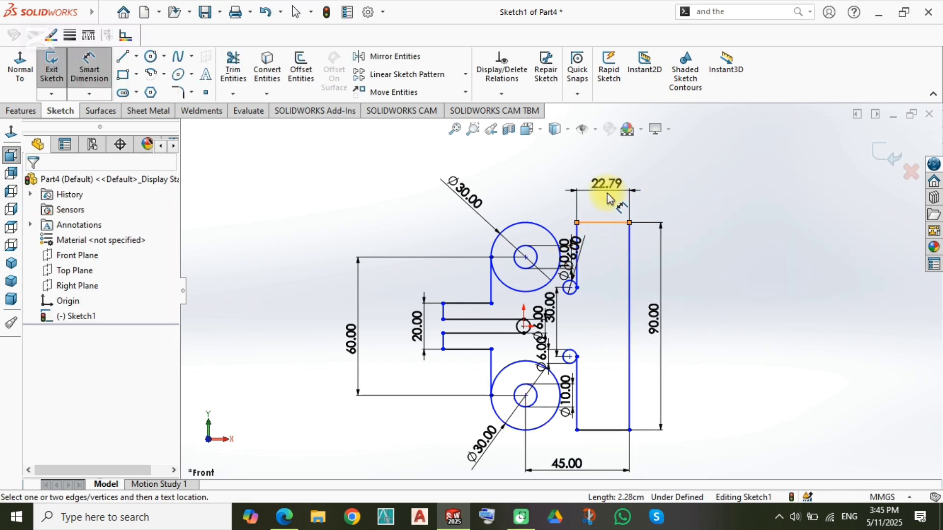
left_click(609, 199)
type("2")
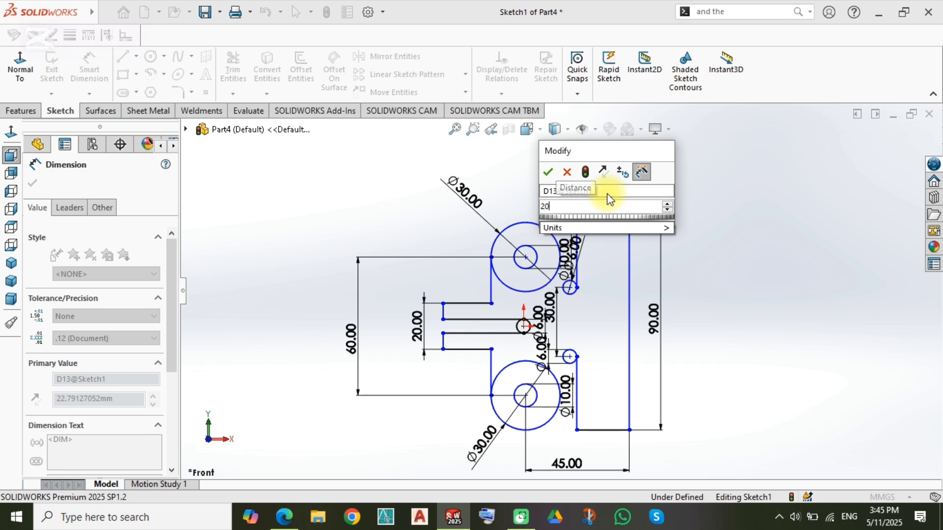
type("0")
key("Return")
left_click(796, 288)
scroll(600, 285, "down", 1)
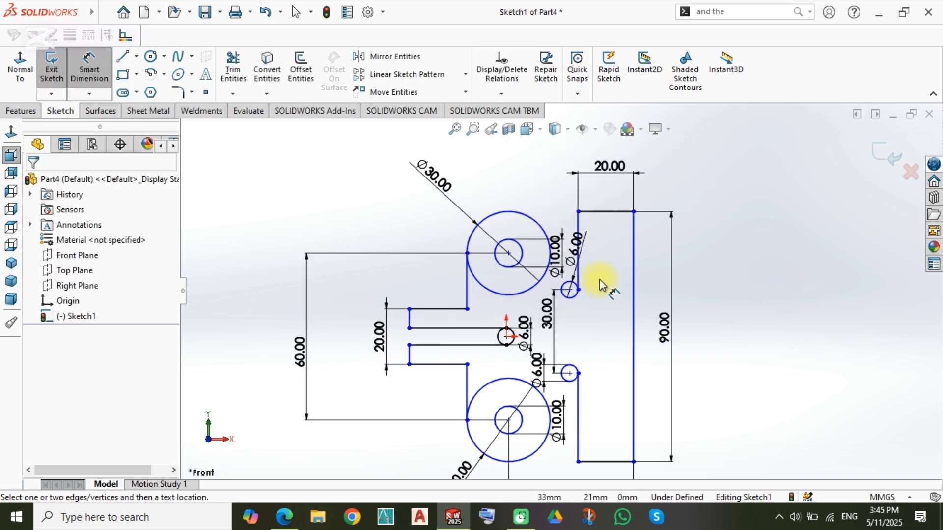
- Set the overall width from the slotted tab's lower outer corner to the 90 mm vertical line to 85 mm
scroll(600, 281, "down", 6)
key("Escape")
scroll(404, 318, "up", 7)
scroll(436, 408, "down", 2)
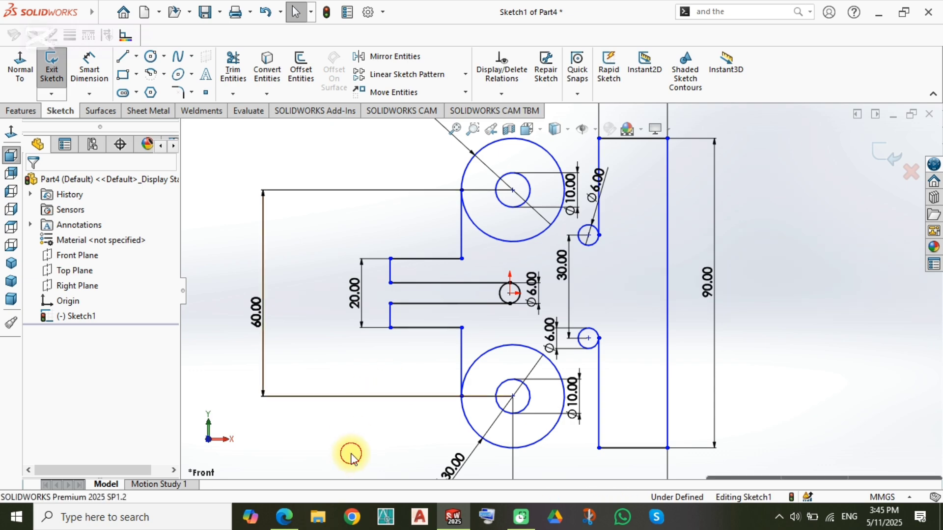
right_click_drag(351, 452, 355, 383)
left_click(391, 328)
scroll(493, 423, "up", 2)
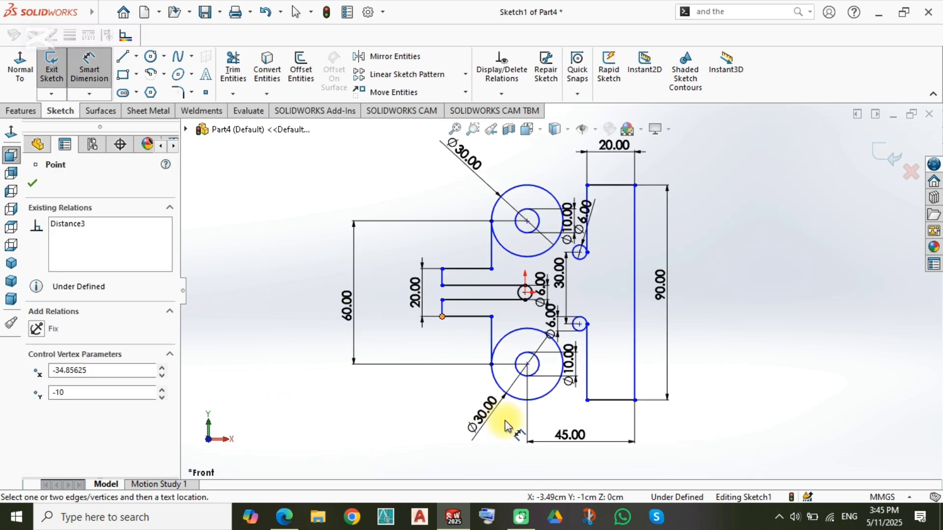
left_click(635, 344)
scroll(565, 418, "up", 2)
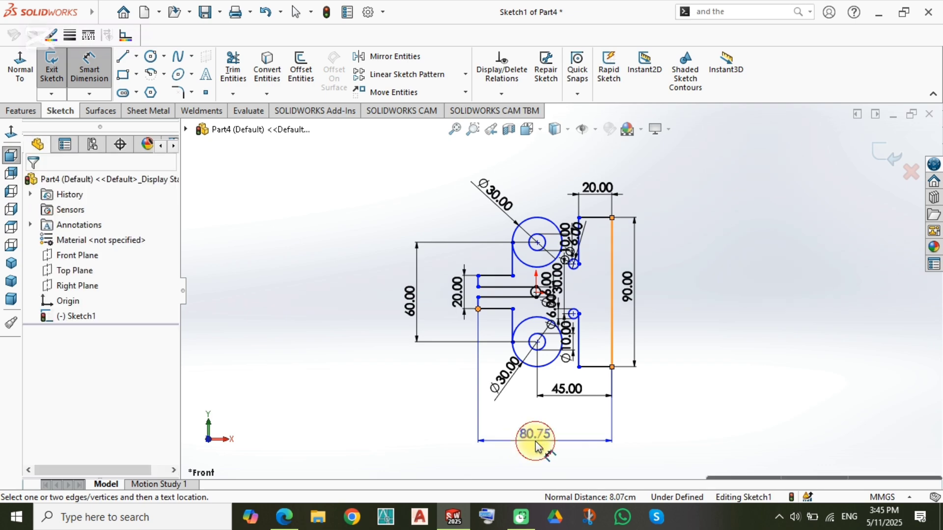
left_click(538, 446)
type("85")
key("Return")
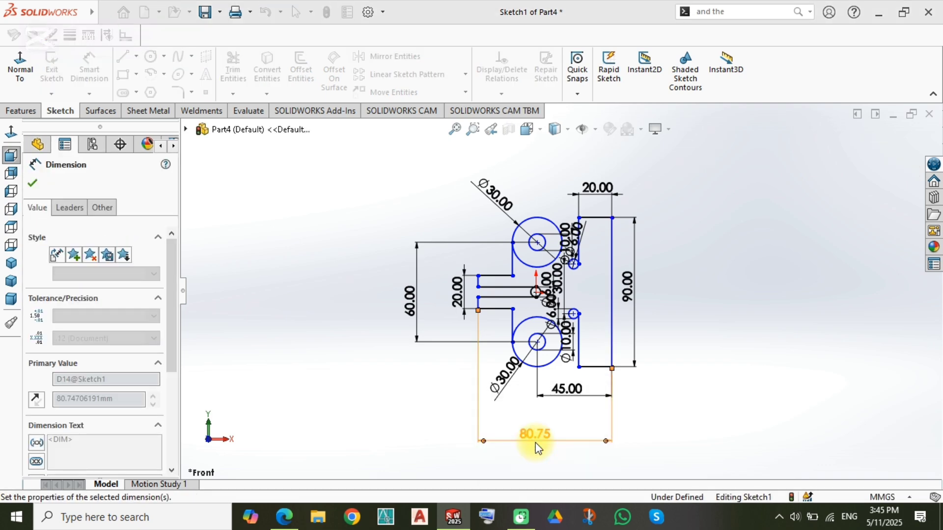
left_click(365, 399)
- Sketch a slanted line about 18 mm long from the upper 30 mm circle's side down to the upper 6 mm circle
scroll(541, 261, "down", 3)
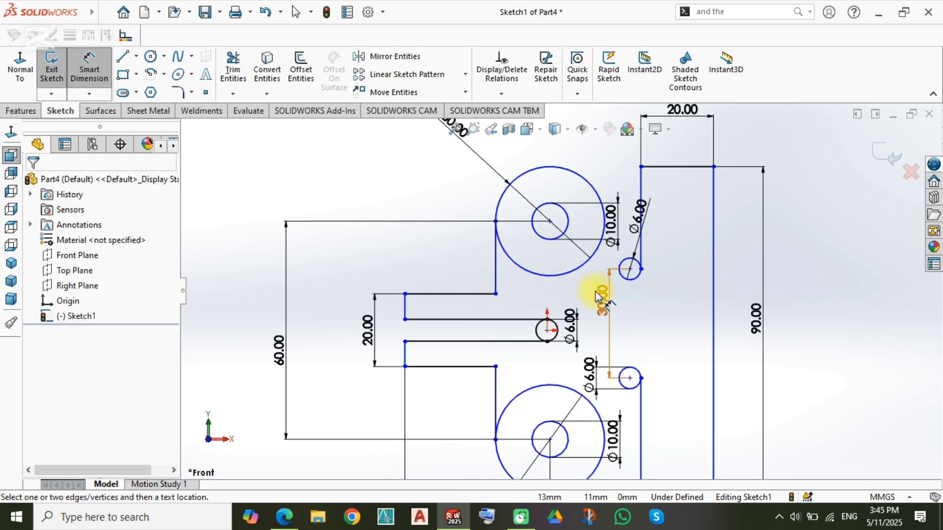
scroll(604, 203, "down", 4)
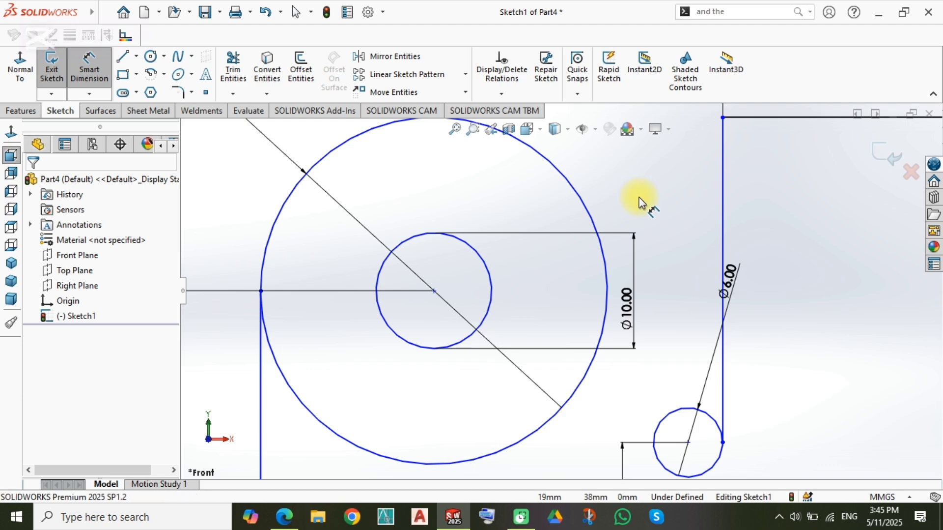
key("l")
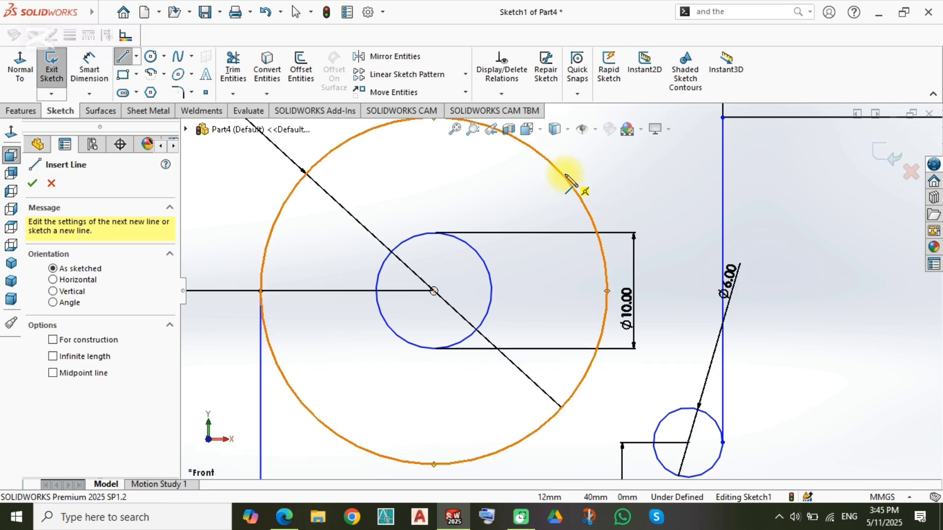
scroll(553, 199, "up", 2)
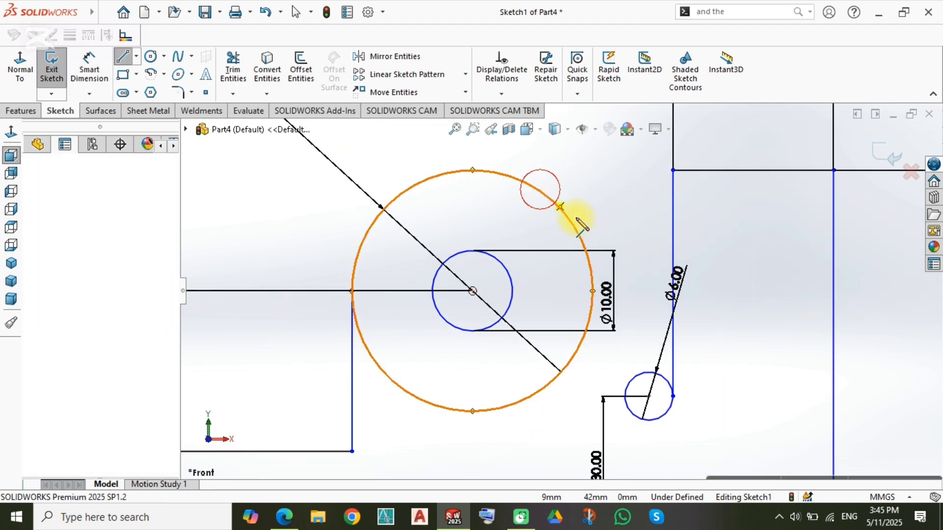
left_click(587, 250)
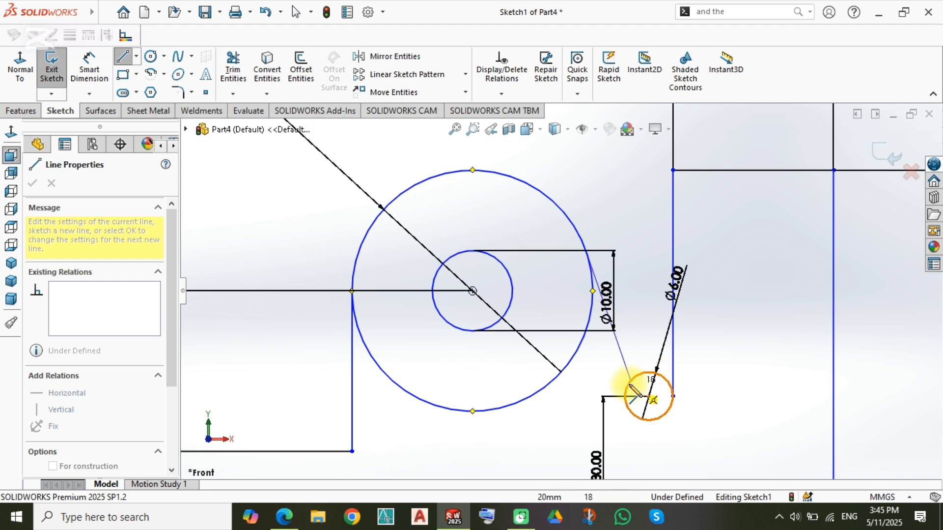
left_click(630, 411)
scroll(618, 434, "up", 10)
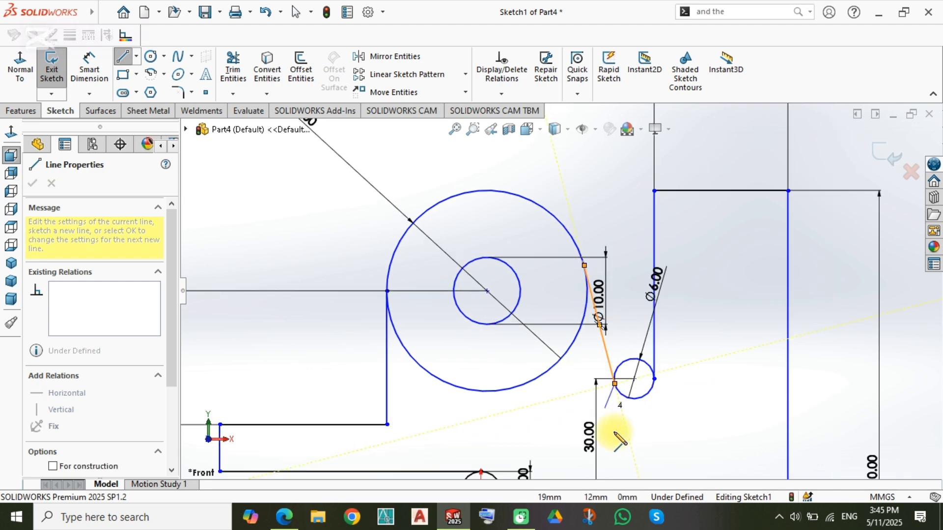
- Sketch a slanted line from the lower 30 mm circle's side up to the lower 6 mm circle
scroll(567, 455, "down", 4)
key("Escape")
scroll(564, 274, "down", 2)
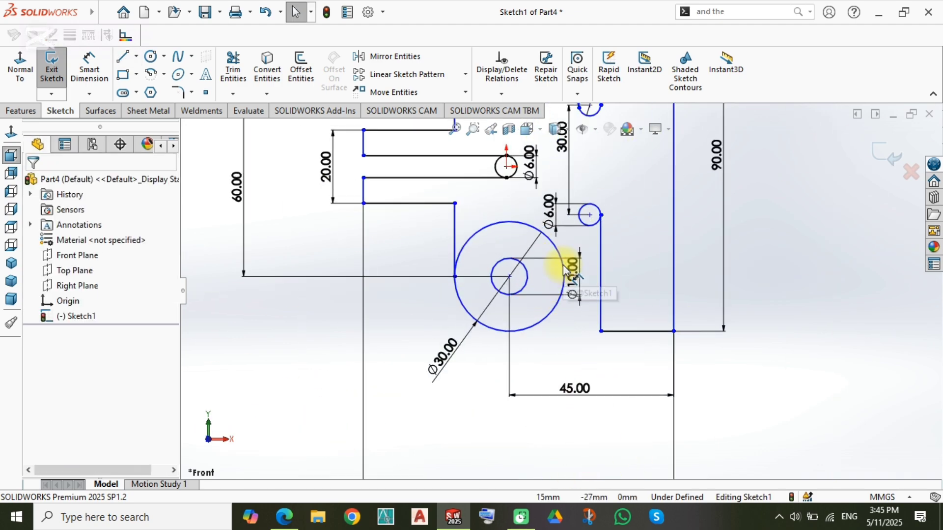
key("l")
left_click(541, 325)
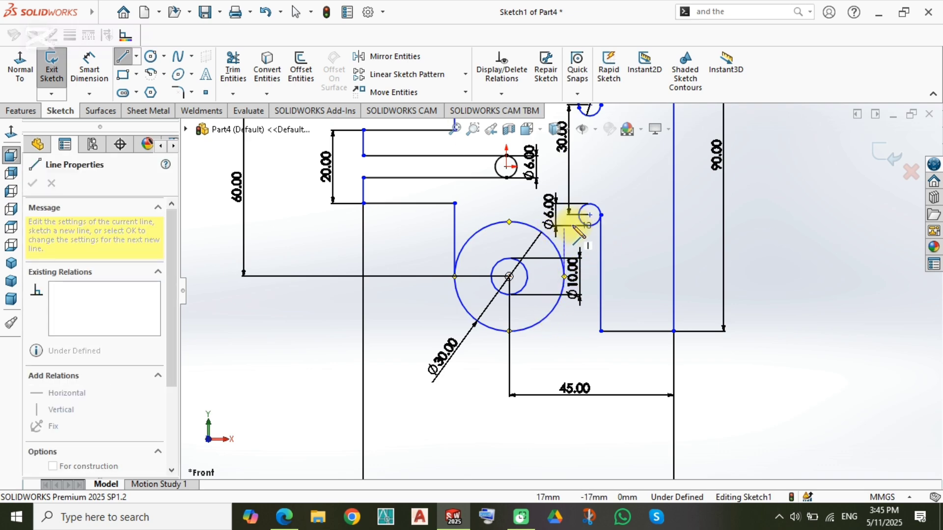
left_click(584, 210)
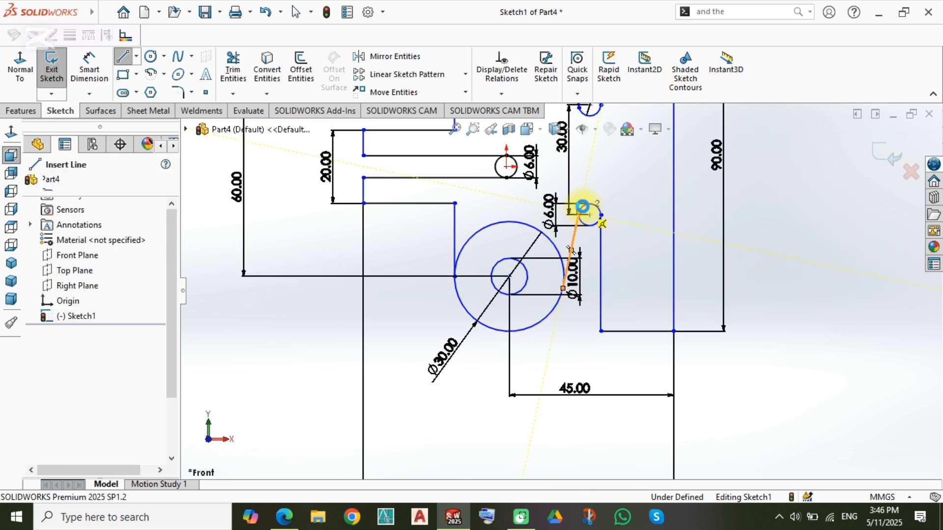
key("Escape")
- Trim the two 6 mm circles beside the 30 mm dimension, keeping only the arcs that face each other
scroll(592, 214, "down", 5)
scroll(569, 226, "down", 2)
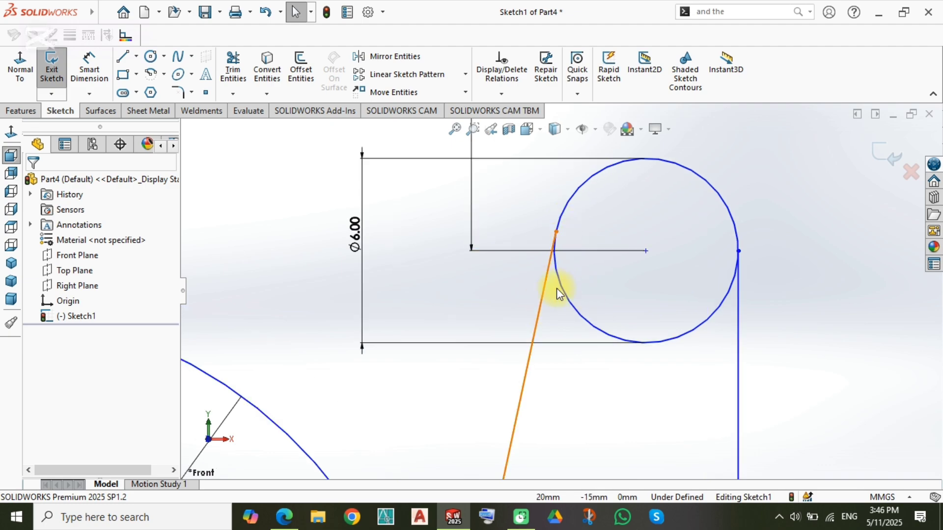
scroll(569, 275, "up", 5)
scroll(505, 337, "down", 2)
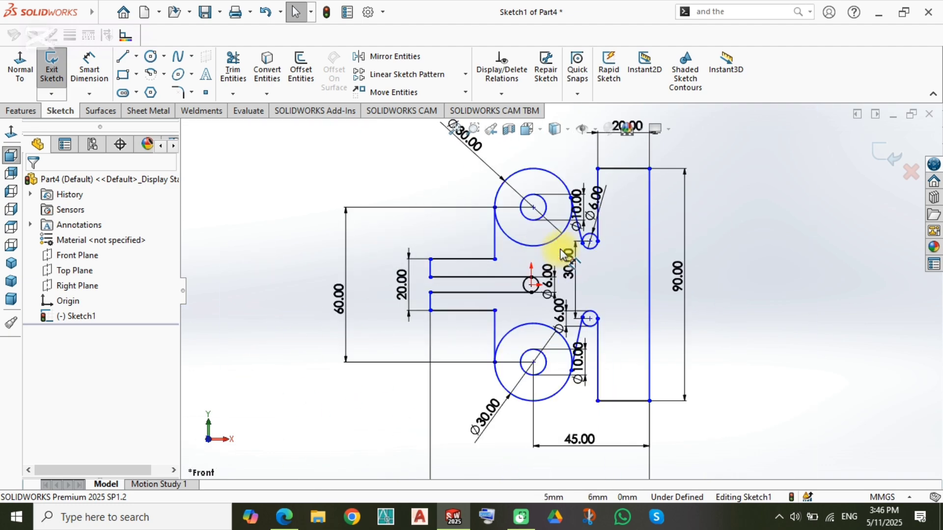
scroll(565, 241, "down", 6)
key("t")
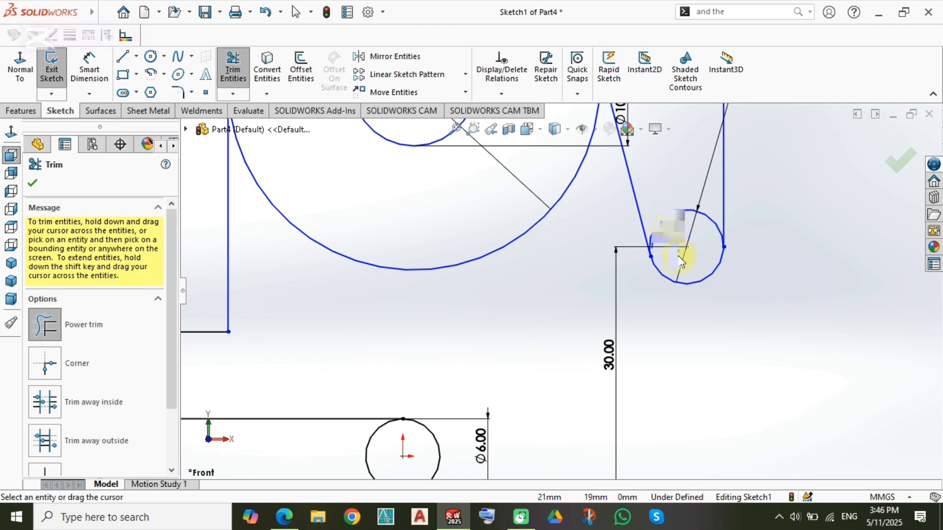
scroll(681, 260, "up", 4)
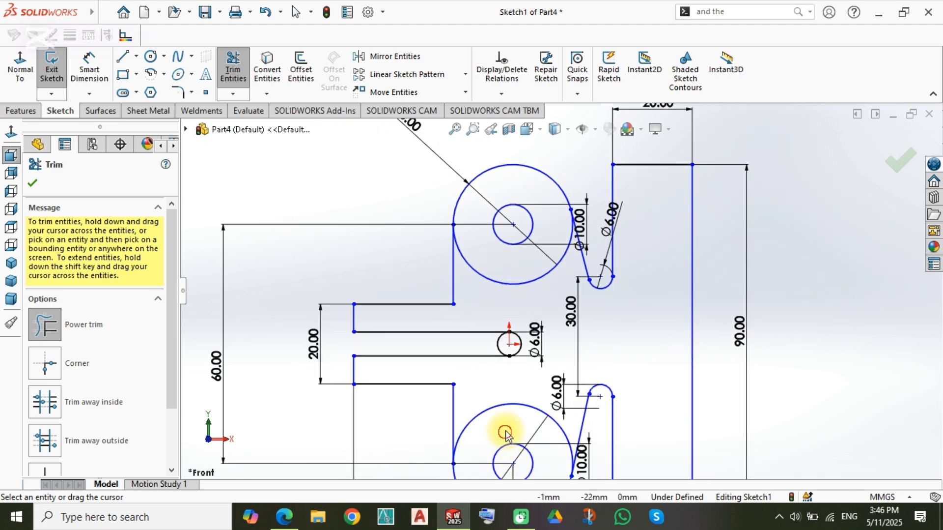
- Trim the inner arcs of both 30 mm circles so only the outer rounded ends of the profile remain
left_click_drag(507, 435, 511, 356)
scroll(555, 339, "up", 3)
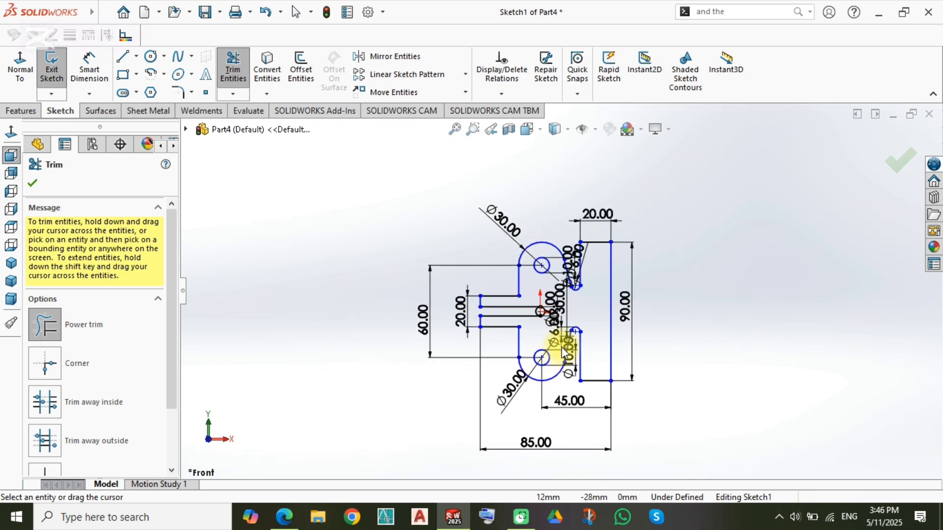
key("Escape")
- Chamfer both outer corners of the 90 mm edge with an equal distance of 10 mm
left_click(190, 93)
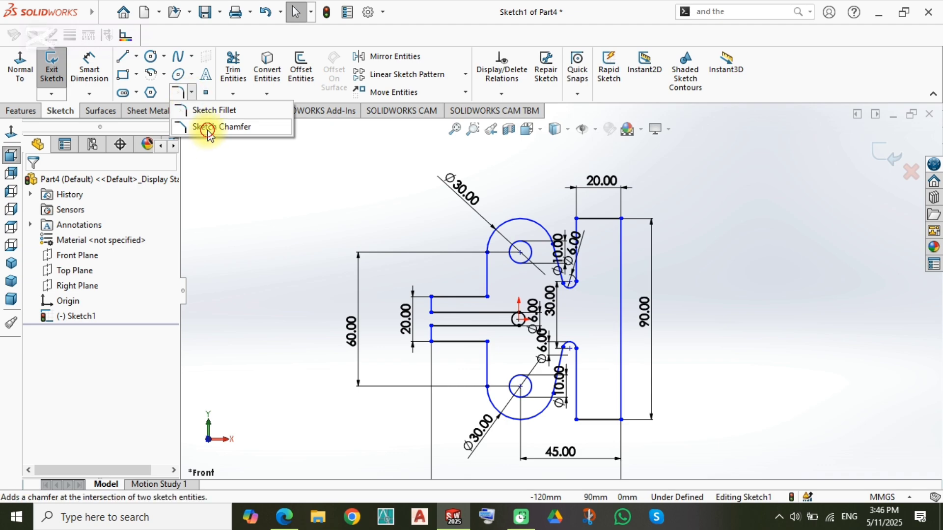
left_click(216, 126)
left_click(621, 219)
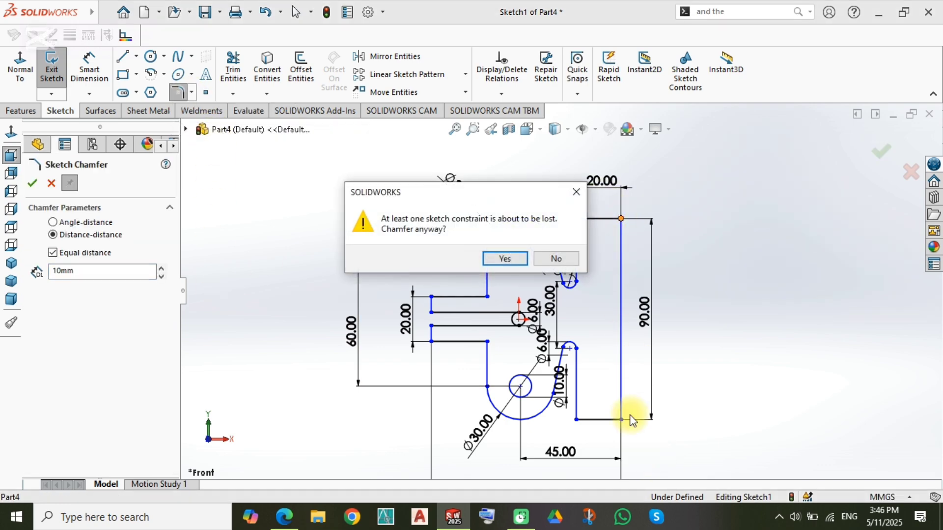
left_click(499, 259)
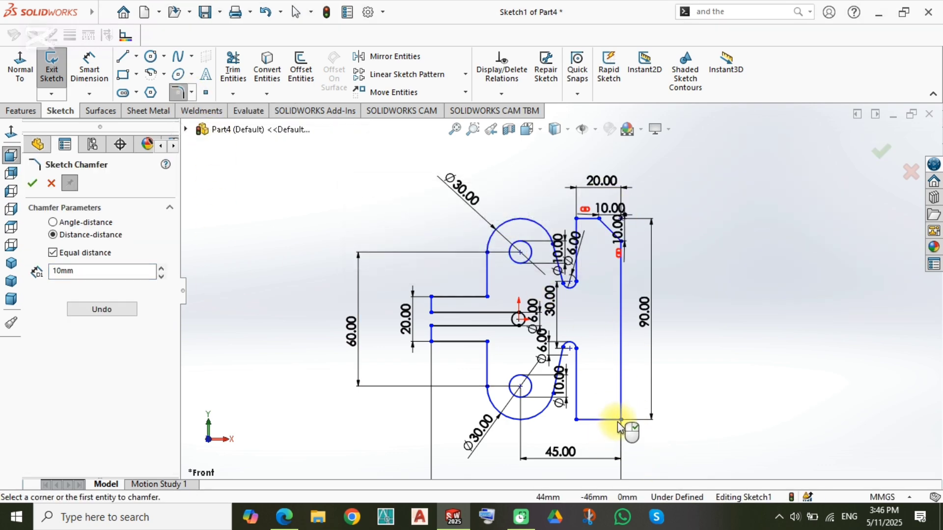
left_click(620, 420)
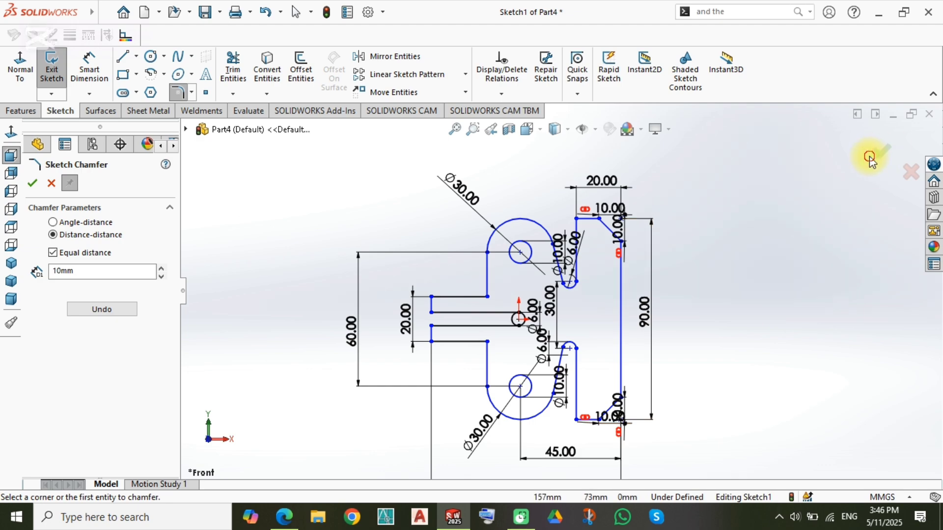
- Trim the inner half of the central 6 mm circle so the slot ends in a rounded arc
scroll(512, 294, "down", 5)
scroll(558, 376, "up", 3)
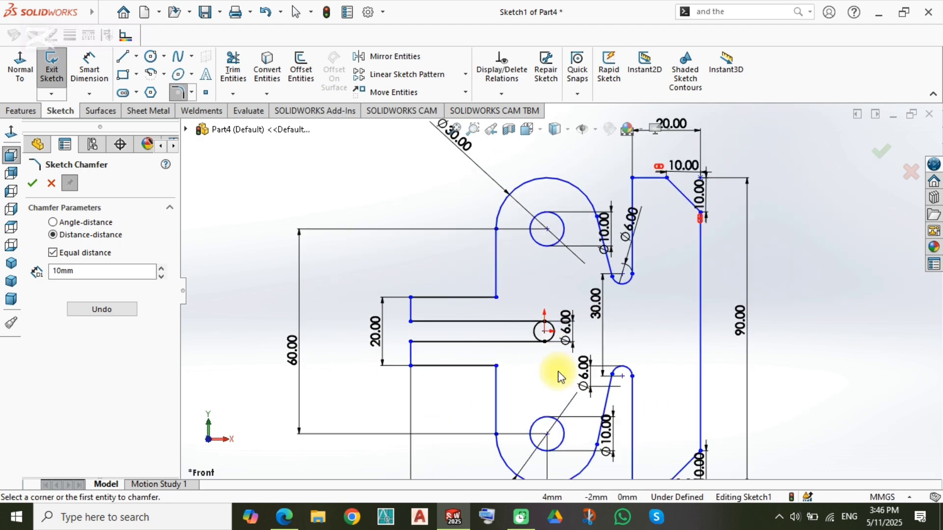
scroll(524, 332, "down", 5)
right_click_drag(366, 155, 329, 199)
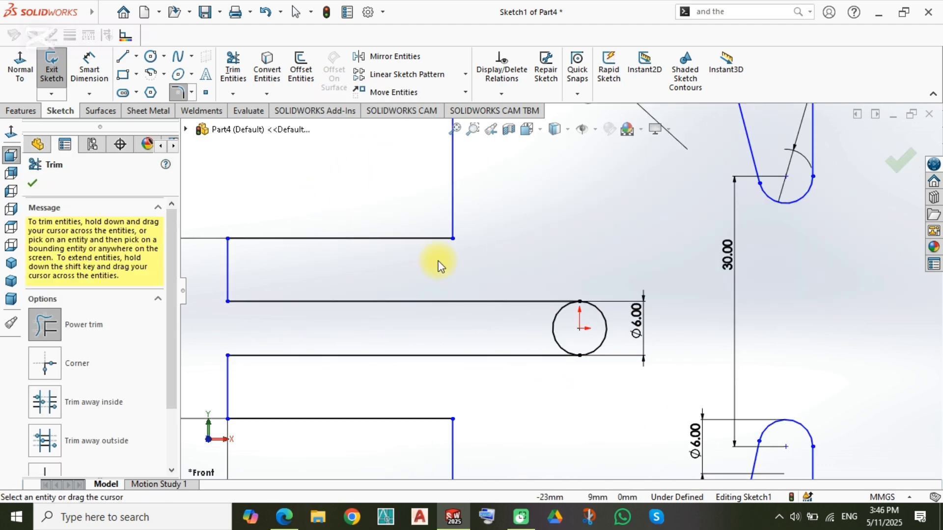
left_click_drag(503, 315, 545, 329)
- Shift the profile horizontally by the outer corner of its upper slotted arm to test which geometry is free
scroll(479, 361, "up", 5)
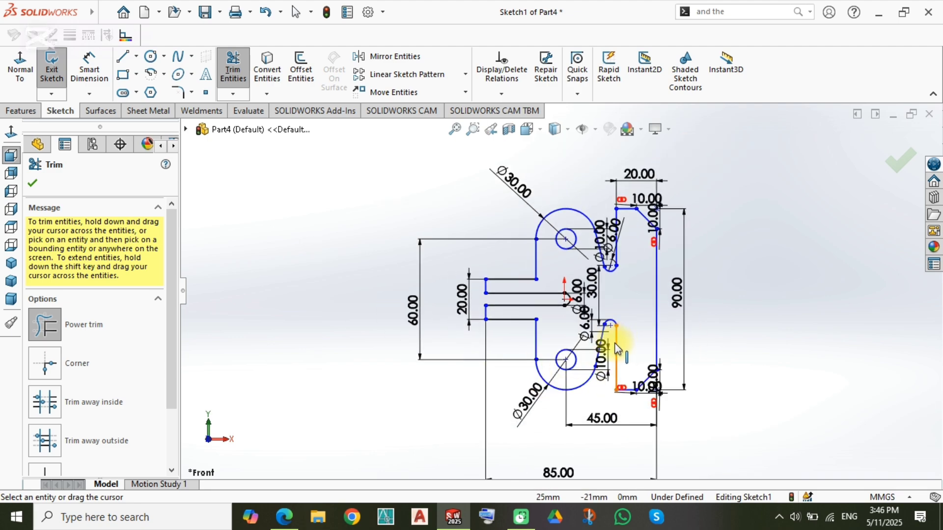
scroll(558, 278, "down", 2)
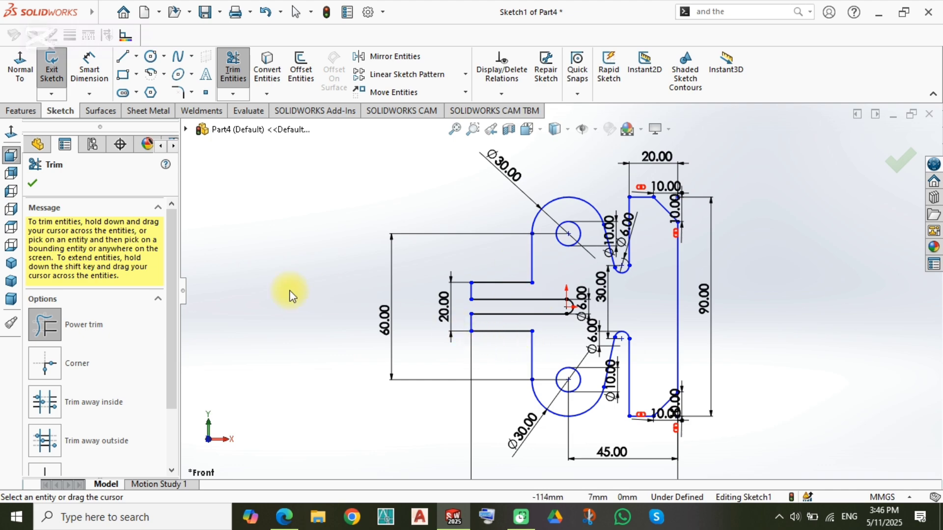
key("Escape")
mouse_move(472, 283)
left_mouse_down()
mouse_move(465, 261)
mouse_move(432, 282)
left_mouse_up()
left_click(271, 290)
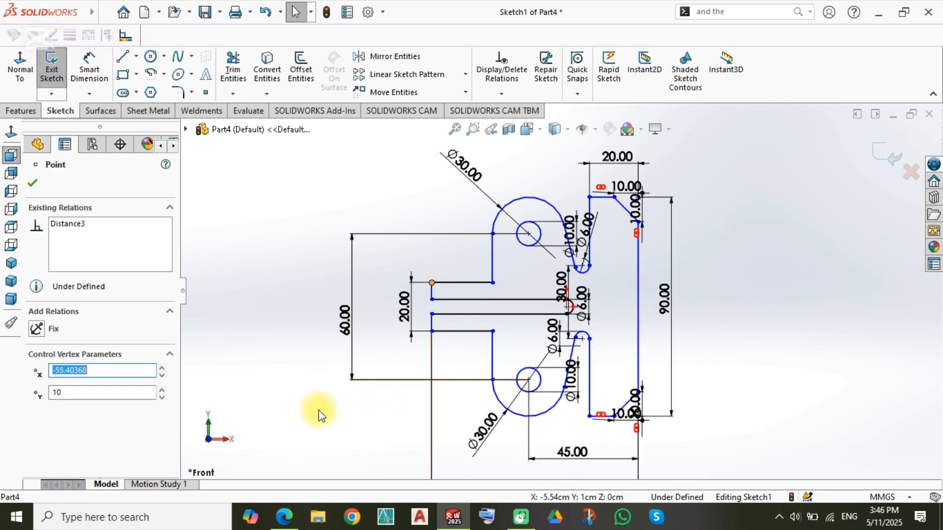
left_click(306, 414)
scroll(574, 310, "down", 3)
scroll(575, 320, "up", 2)
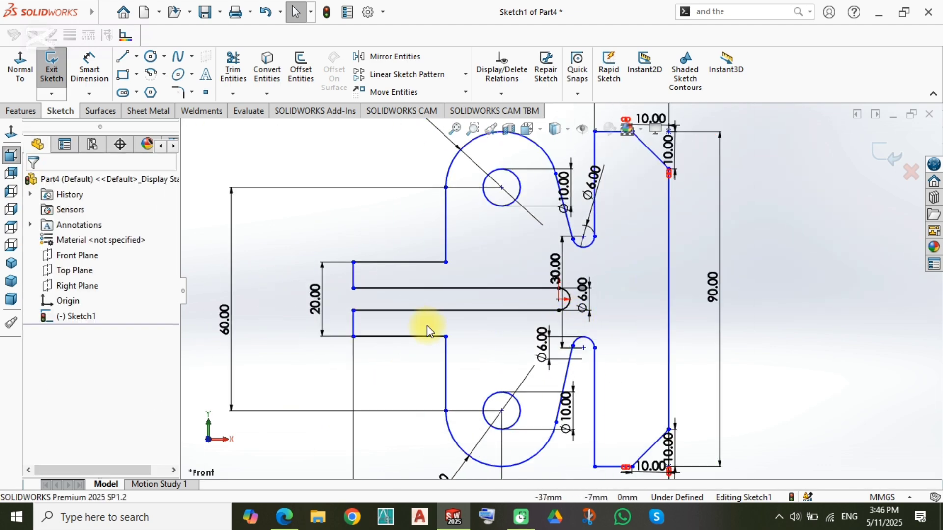
- Add a vertical relation between the origin and the centre of the lower 10 mm hole
left_click(556, 300)
left_click(501, 411, "ctrl")
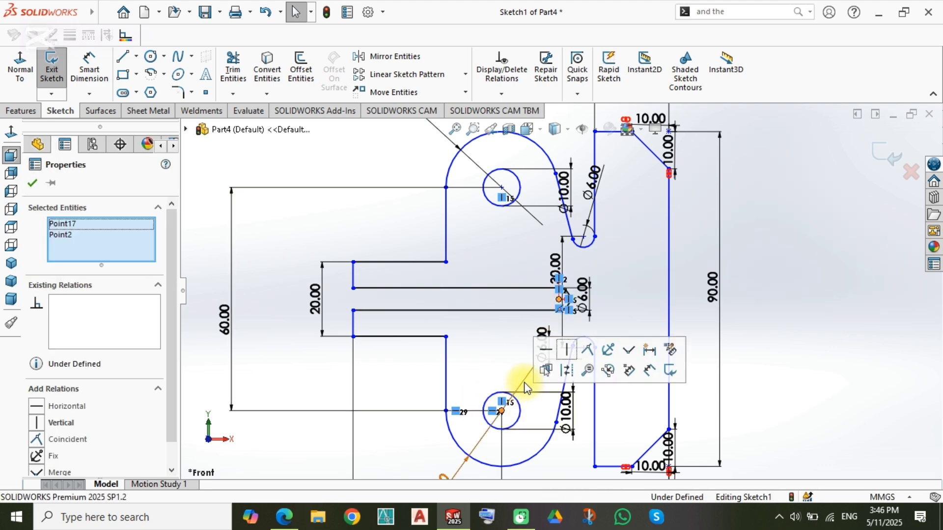
left_click(568, 350)
left_click(484, 350)
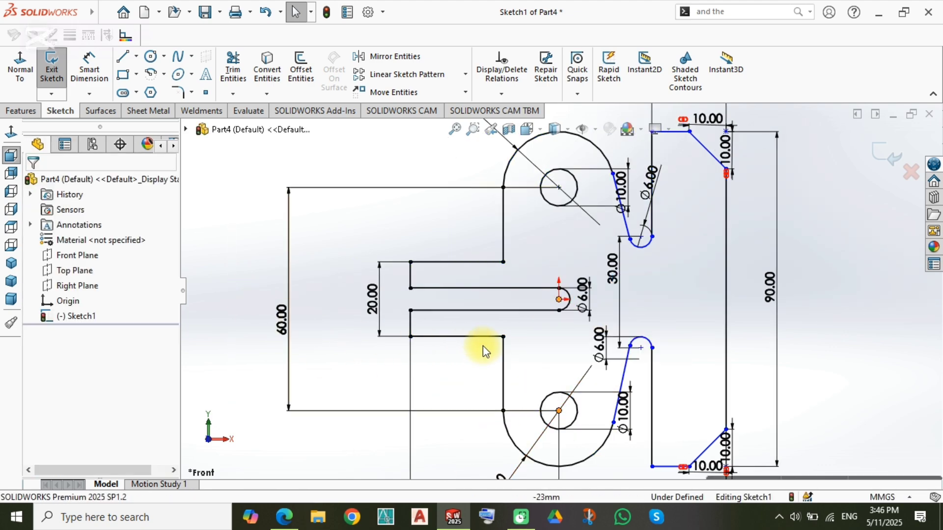
- Create a sheet-metal base flange 3 mm thick from the profile sketch
scroll(486, 350, "up", 3)
scroll(580, 323, "down", 2)
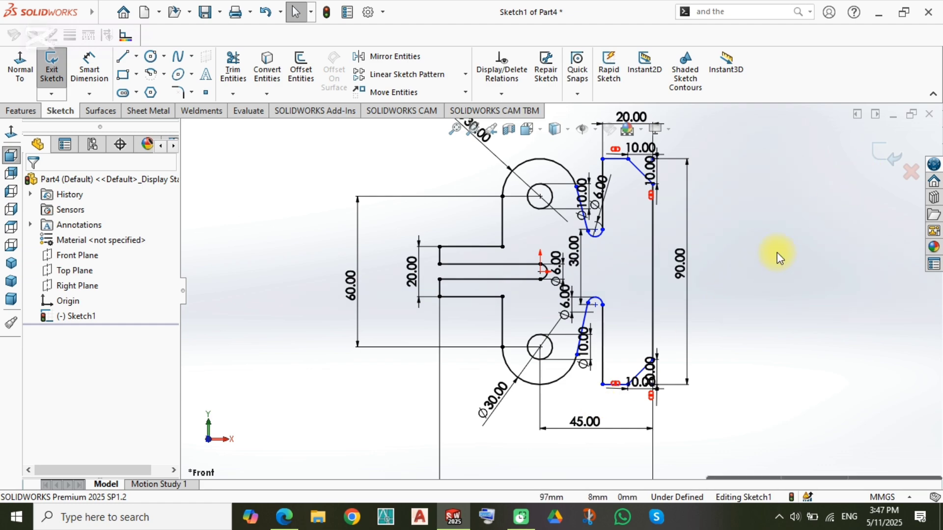
right_click(714, 246)
left_click(234, 199)
left_click(153, 112)
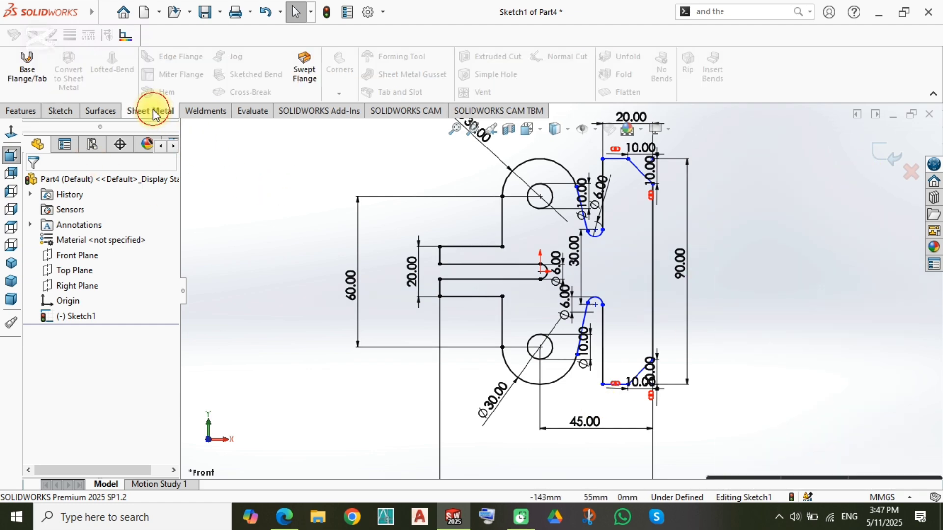
left_click(40, 77)
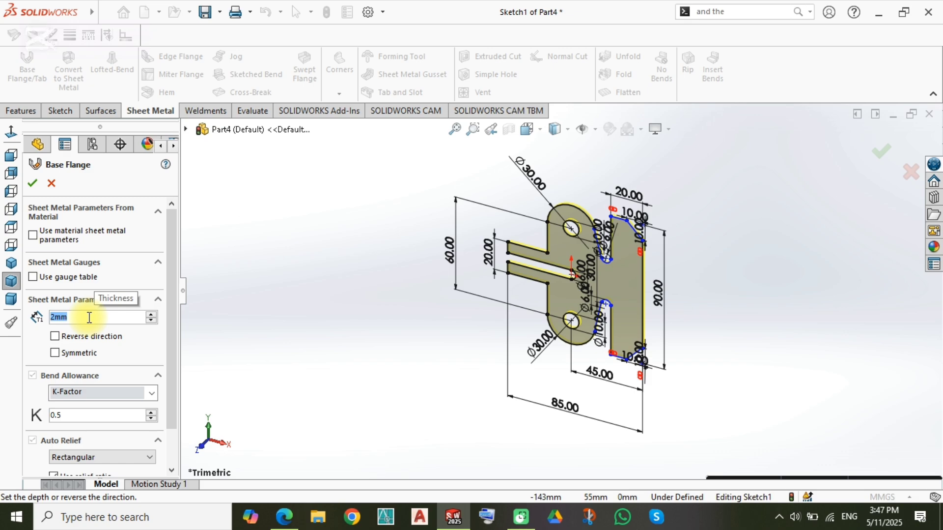
key("Return")
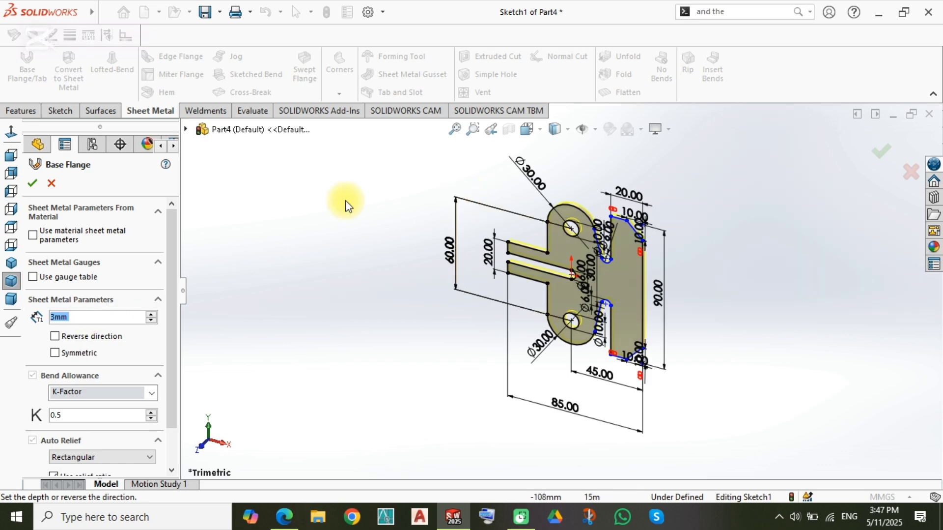
left_click(309, 193)
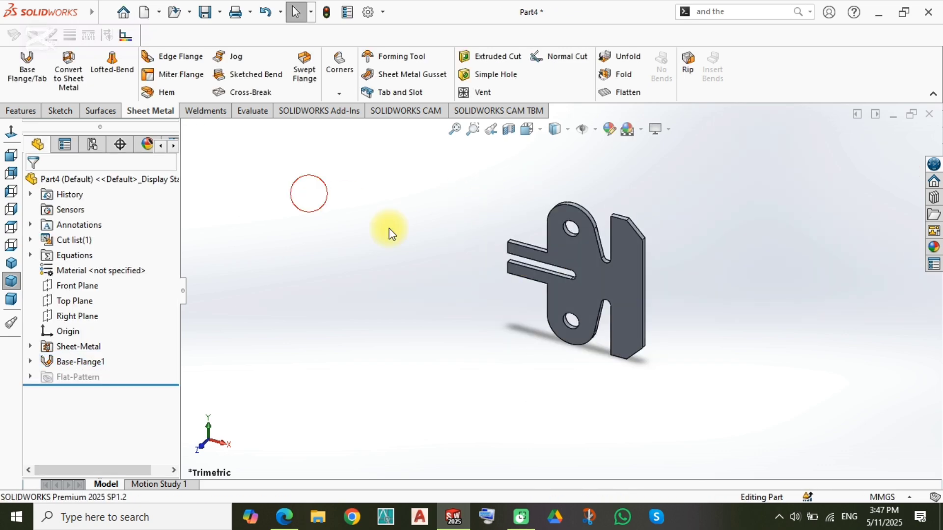
middle_click_drag(390, 231, 611, 232)
scroll(476, 359, "down", 5)
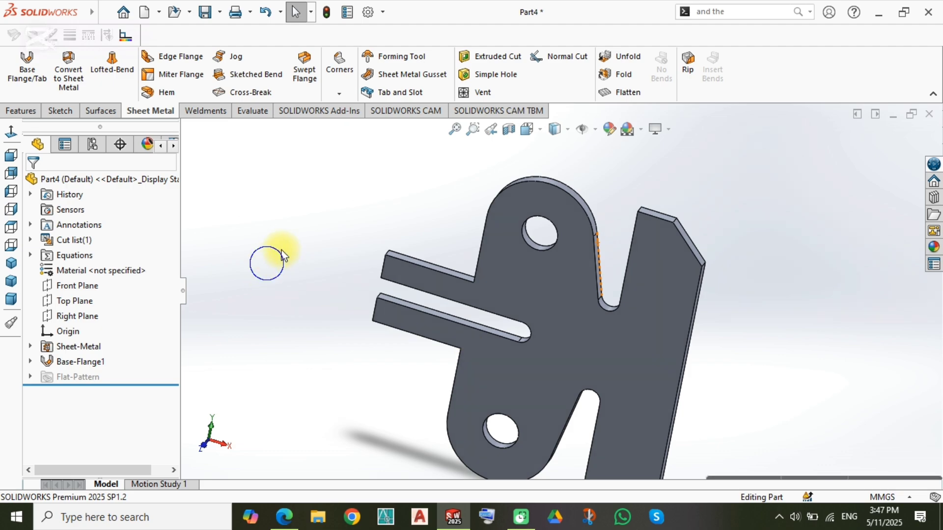
key("ctrl+7")
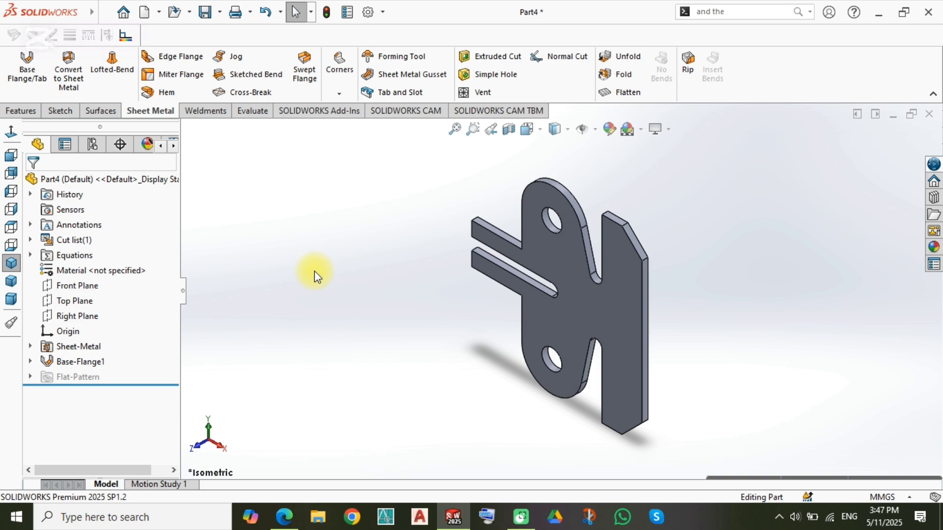
middle_click_drag(311, 273, 511, 439)
scroll(623, 196, "down", 3)
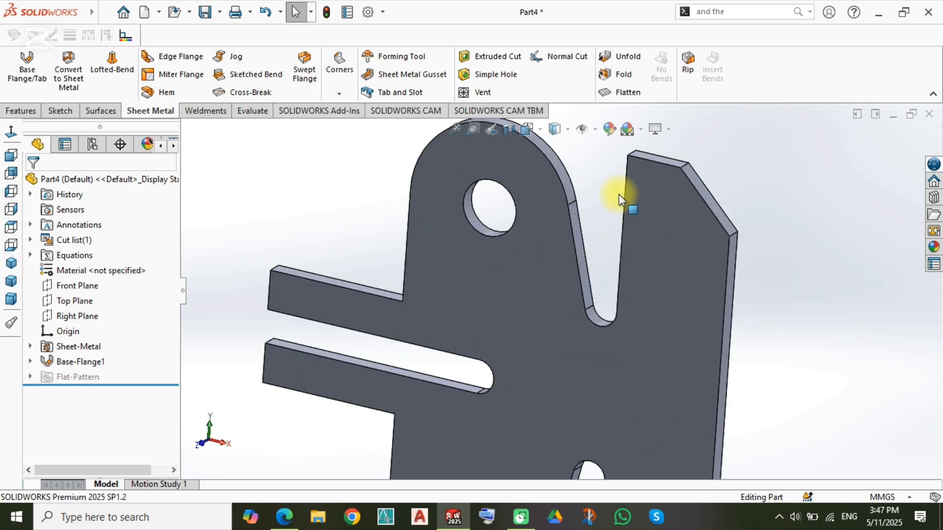
scroll(579, 308, "up", 3)
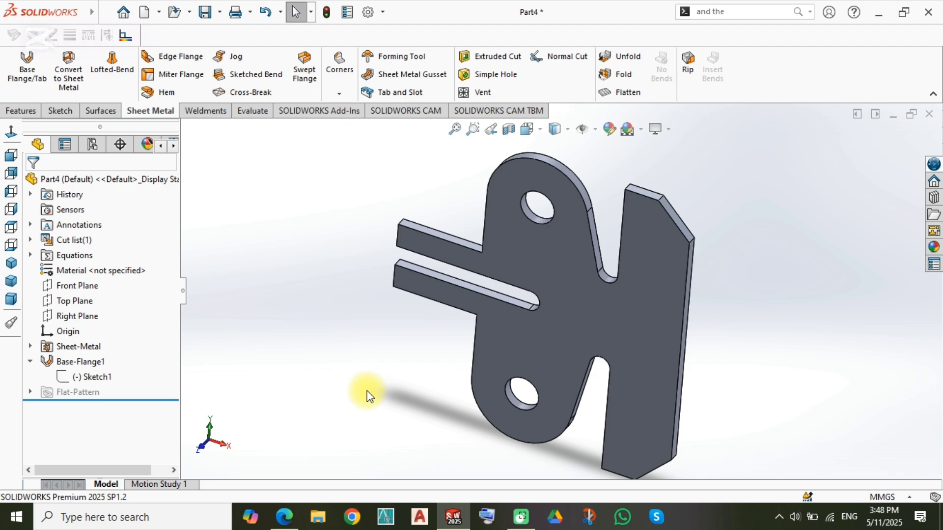
- Start a sketch on the flange's front face and sketch a line about 34 mm long across the upper lug, below its hole
left_click(570, 246)
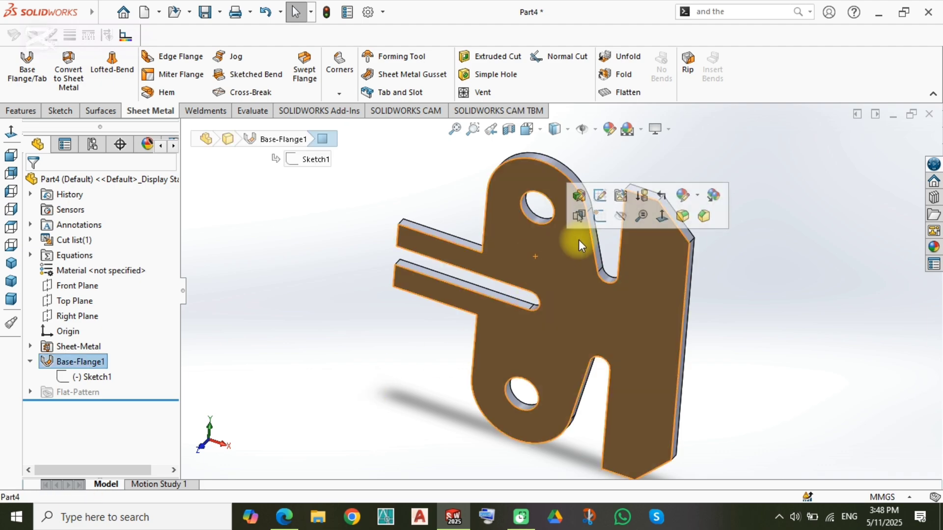
left_click(600, 216)
left_click(19, 78)
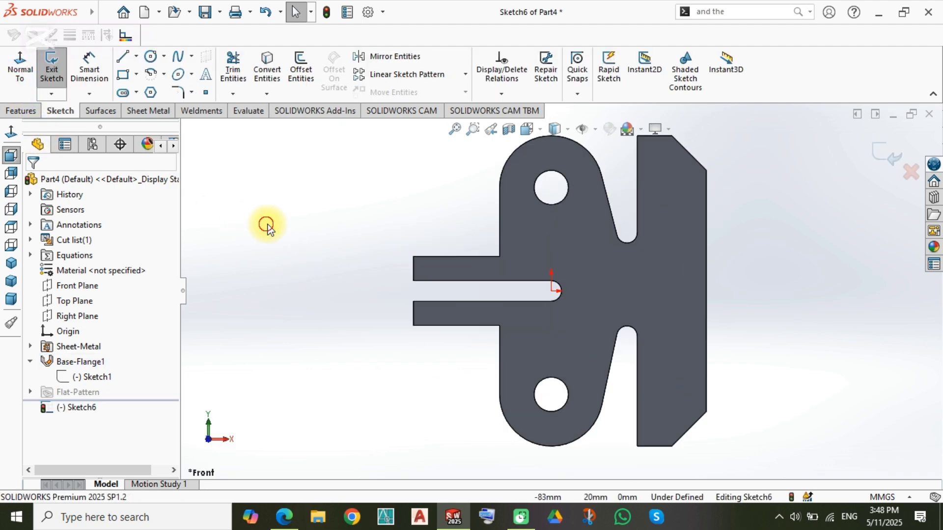
key("l")
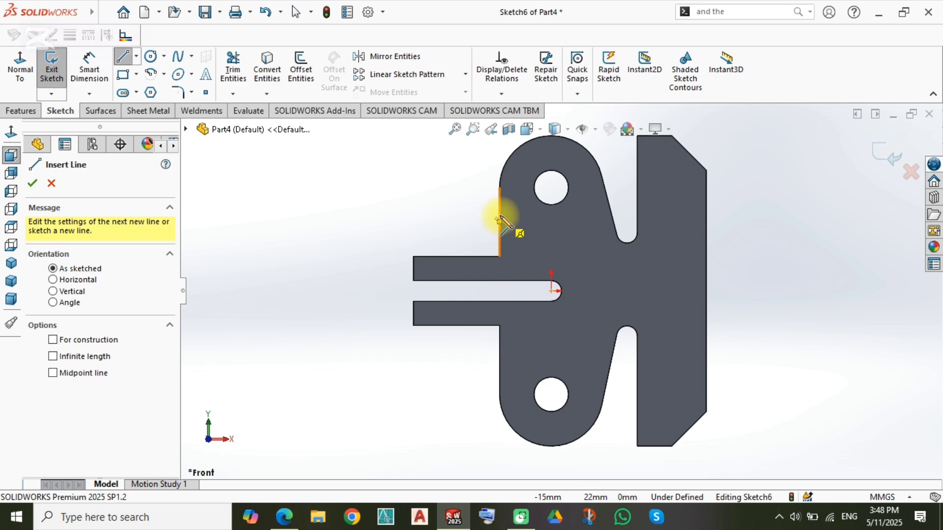
left_click(499, 240)
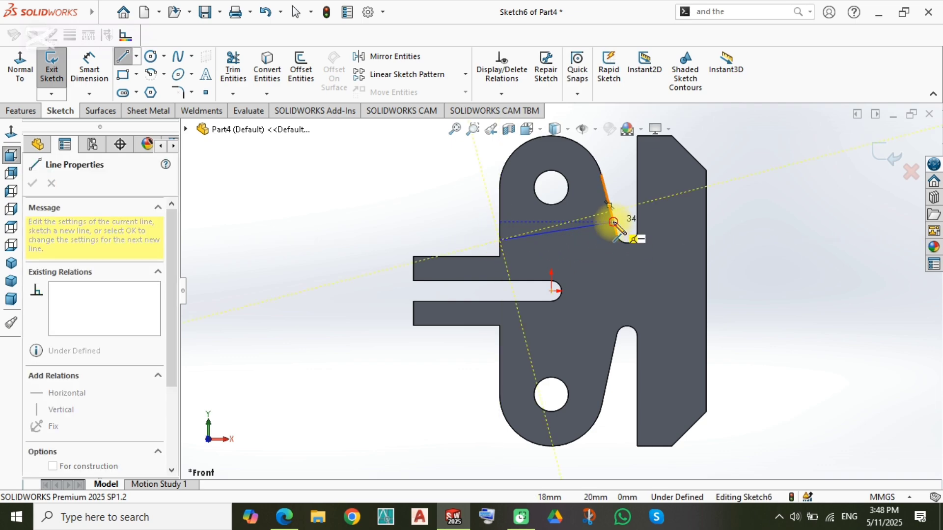
left_click(614, 222)
key("Escape")
- Make the upper lug's line horizontal and move it slightly up toward the hole
left_click(592, 226)
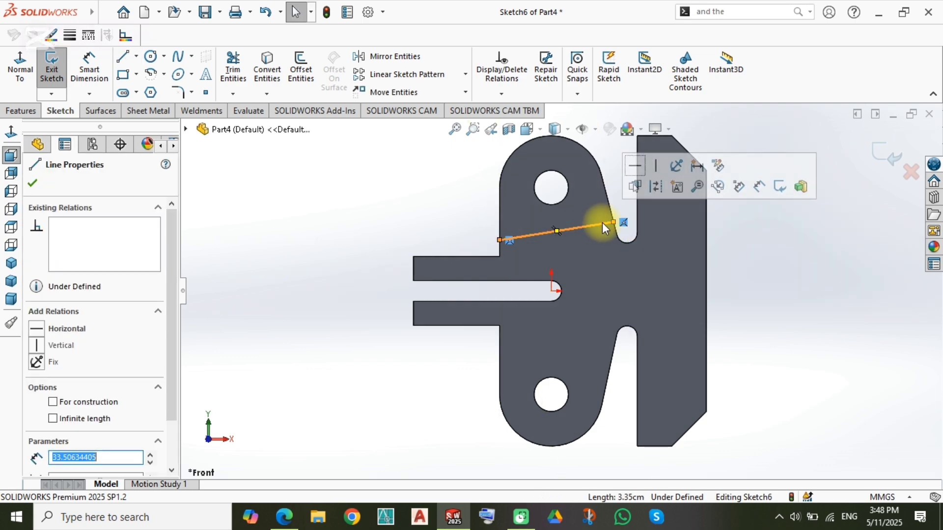
left_click(633, 166)
key("Escape")
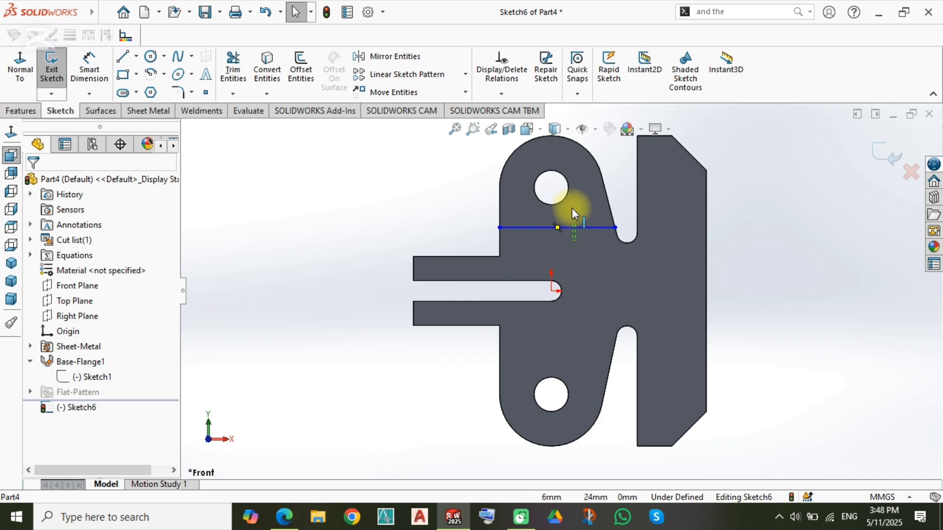
left_click(575, 227)
mouse_move(582, 227)
left_mouse_down()
mouse_move(579, 204)
mouse_move(579, 216)
left_mouse_up()
left_click(443, 199)
- Sketch a line about 32 mm long across the lower lug near its hole and make it horizontal
key("l")
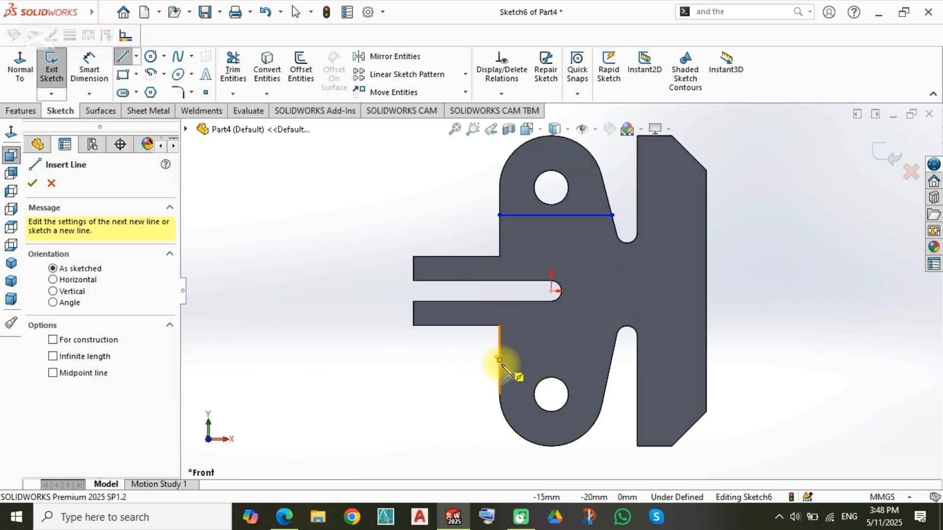
left_click(500, 372)
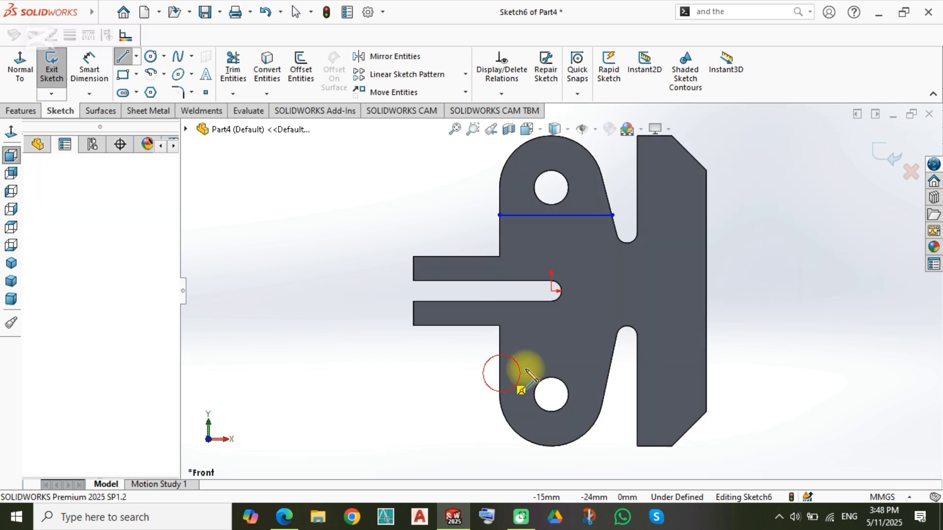
scroll(609, 378, "down", 3)
left_click(597, 368)
key("Escape")
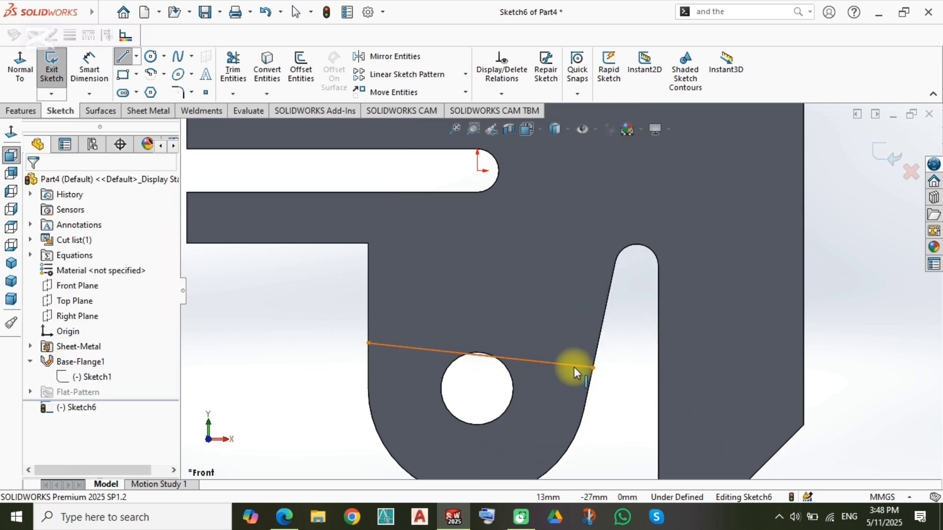
left_click(583, 363)
left_click(613, 308)
left_click(624, 390)
- Dimension the vertical distance between the two horizontal lines and set it to 20 mm
right_click_drag(624, 391, 646, 272)
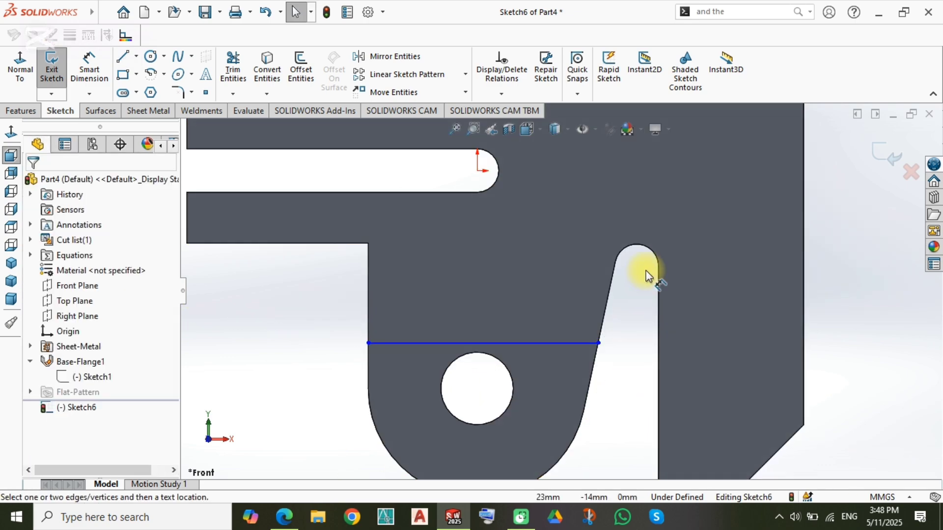
left_click(562, 343)
scroll(392, 238, "up", 5)
scroll(488, 228, "down", 1)
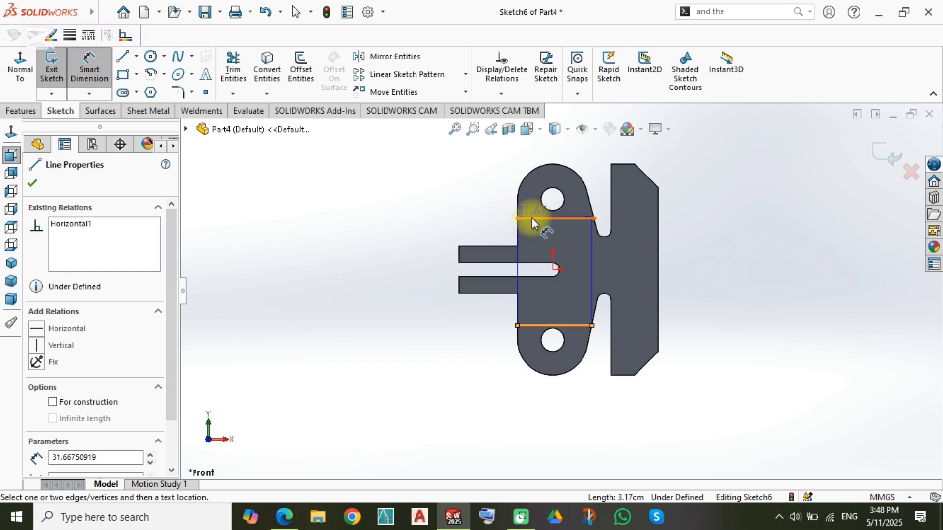
left_click(537, 219)
left_click(424, 284)
type("20")
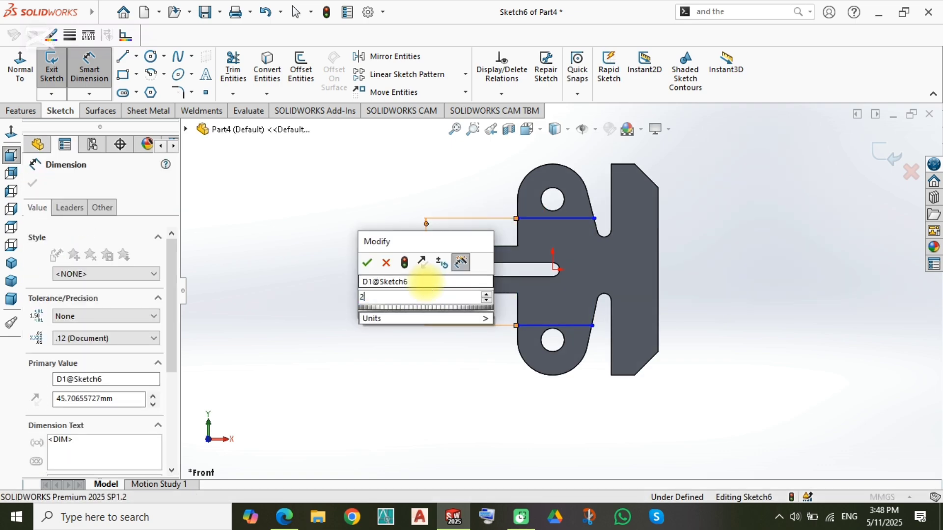
key("Return")
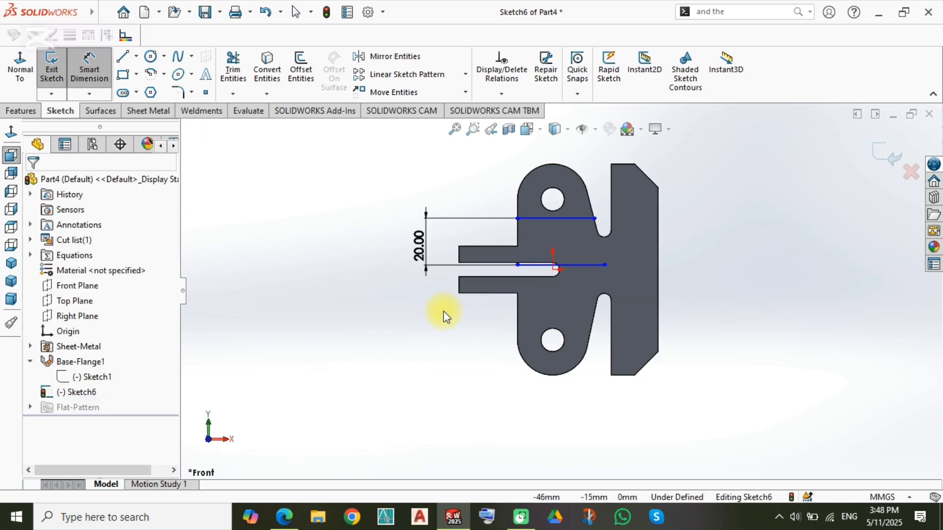
left_click(536, 265)
key("Escape")
scroll(523, 273, "down", 4)
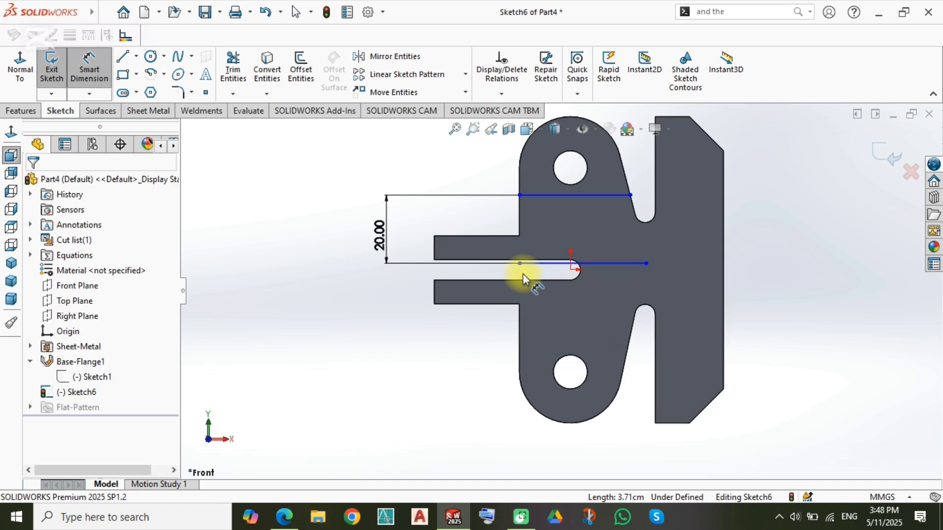
- Move the two horizontal lines down past the central slot and set the vertical distance between them to 30 mm
key("Escape")
left_click_drag(522, 261, 522, 328)
left_click(434, 406)
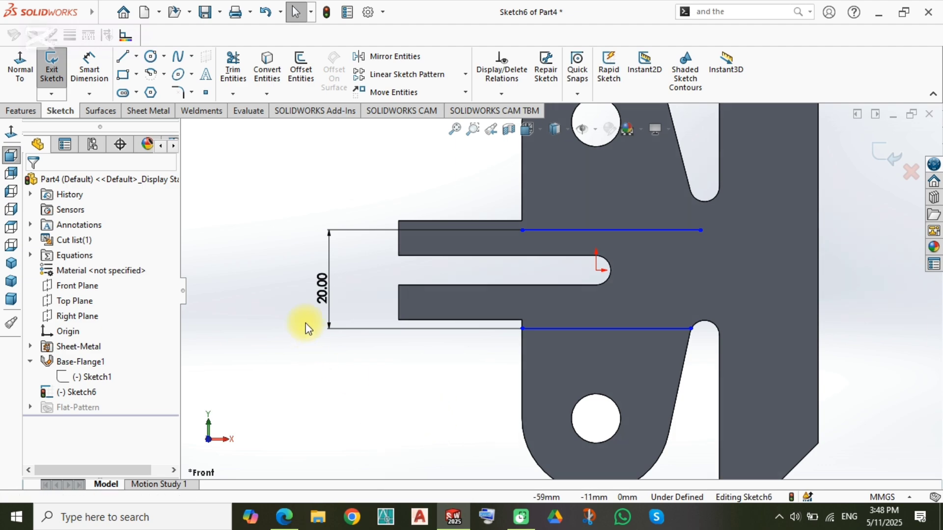
double_click(329, 280)
type("20")
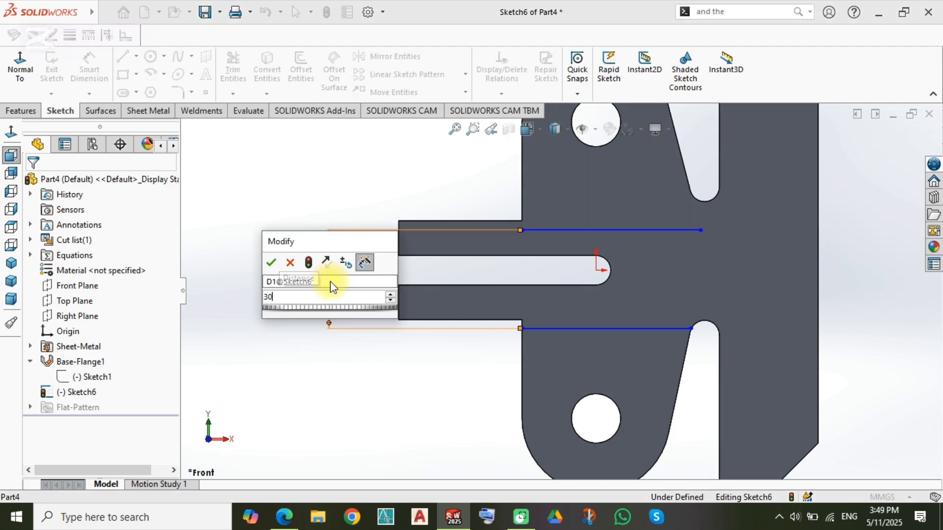
left_click(427, 358)
left_click(440, 410)
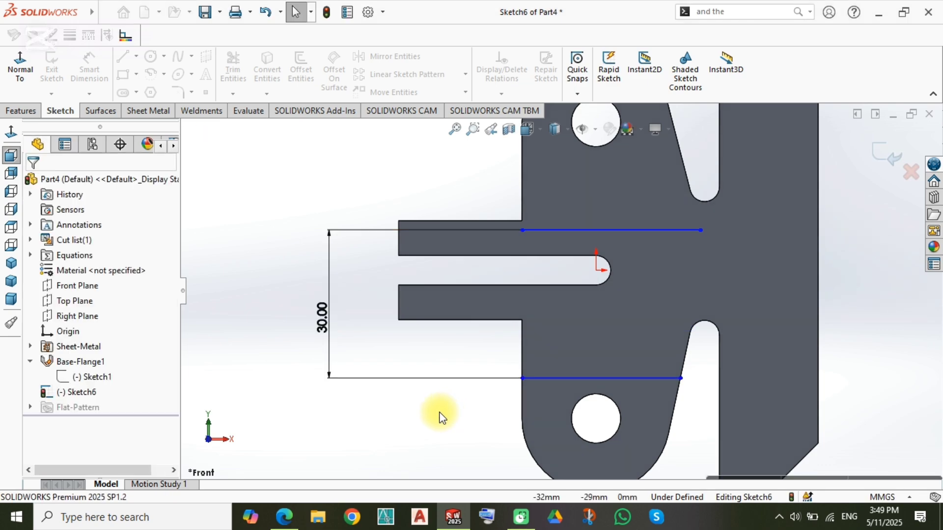
- Snap the lower line's inner endpoint onto the start of the lower relief arc, and delete the endpoint's Coincident4 relation
left_click_drag(681, 378, 690, 337)
scroll(674, 312, "down", 2)
scroll(632, 257, "up", 2)
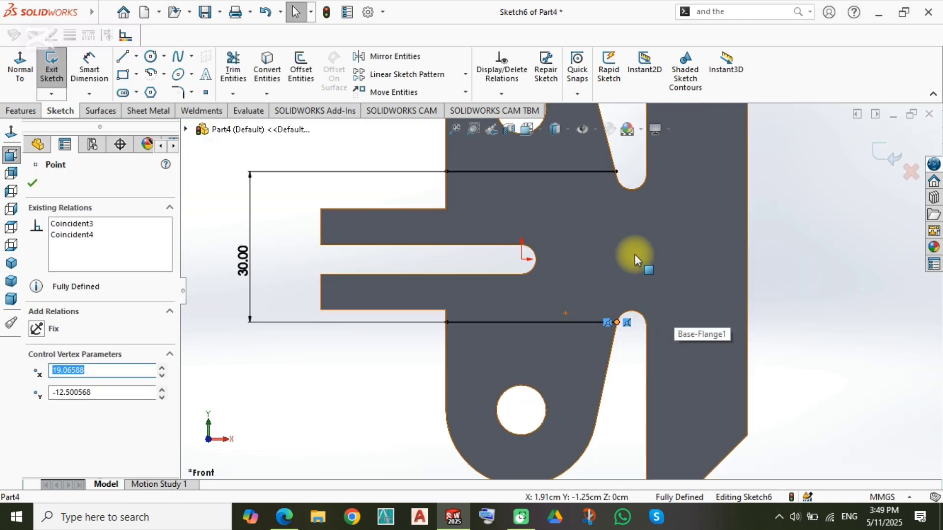
left_click(89, 235)
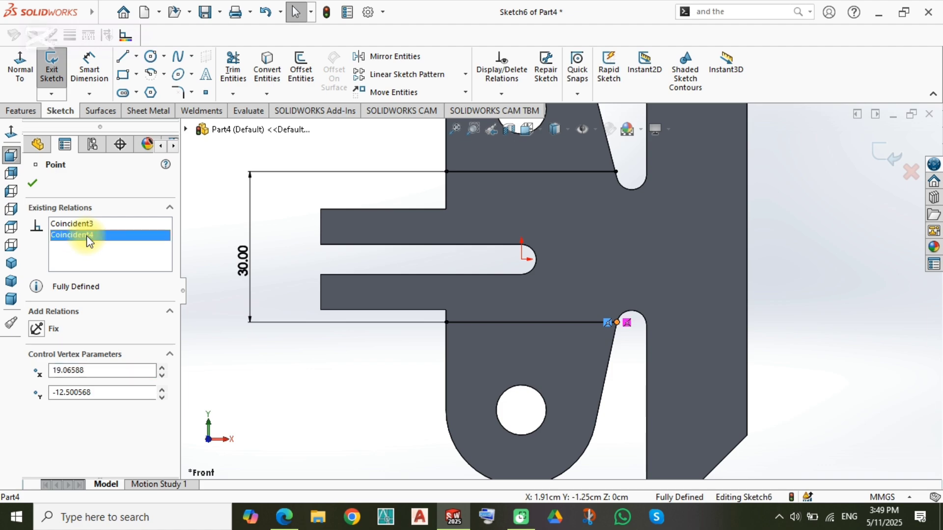
key("Delete")
left_click(252, 368)
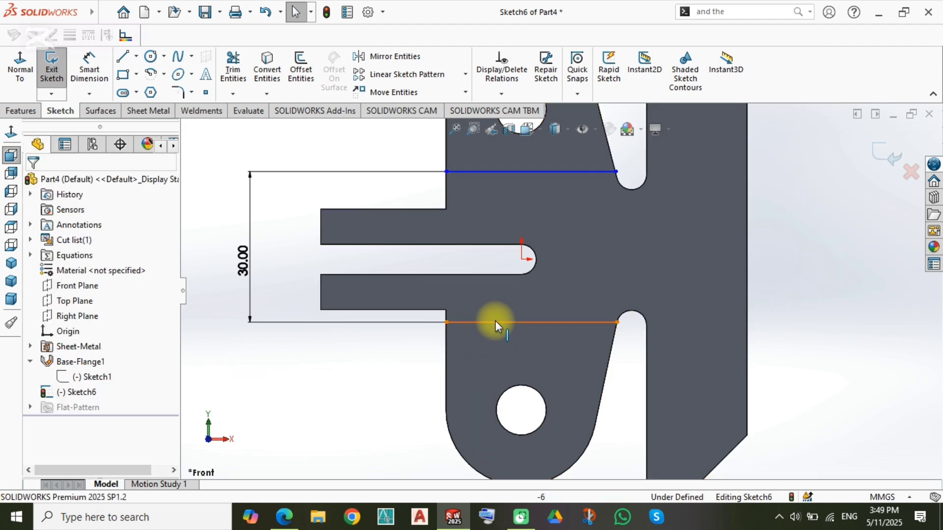
- Move the lower line down slightly, dimension it 15 mm from the origin, and exit the sketch
left_click(497, 320)
left_click_drag(497, 320, 500, 346)
left_click(371, 412)
right_click_drag(370, 414, 390, 347)
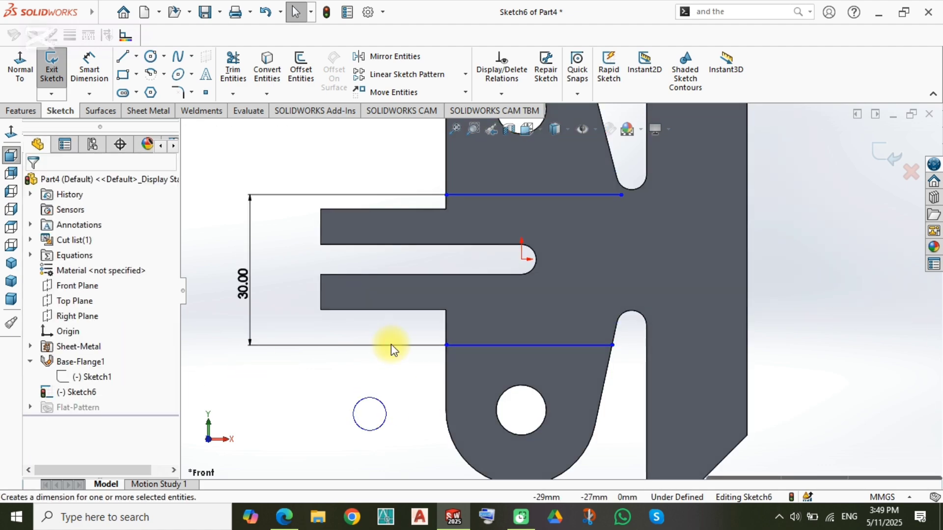
left_click(465, 346)
left_click(521, 259)
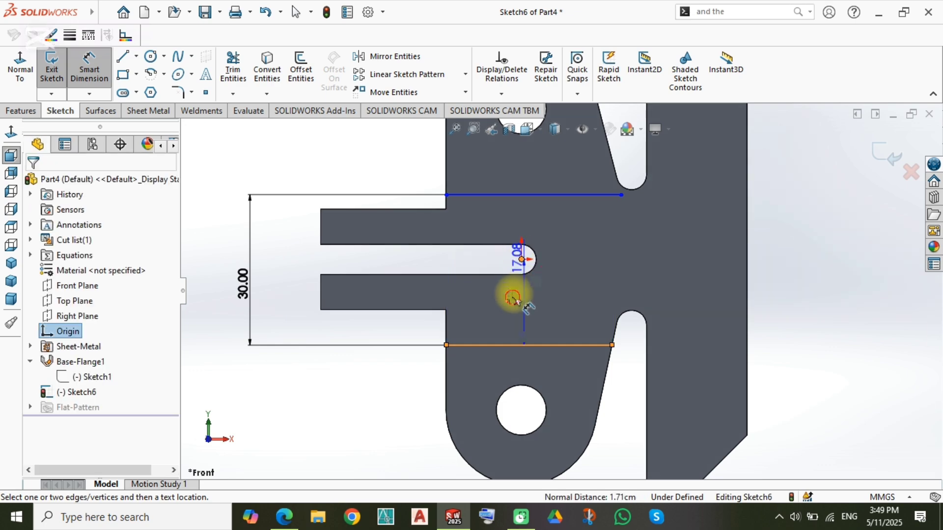
left_click(509, 299)
type("15")
key("Return")
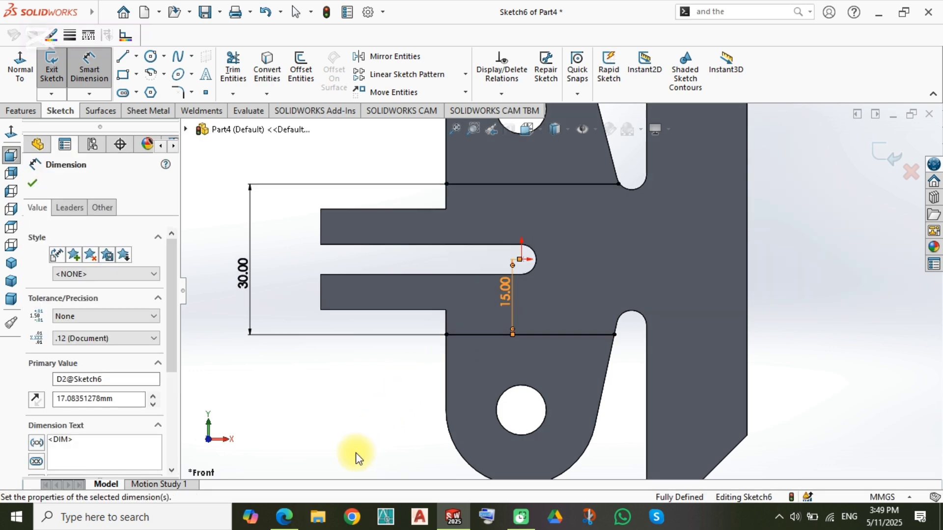
key("f")
left_click(893, 160)
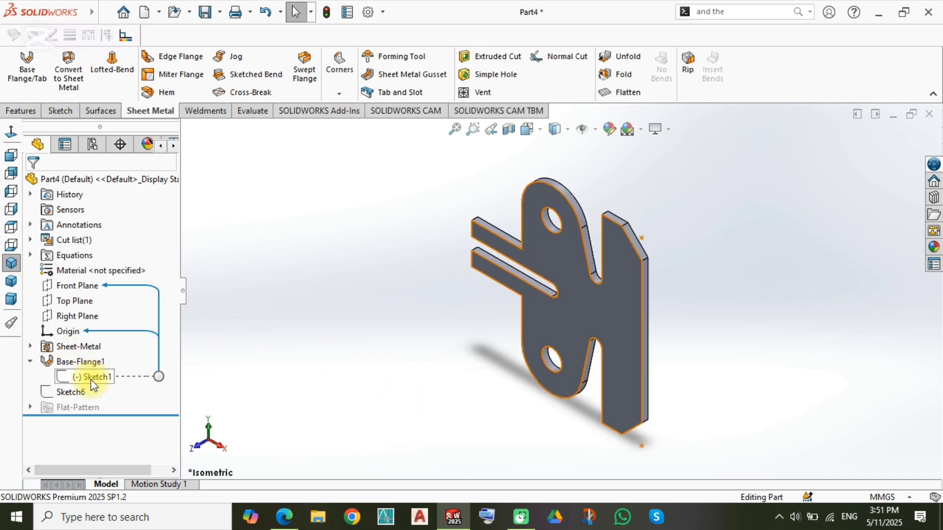
- Reopen Sketch6 for editing and delete the lower lug's bend line together with its dimensions
left_click(93, 390)
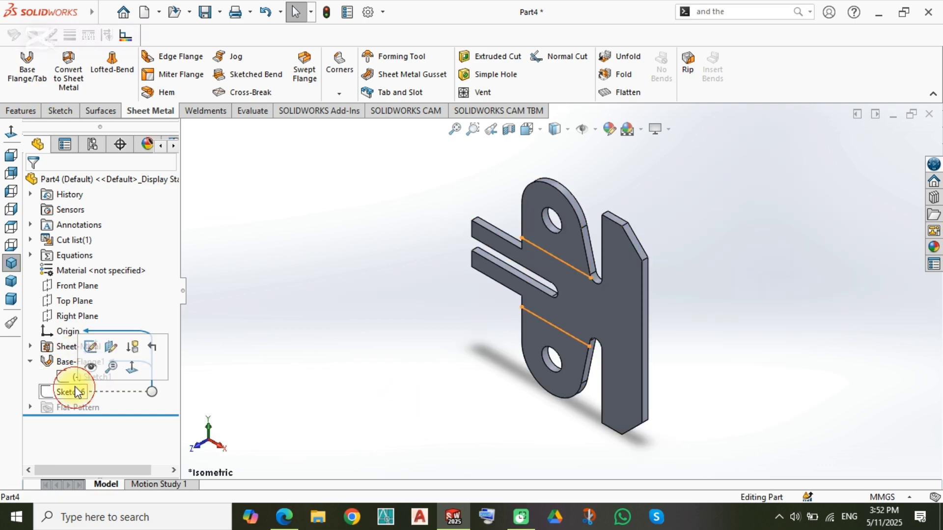
left_click(94, 351)
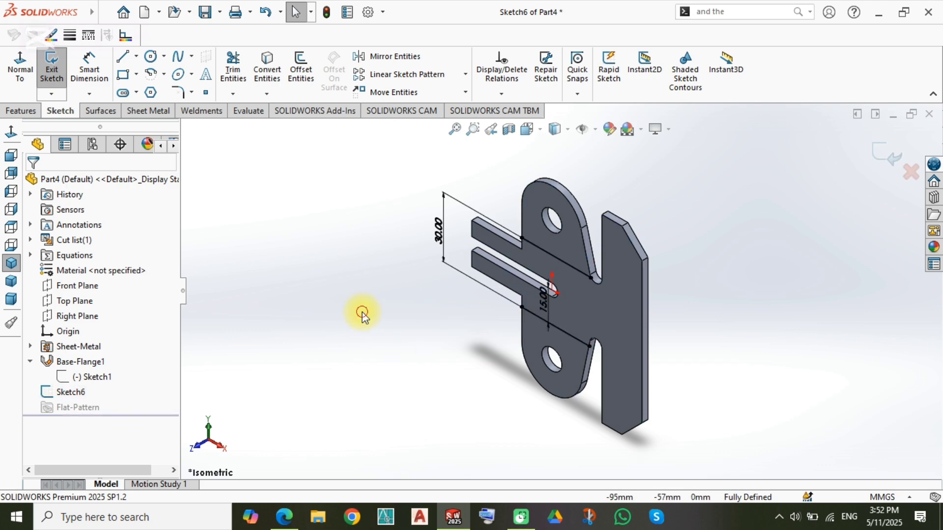
left_click(12, 131)
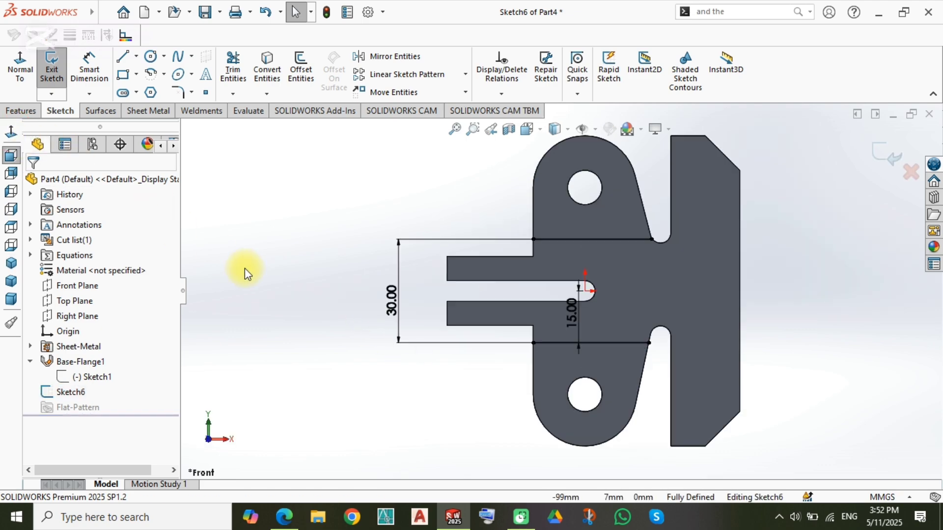
left_click(615, 343)
key("Delete")
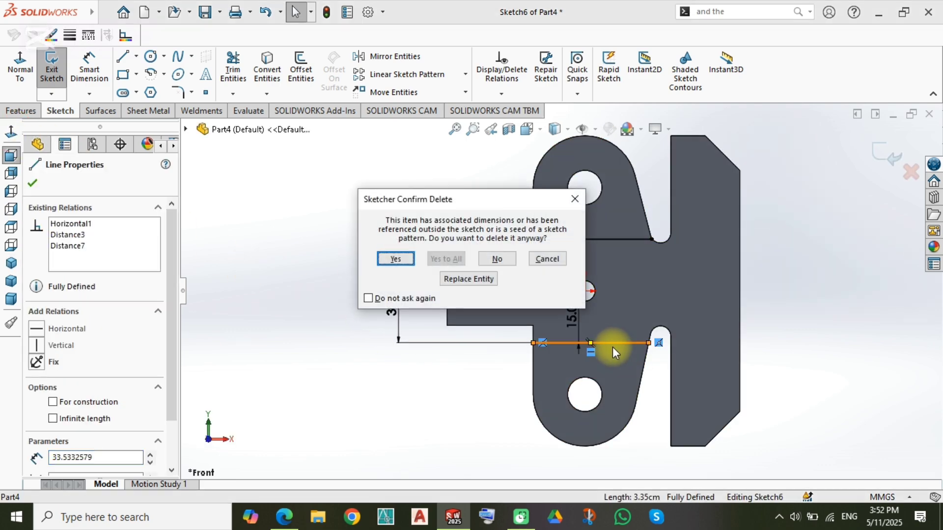
left_click(391, 258)
- Dimension the remaining upper line 15 mm from the origin and exit the sketch
right_click_drag(349, 336, 349, 299)
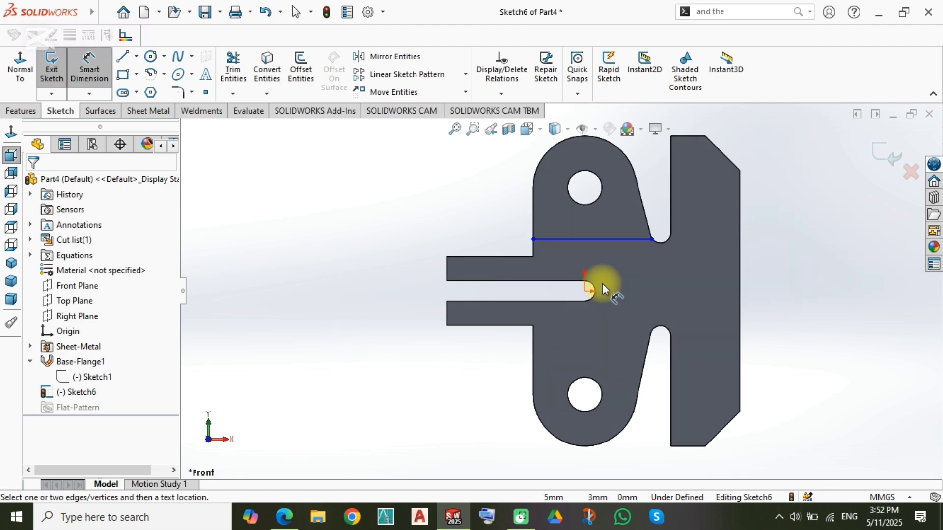
left_click(577, 239)
left_click(585, 291)
left_click(388, 273)
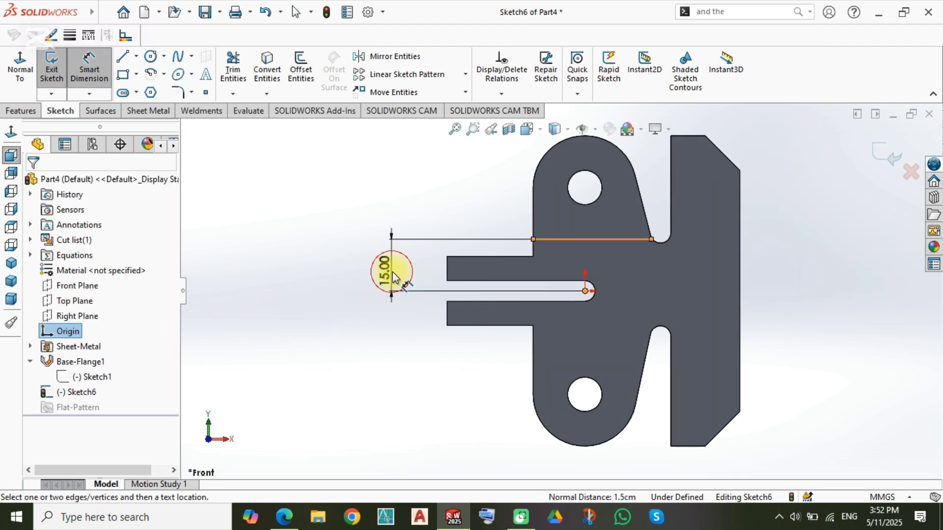
key("Return")
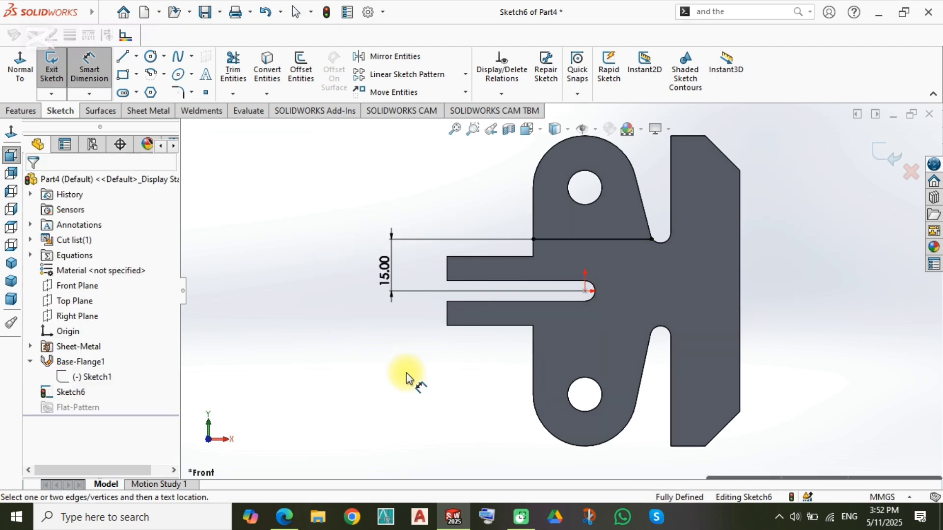
mouse_move(413, 381)
middle_mouse_down()
mouse_move(469, 334)
mouse_move(497, 338)
middle_mouse_up()
scroll(607, 256, "down", 4)
scroll(590, 324, "up", 5)
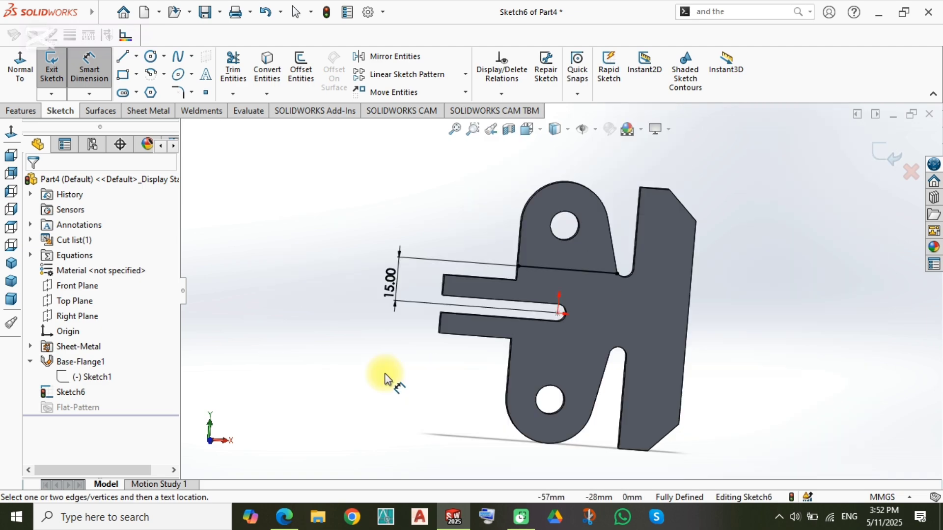
key("Escape")
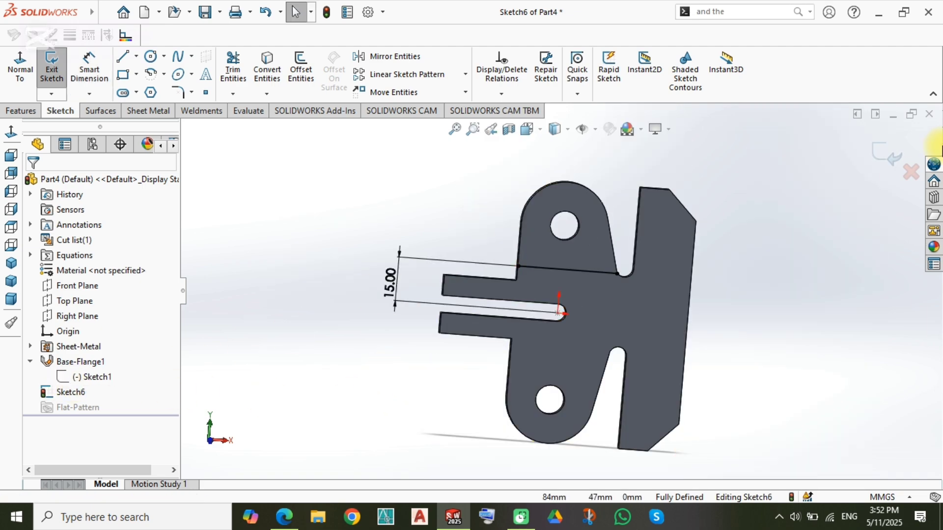
left_click(878, 149)
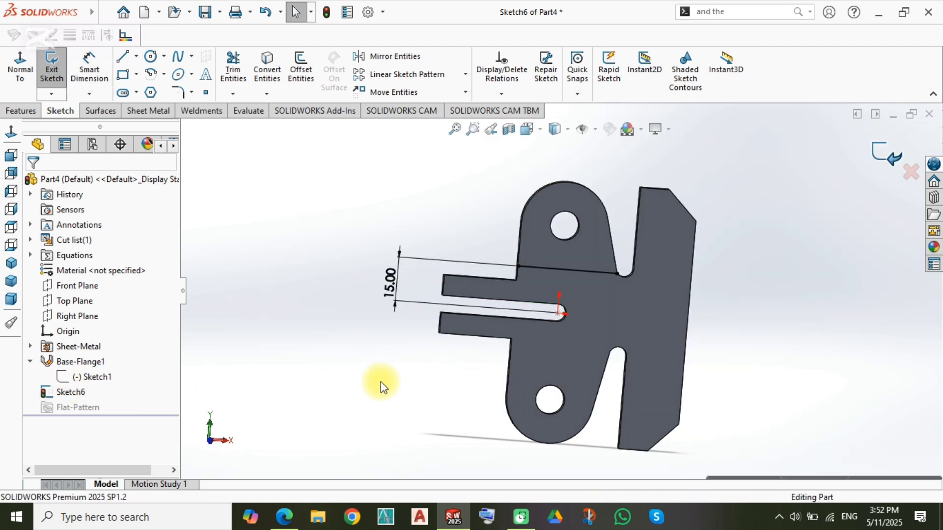
- Edit the base flange's Sketch1, dimension the upper relief arc's center 15 mm vertically from the origin, and exit the sketch
left_click(77, 377)
left_click(94, 339)
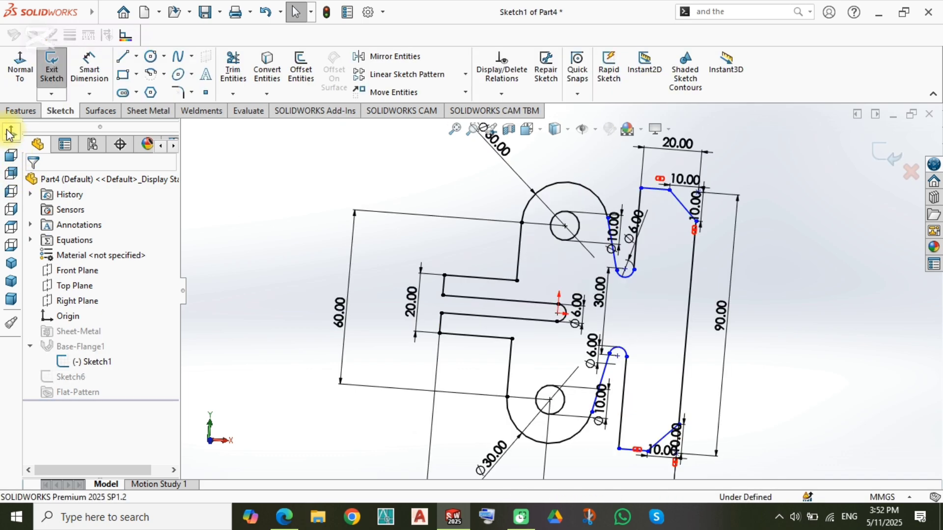
scroll(632, 238, "down", 5)
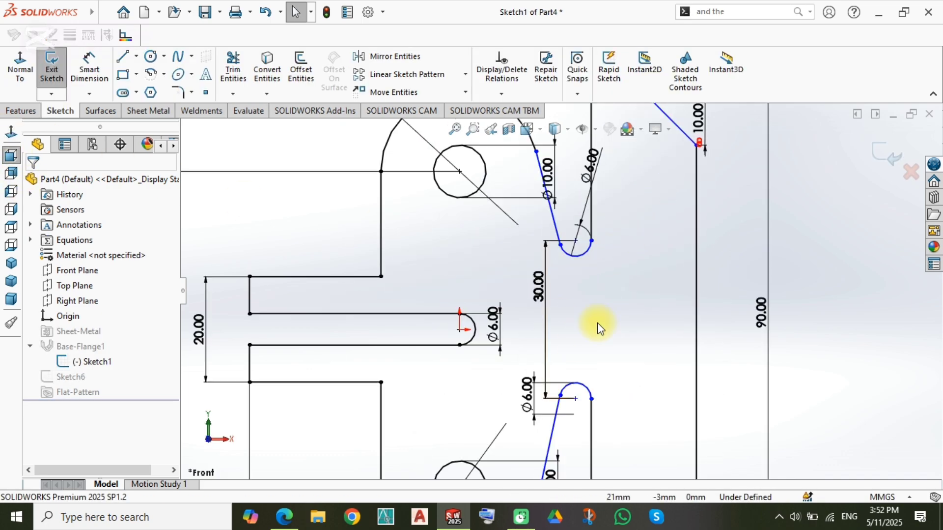
right_click_drag(801, 312, 807, 244)
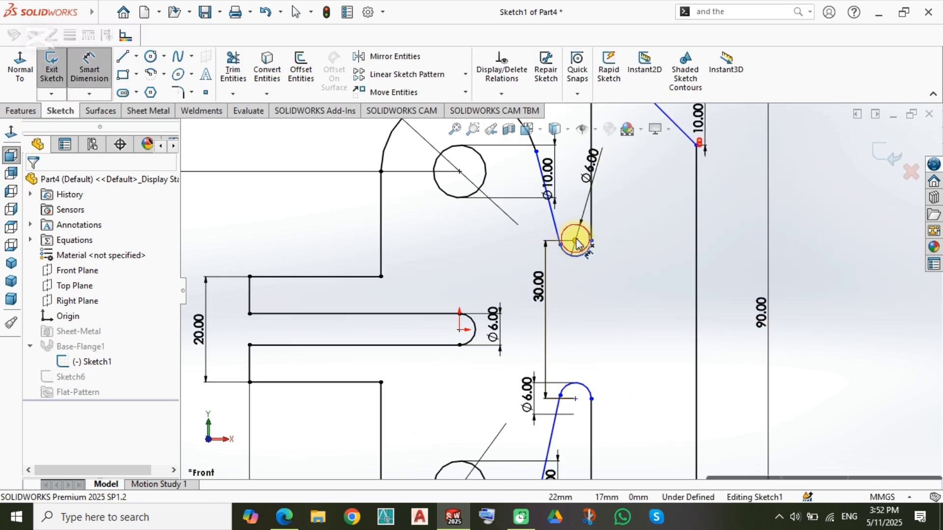
left_click(575, 240)
left_click(459, 329)
left_click(615, 301)
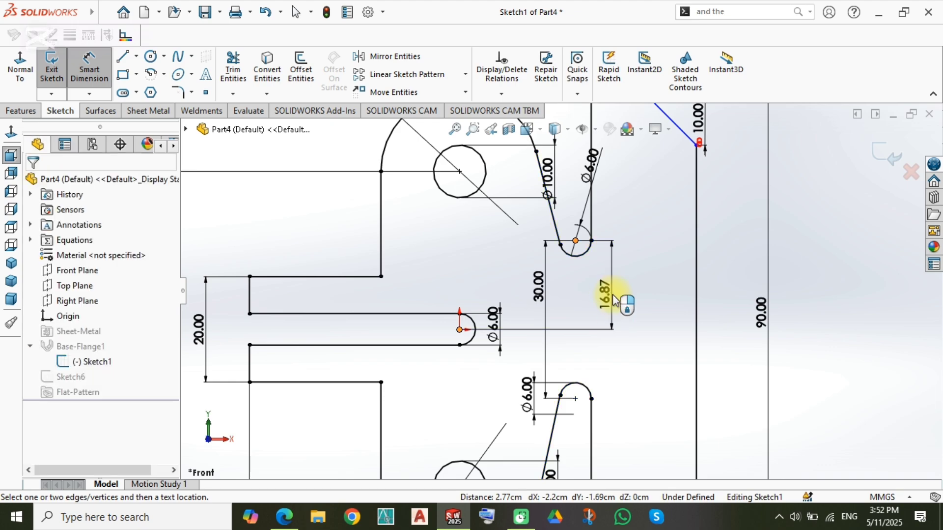
type("15")
key("Return")
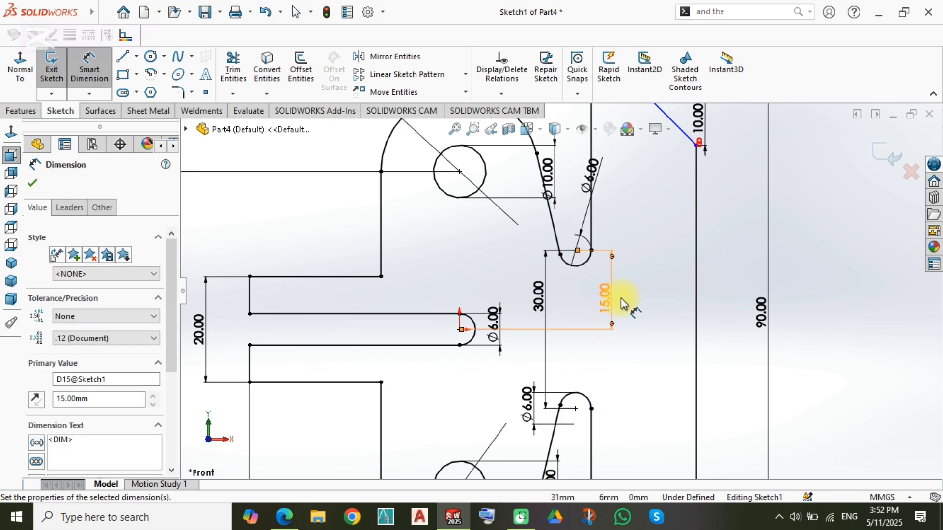
left_click(910, 266)
left_click(880, 154)
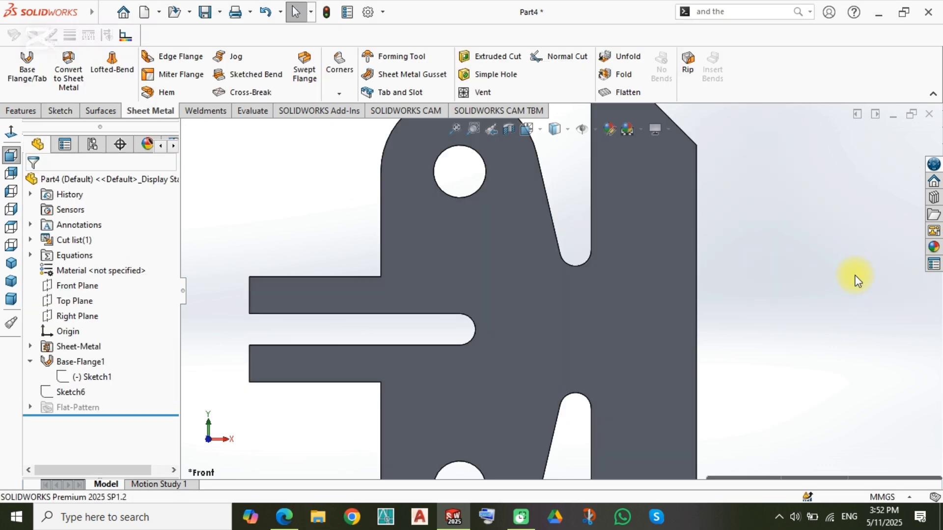
- Show Sketch6 with the upper lug's bend line and open it for editing
left_click(69, 392)
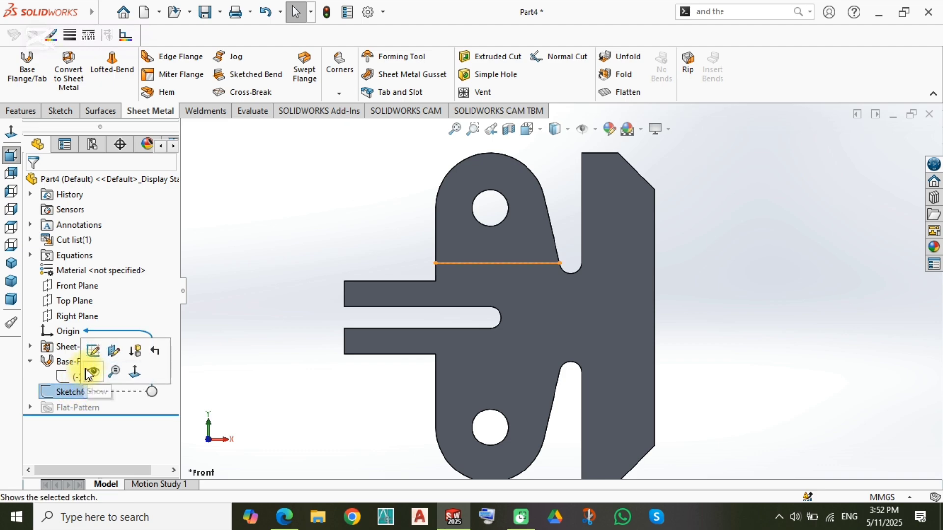
left_click(92, 373)
left_click(492, 285)
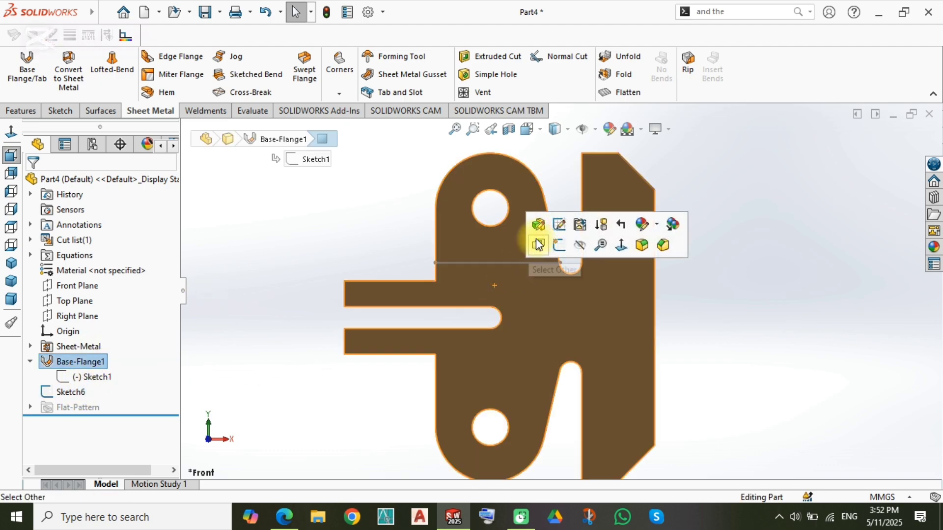
left_click(456, 262)
left_click(497, 199)
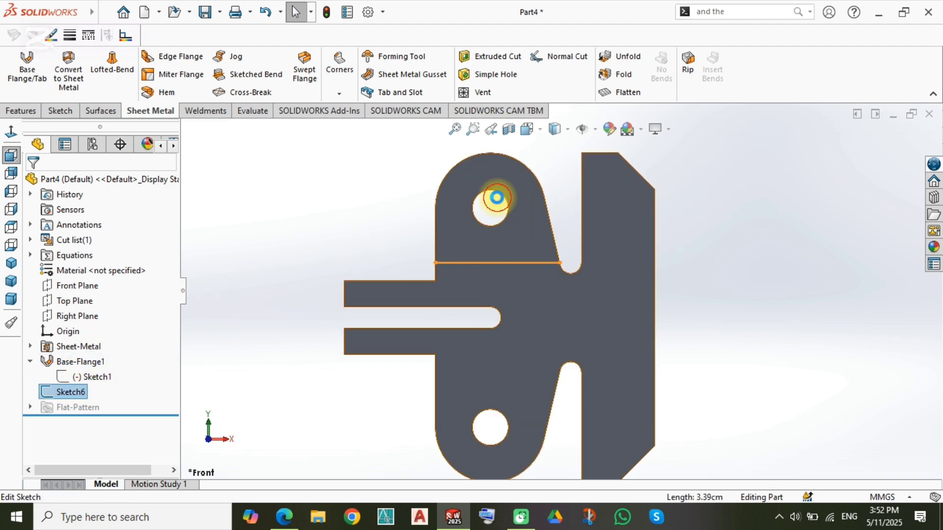
- Start a Sketched Bend from the line, fixing the flange face on the central body side and using a custom 3 mm radius
mouse_move(337, 246)
middle_mouse_down()
mouse_move(435, 173)
mouse_move(379, 168)
middle_mouse_up()
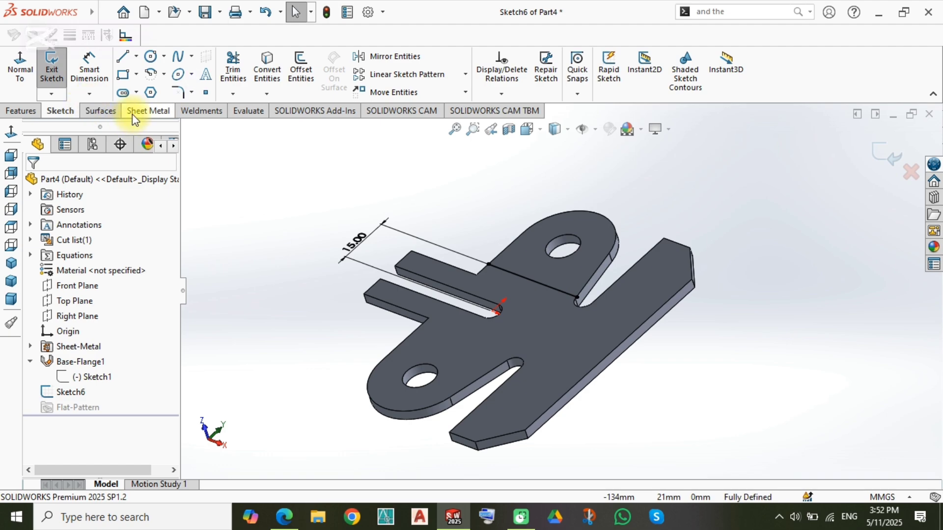
left_click(149, 110)
left_click(240, 74)
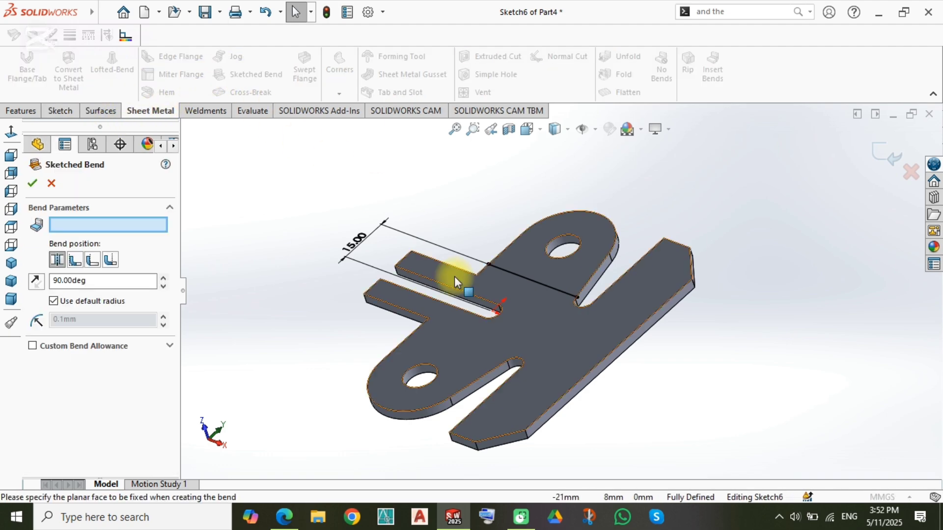
left_click(509, 303)
middle_click_drag(510, 307, 472, 297)
scroll(402, 352, "down", 5)
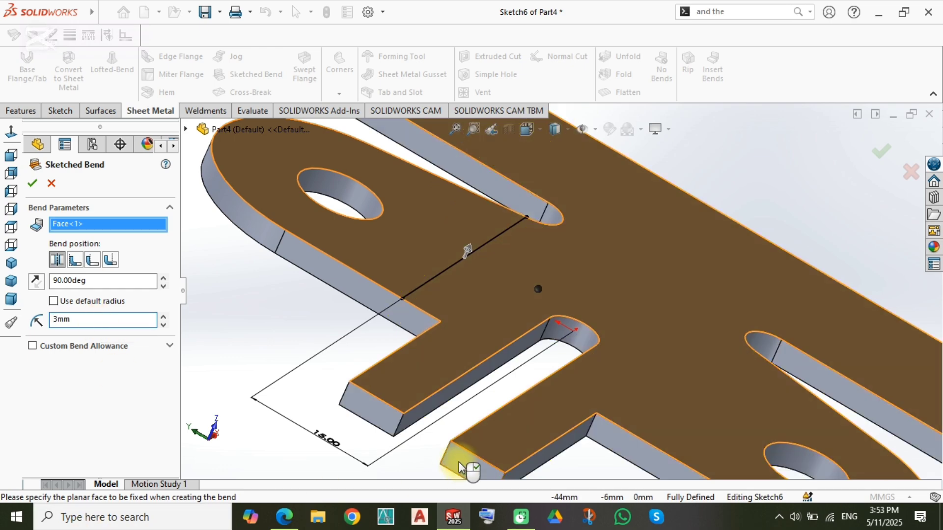
scroll(512, 290, "up", 4)
scroll(512, 290, "down", 3)
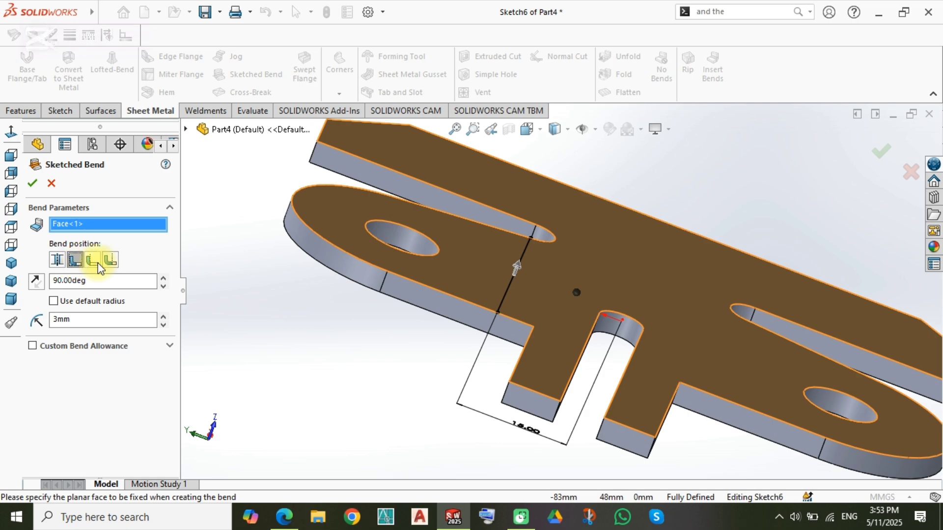
- Compare the Material Outside and Bend Outside positions in the preview and set the bend position to Material Outside
left_click(95, 261)
middle_click_drag(594, 288, 529, 315)
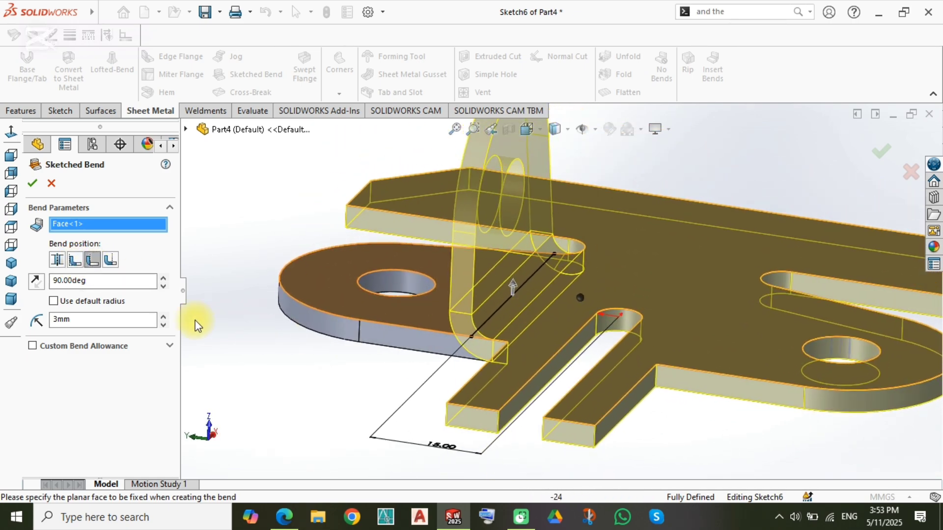
left_click(113, 260)
middle_click_drag(479, 268, 518, 290)
left_click(90, 265)
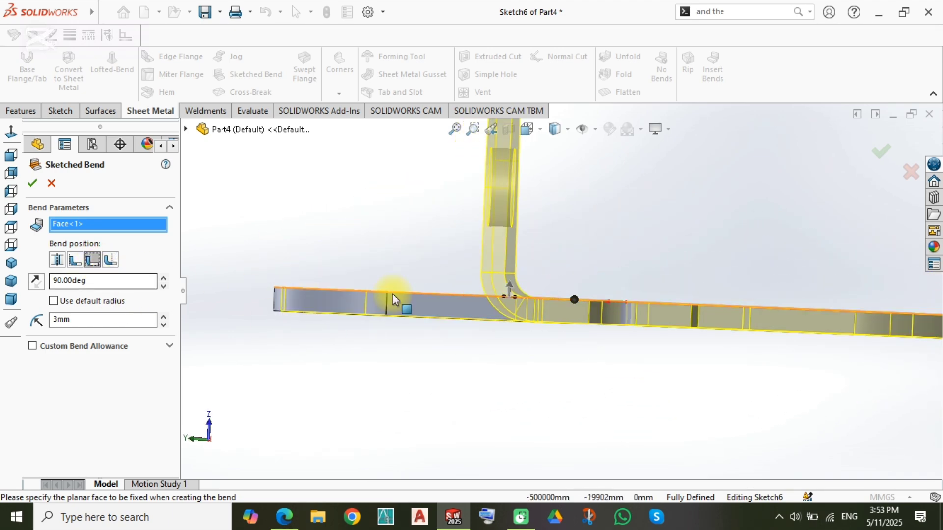
- Accept the 90-degree Sketched Bend of the upper lug with its 3 mm radius
middle_click_drag(393, 301, 501, 296)
scroll(531, 275, "up", 3)
left_click(884, 156)
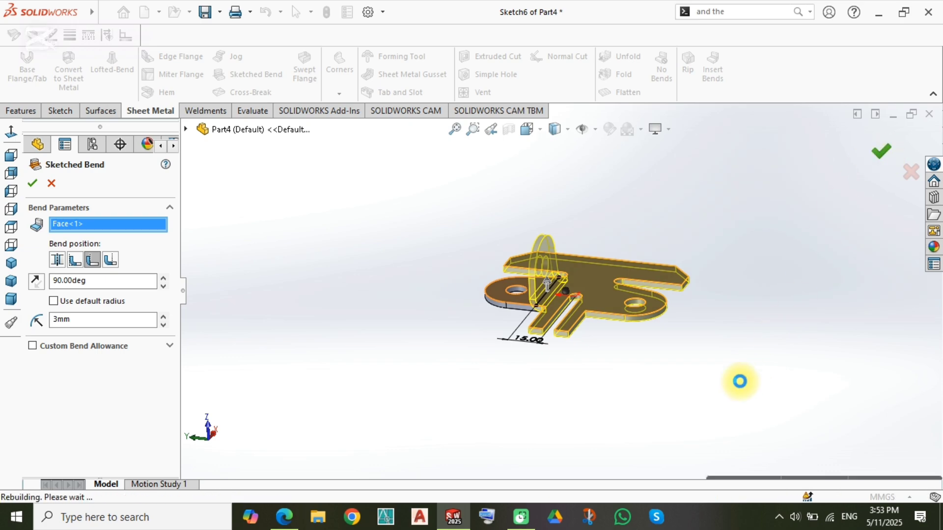
mouse_move(708, 369)
middle_mouse_down()
mouse_move(590, 232)
mouse_move(558, 437)
middle_mouse_up()
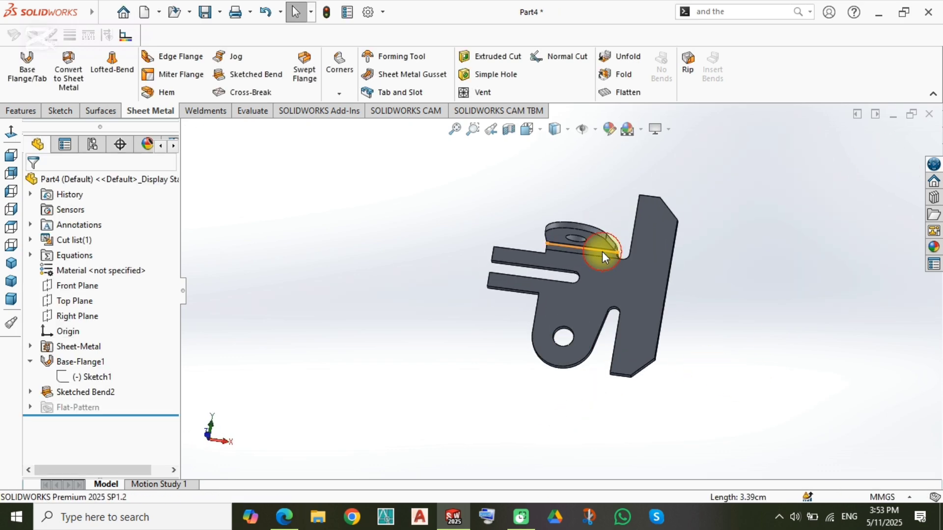
left_click(598, 273)
left_click(401, 275)
- Open Sketch6 of the upper lug's sketched bend for editing in the Front view
left_click(84, 376)
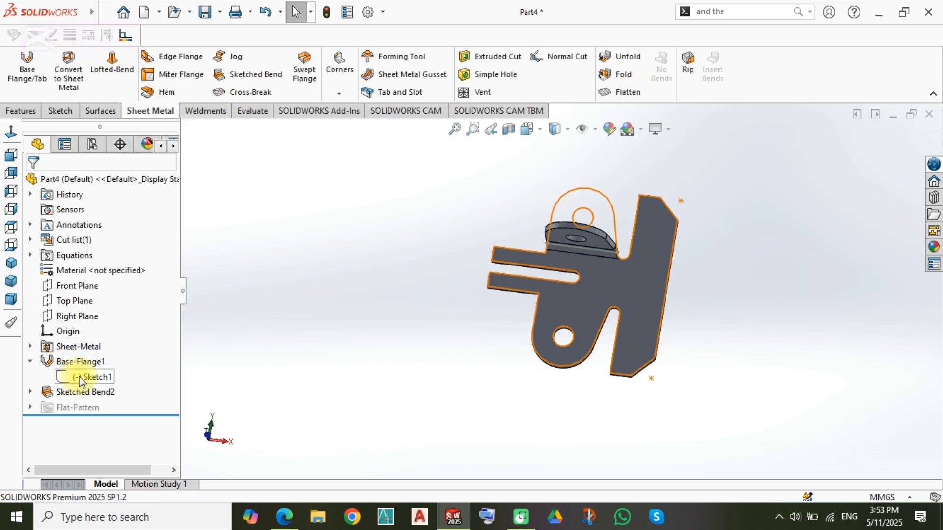
left_click(96, 358)
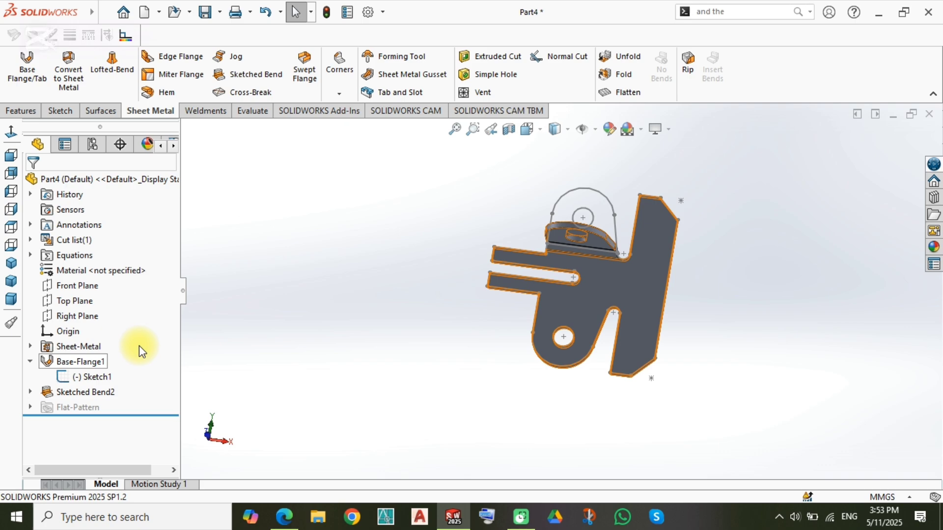
left_click(98, 379)
left_click(112, 361)
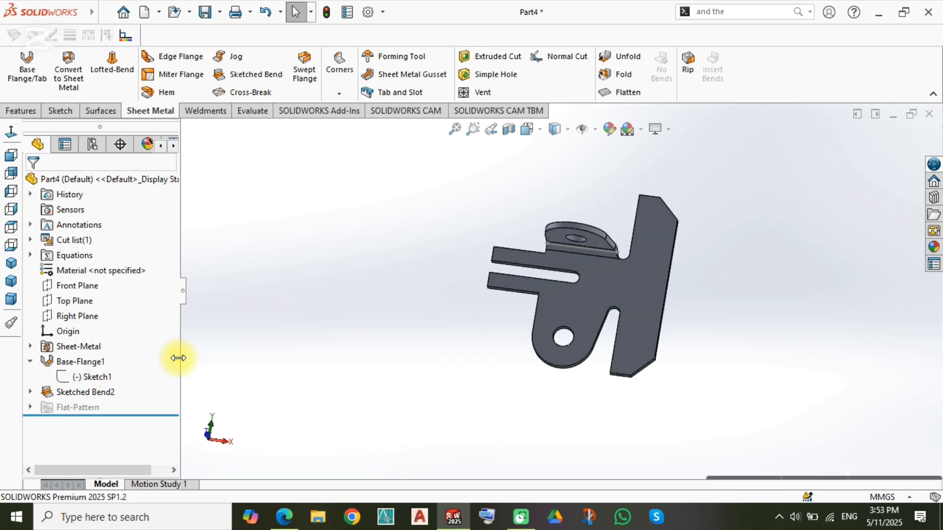
left_click(30, 391)
left_click(84, 406)
left_click(92, 364)
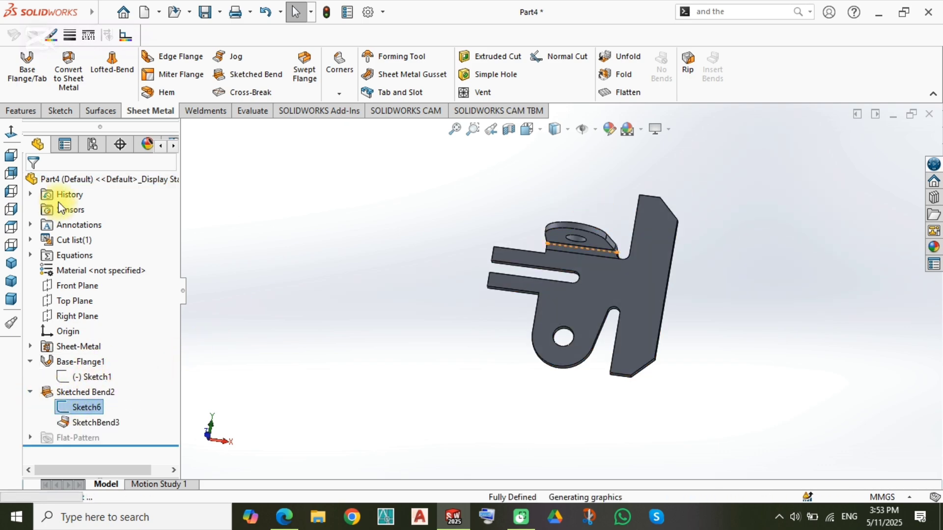
left_click(11, 156)
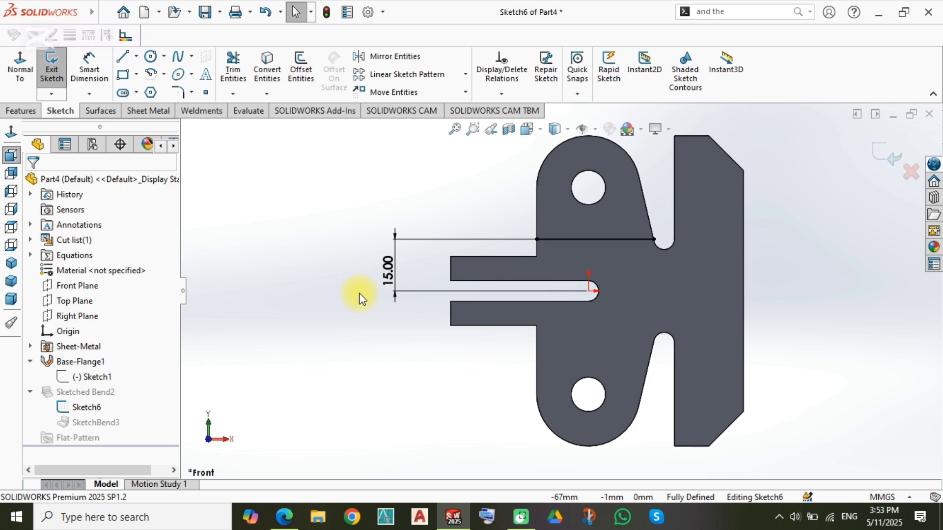
- Draw a bend line about 32.5 mm long across the lower lug, between its side edges, and make it horizontal
key("l")
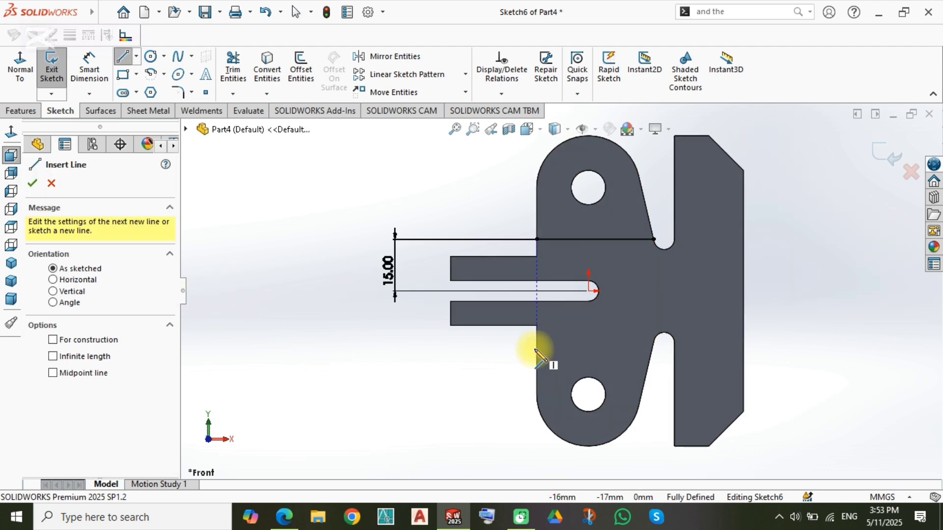
left_click(536, 360)
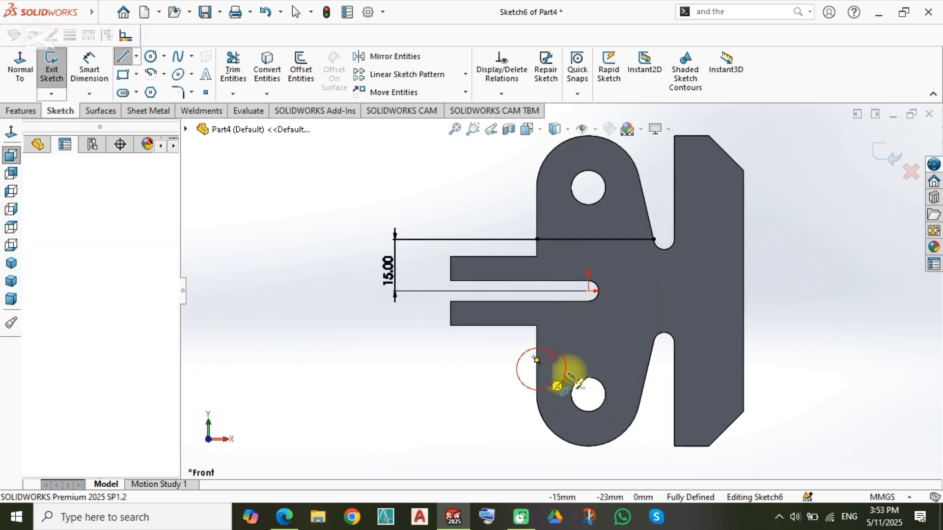
left_click(650, 364)
key("Escape")
left_click(628, 366)
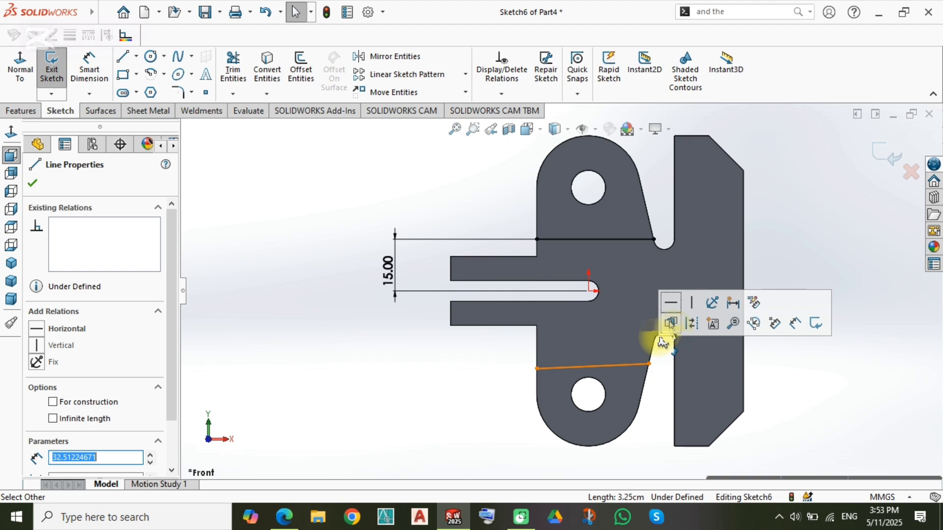
left_click(666, 304)
- Dimension the lower lug's bend line 15 mm vertically from the origin and exit the sketch
right_click_drag(422, 449, 433, 341)
left_click(575, 364)
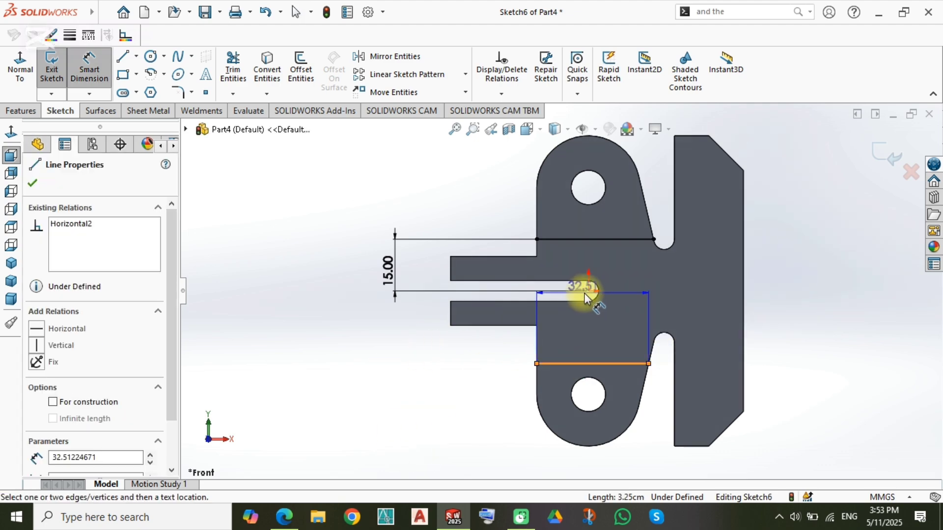
left_click(588, 291)
left_click(420, 339)
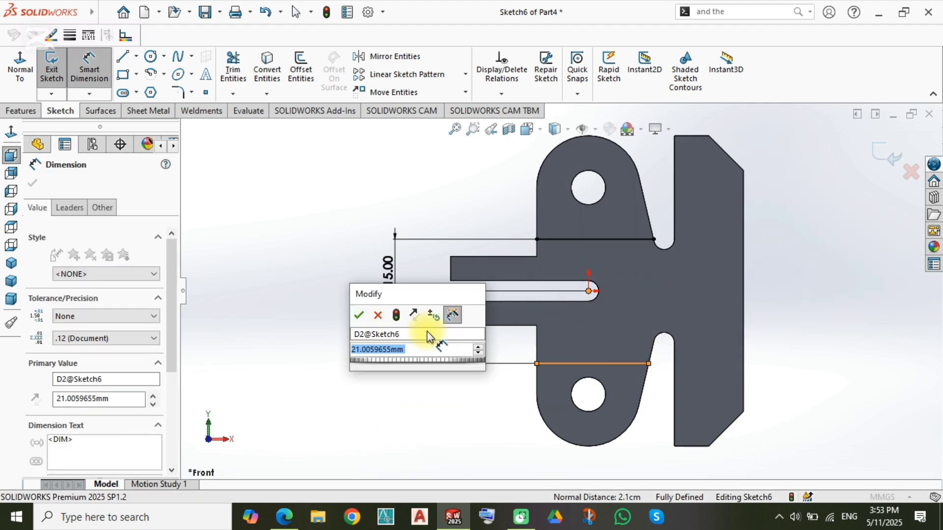
type("15")
key("Return")
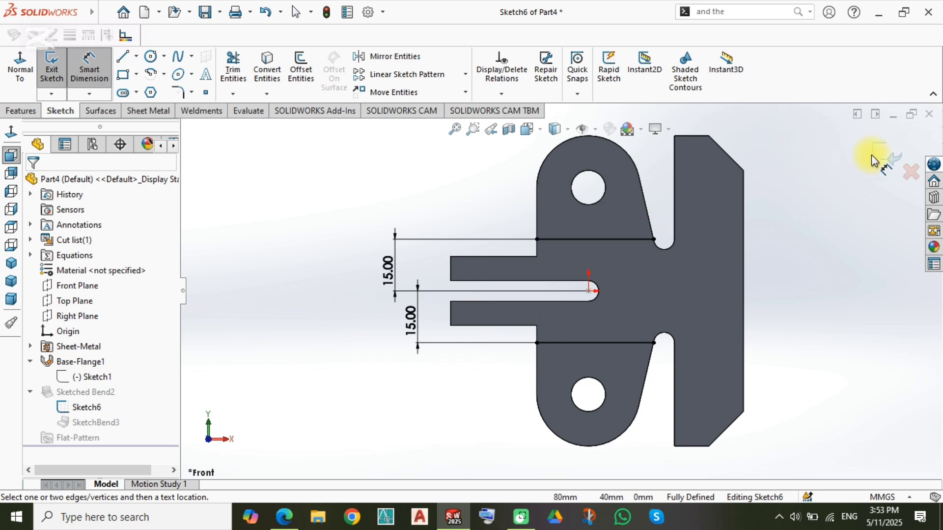
left_click(874, 161)
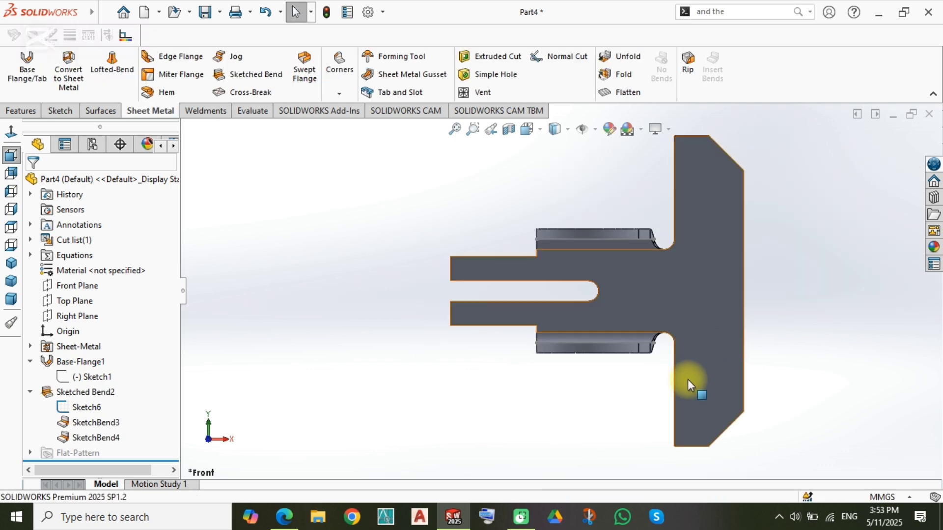
- Start a new sketch on the base flange's back face, opposite the bent lugs, and view it head-on
middle_click_drag(693, 385, 645, 335)
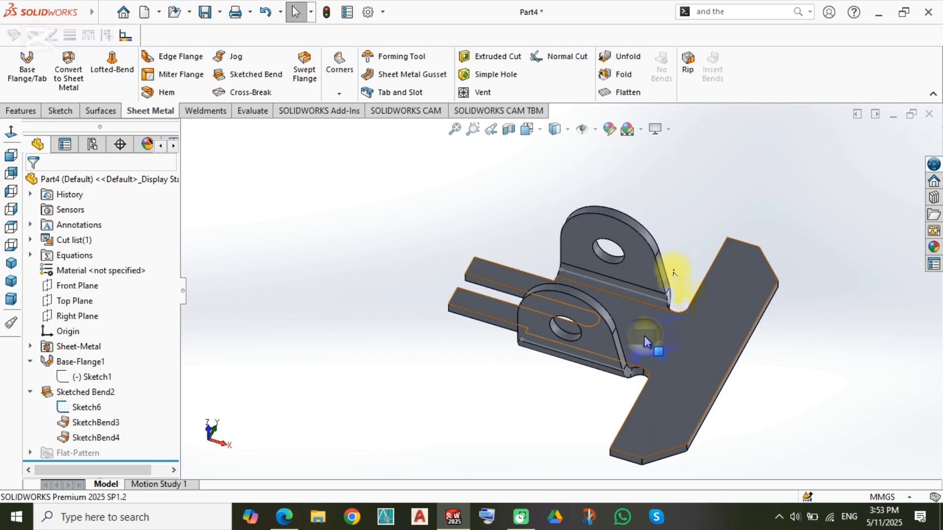
left_click(601, 283)
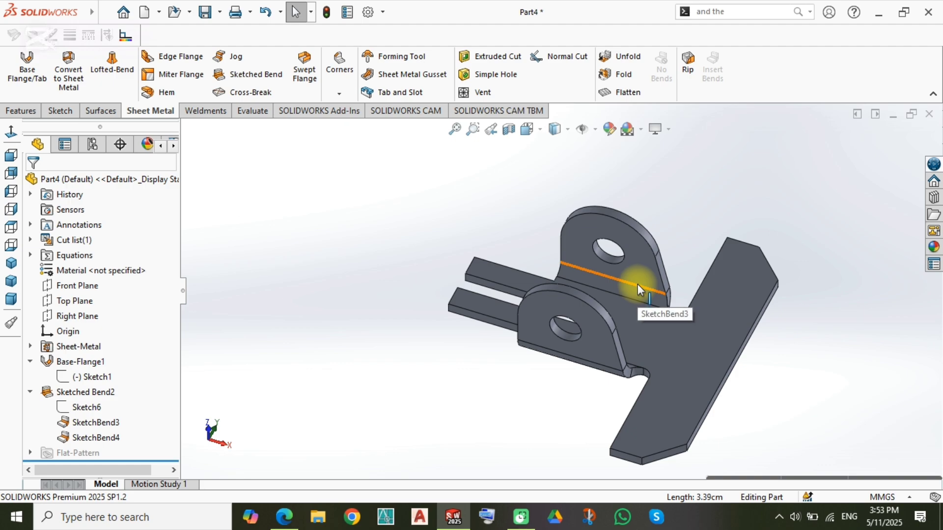
mouse_move(510, 300)
middle_mouse_down()
mouse_move(569, 316)
mouse_move(517, 302)
middle_mouse_up()
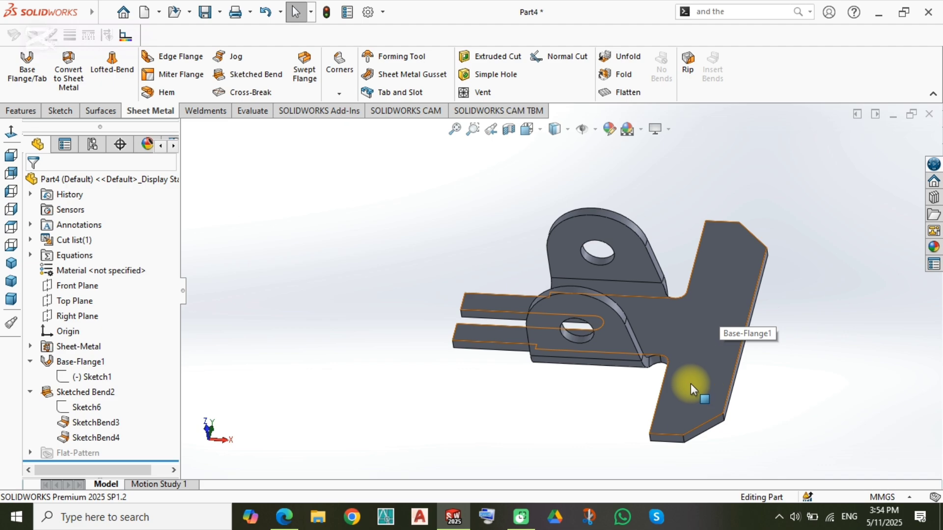
mouse_move(691, 383)
middle_mouse_down()
mouse_move(718, 320)
mouse_move(737, 320)
mouse_move(708, 382)
middle_mouse_up()
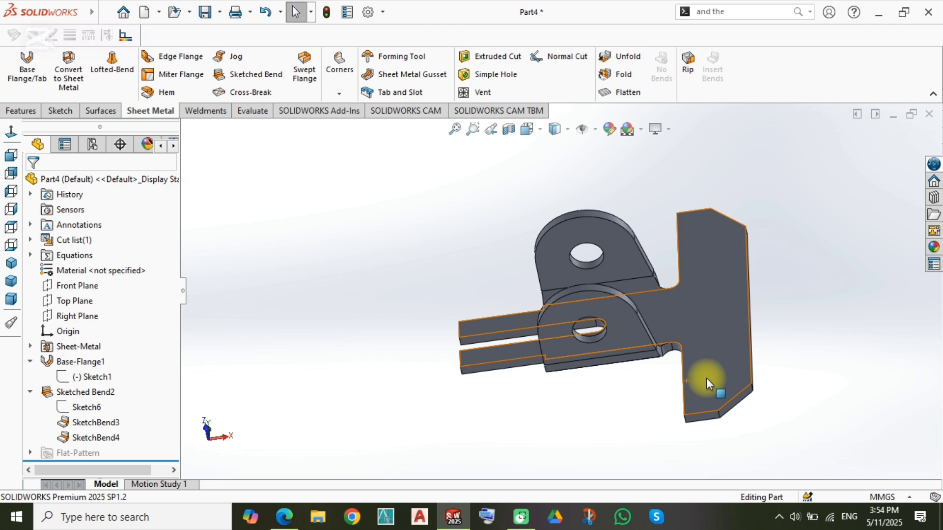
middle_click_drag(707, 379, 723, 305)
left_click(723, 310)
left_click(777, 265)
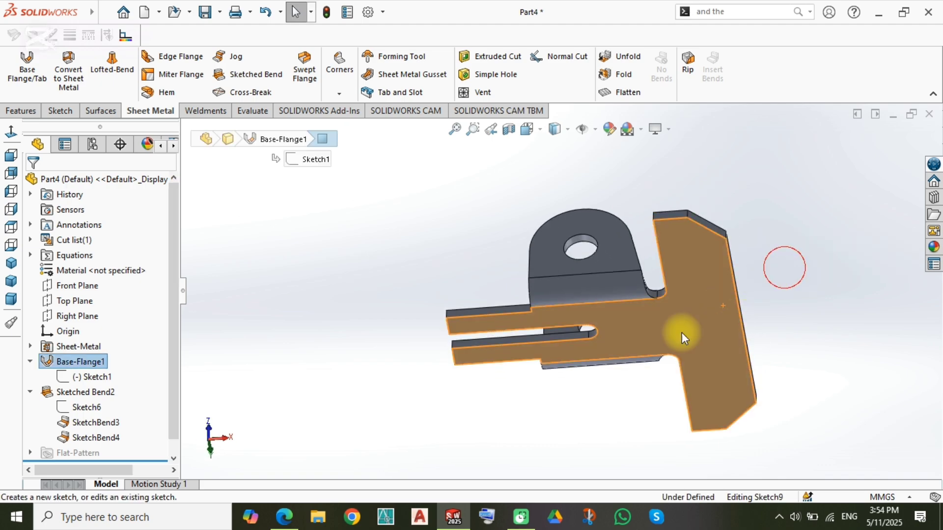
left_click(17, 72)
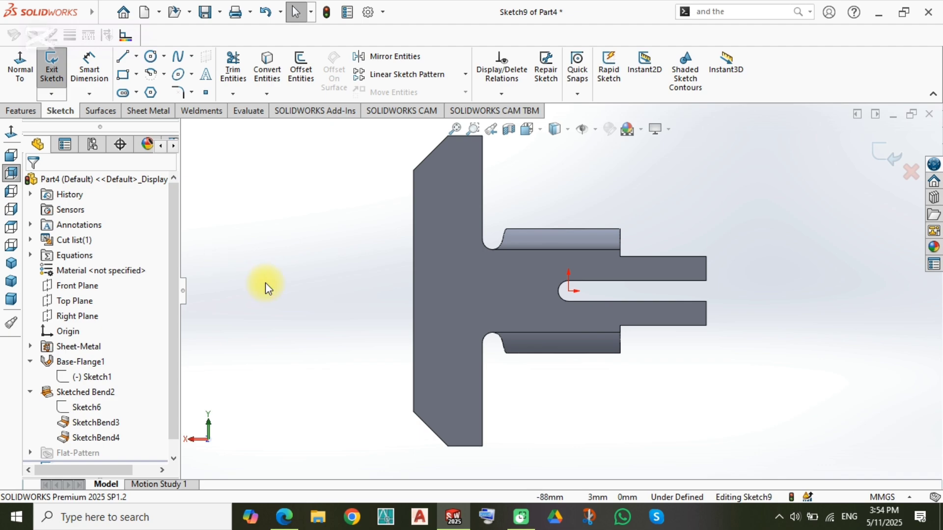
- Draw a horizontal bend line across the crossbar's upper arm, from edge to edge, about 28 mm above the origin
key("l")
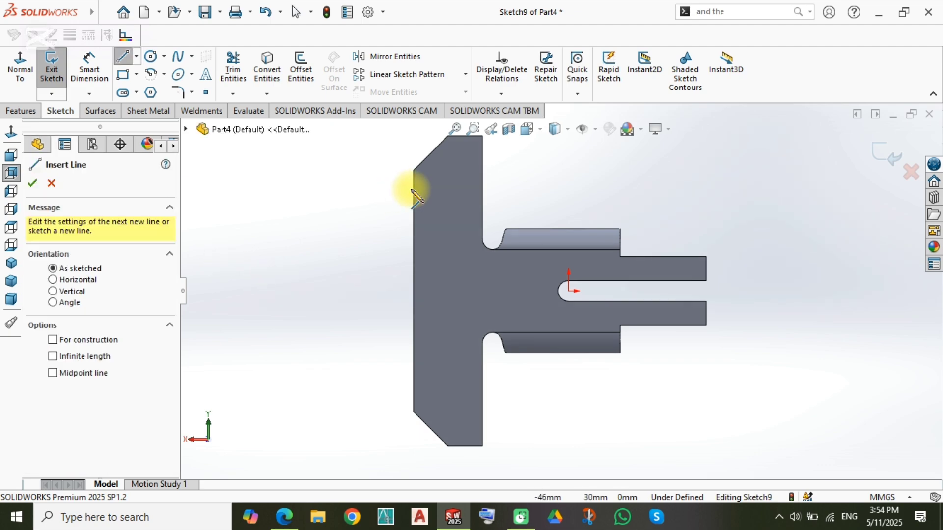
left_click(413, 193)
left_click(483, 192)
key("Escape")
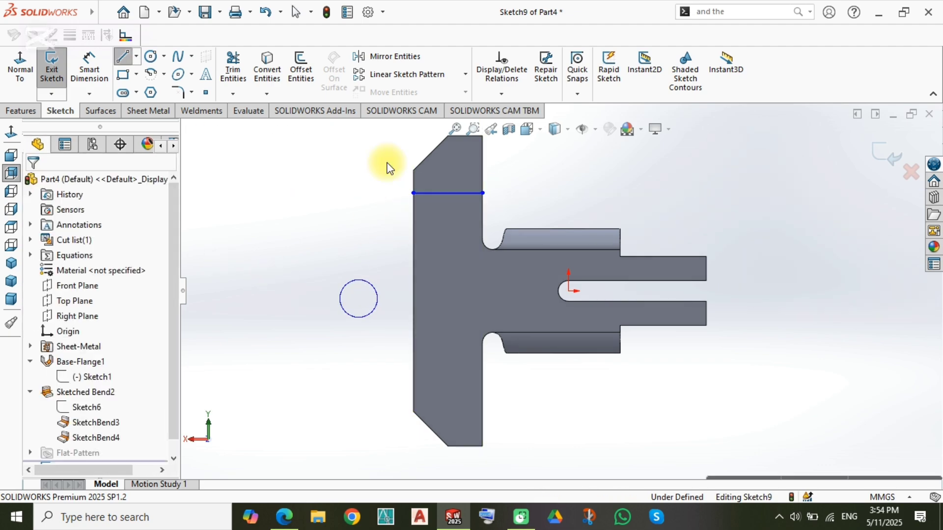
- Dimension the upper arm's bend line 30 mm vertically from the origin
key("d")
left_click(449, 196)
left_click(568, 290)
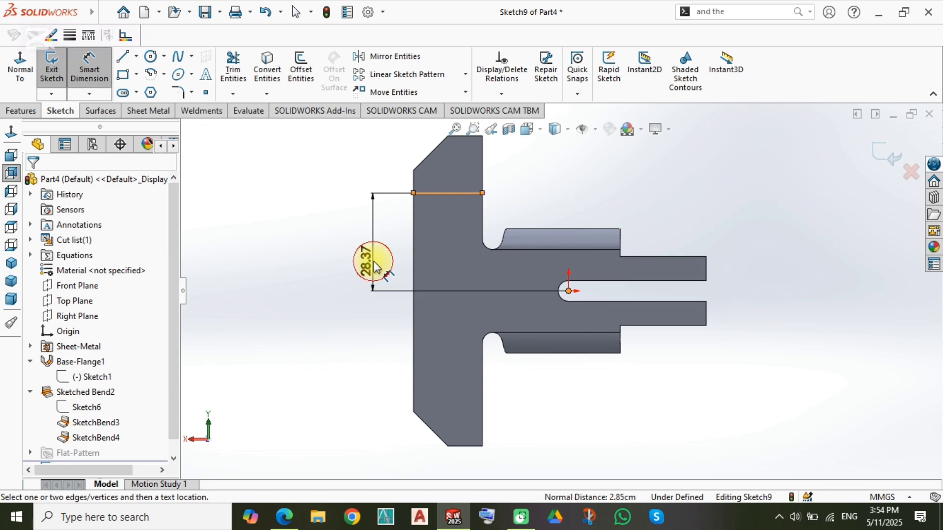
left_click(376, 268)
type("30")
key("Return")
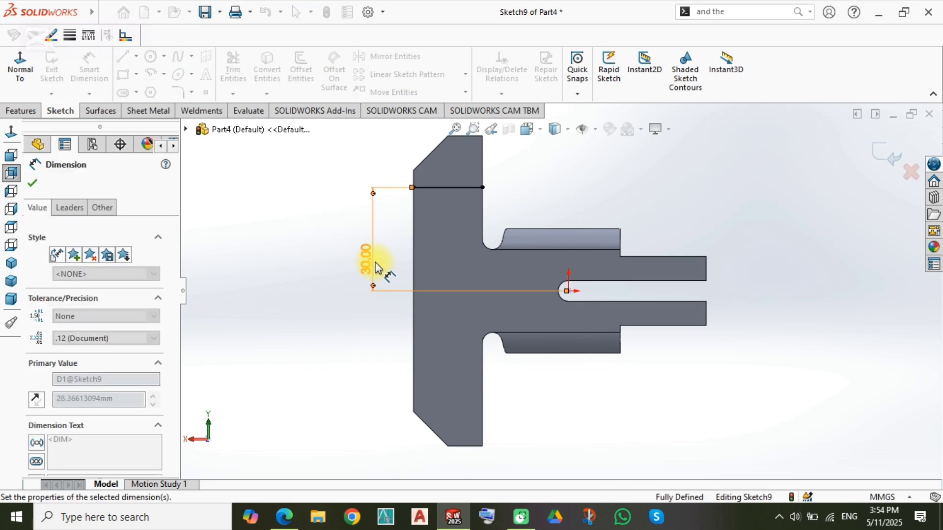
- Change the upper arm's bend line distance from the origin to 25 mm
double_click(97, 399)
type("2")
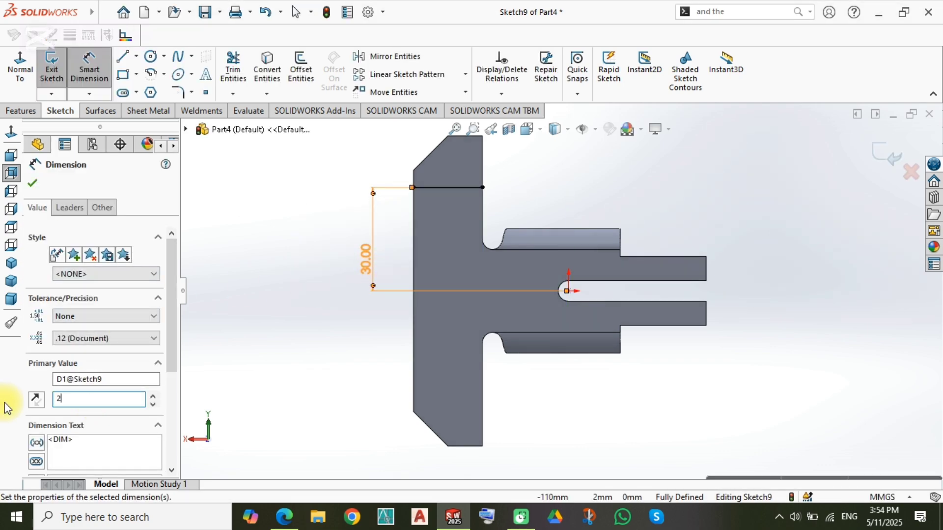
type("5")
key("Return")
left_click(189, 166)
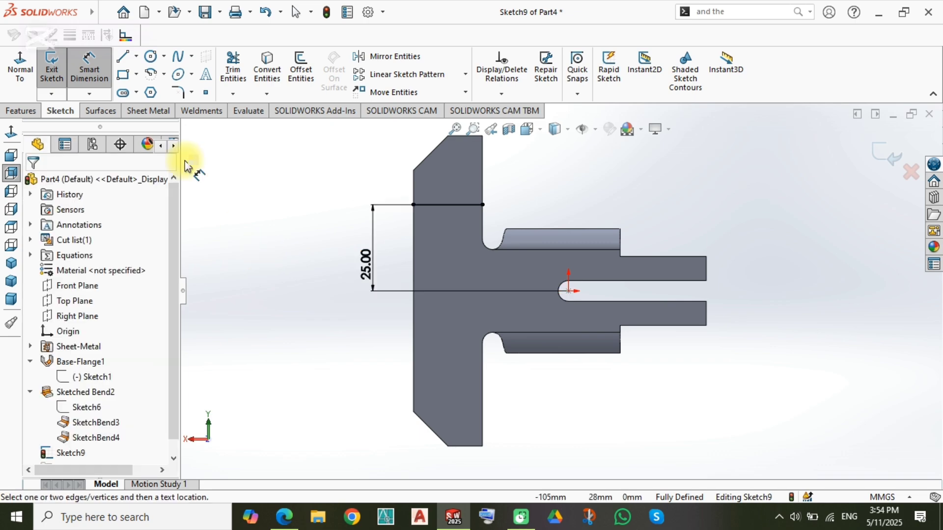
- Create a 90-degree Sketched Bend from the line, fixing the central flange face and using a custom 3 mm radius
left_click(150, 113)
left_click(248, 73)
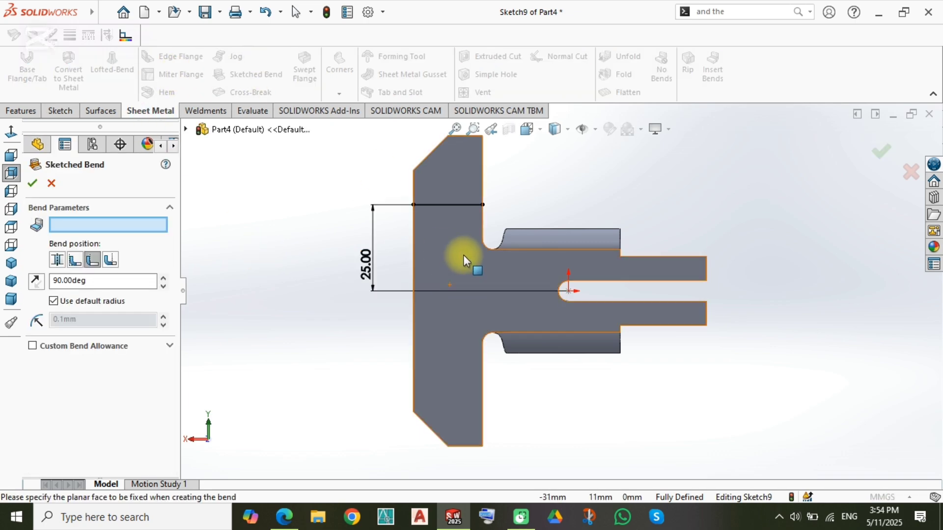
left_click(454, 273)
middle_click_drag(454, 270, 520, 240)
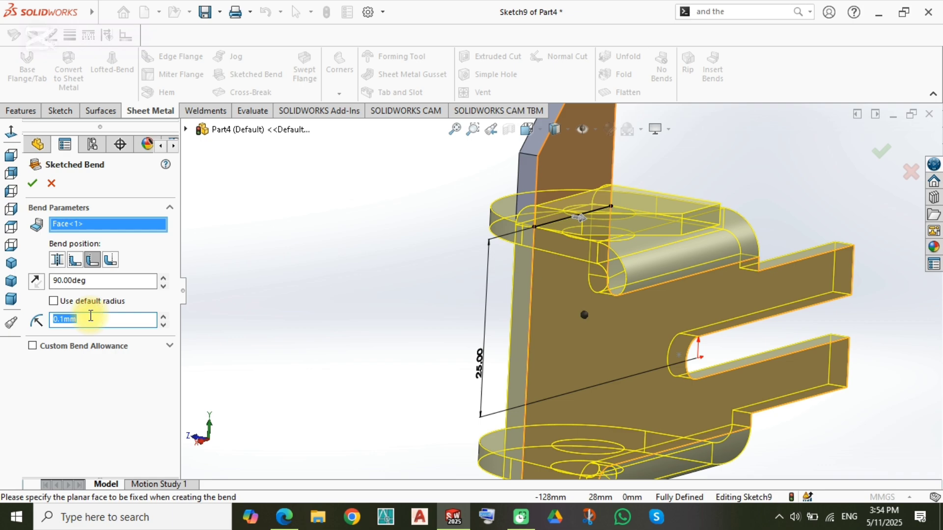
key("Return")
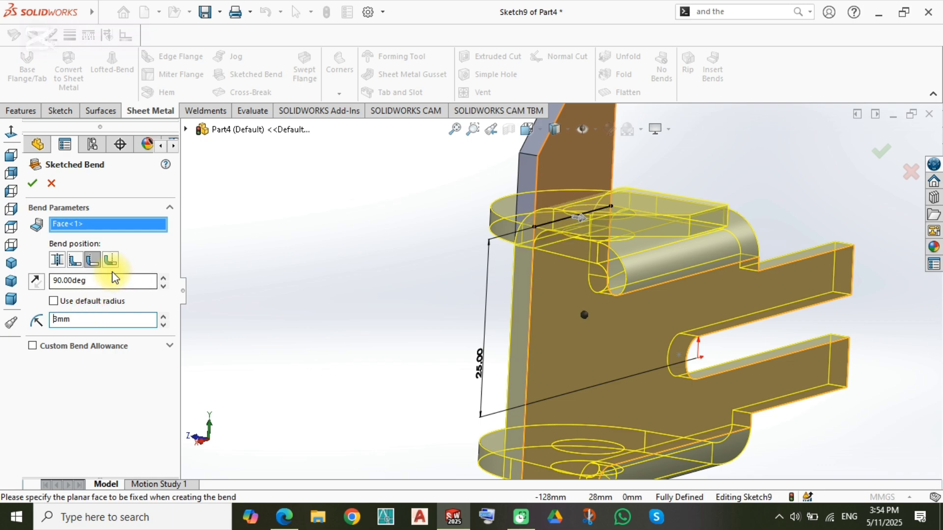
left_click(31, 176)
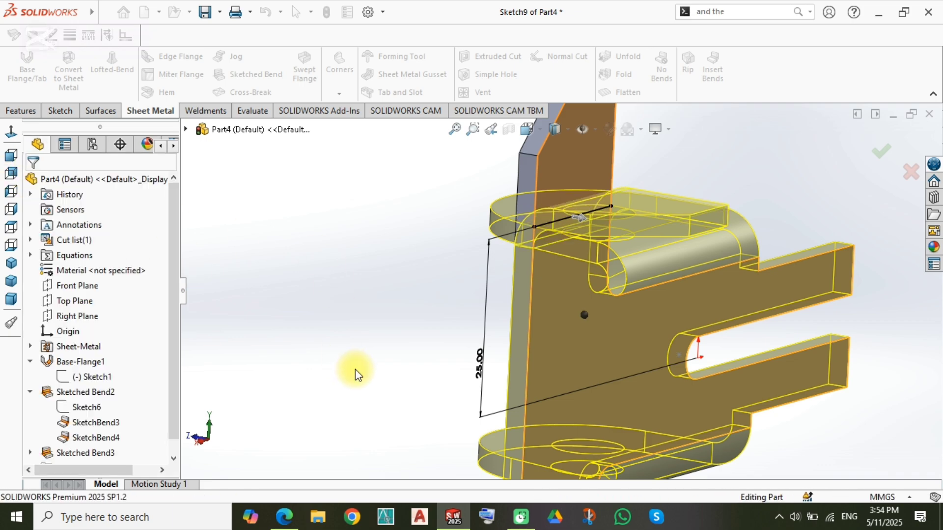
- Open Sketch9 of the crossbar's sketched bend for editing and view it normal to its plane
middle_click_drag(493, 360, 521, 311)
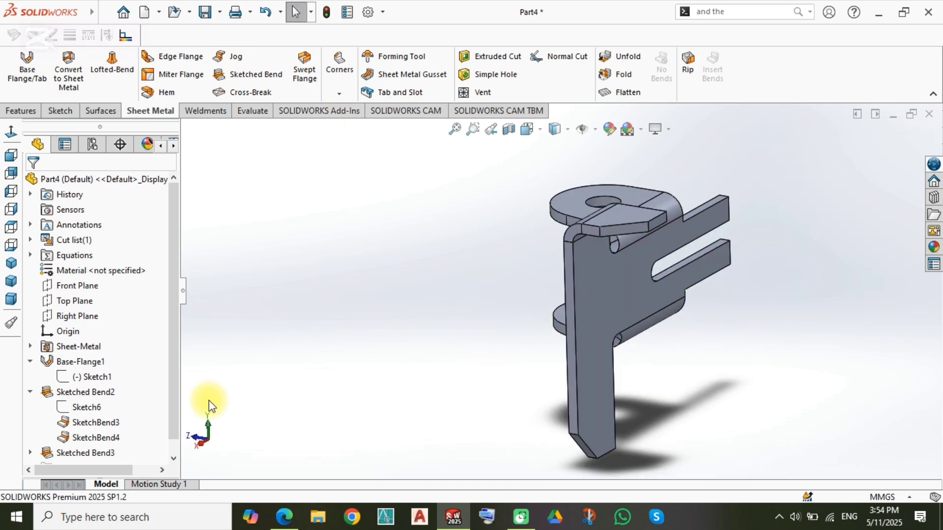
left_click(30, 391)
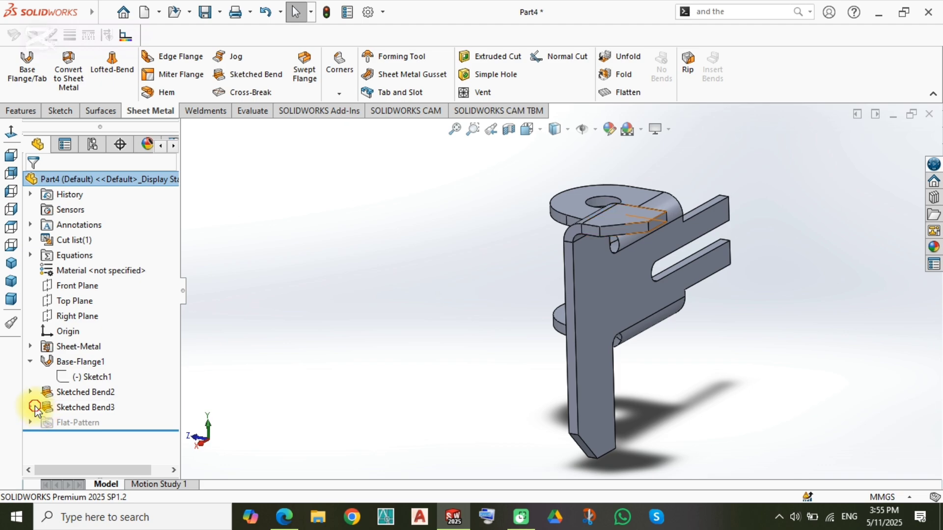
left_click(30, 407)
left_click(86, 422)
left_click(88, 371)
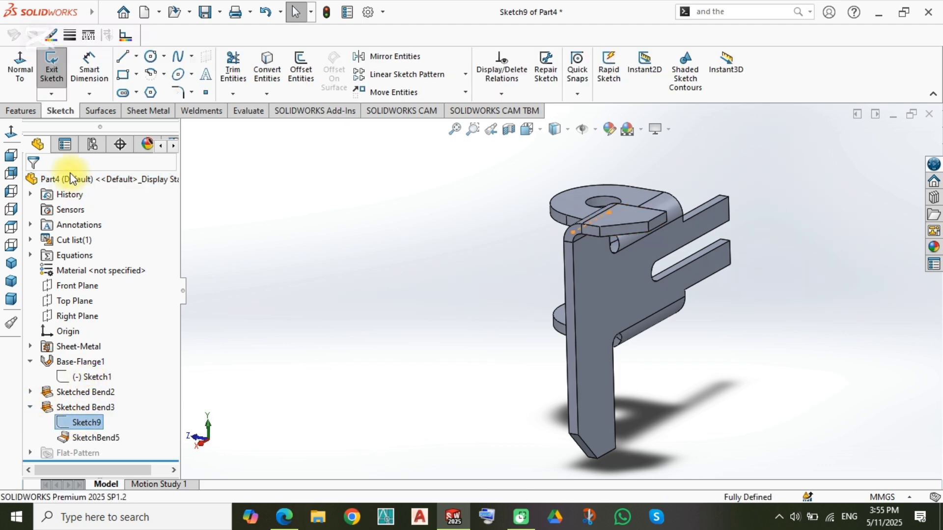
left_click(10, 133)
left_click(333, 297)
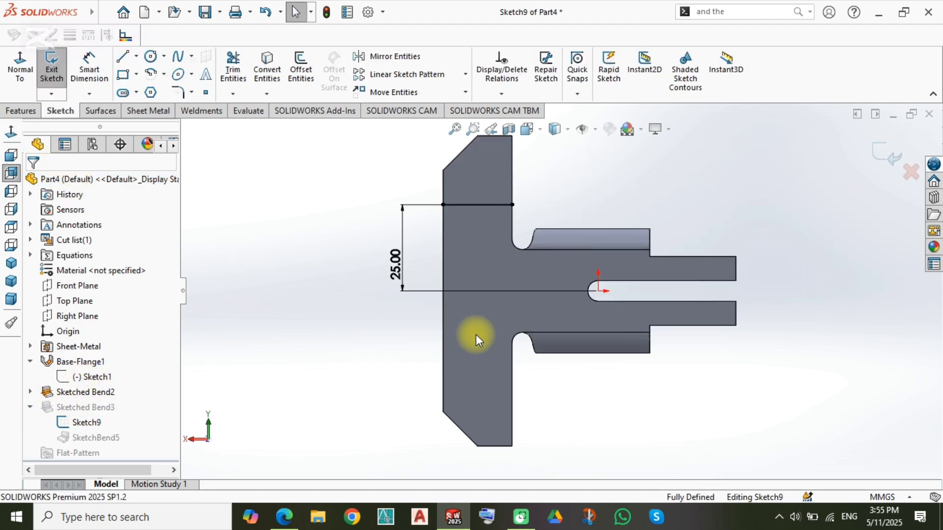
- Sketch a horizontal bend line across the full width of the lower crossbar arm, about 49 mm below the upper bend line
key("l")
left_click(444, 372)
left_click(513, 372)
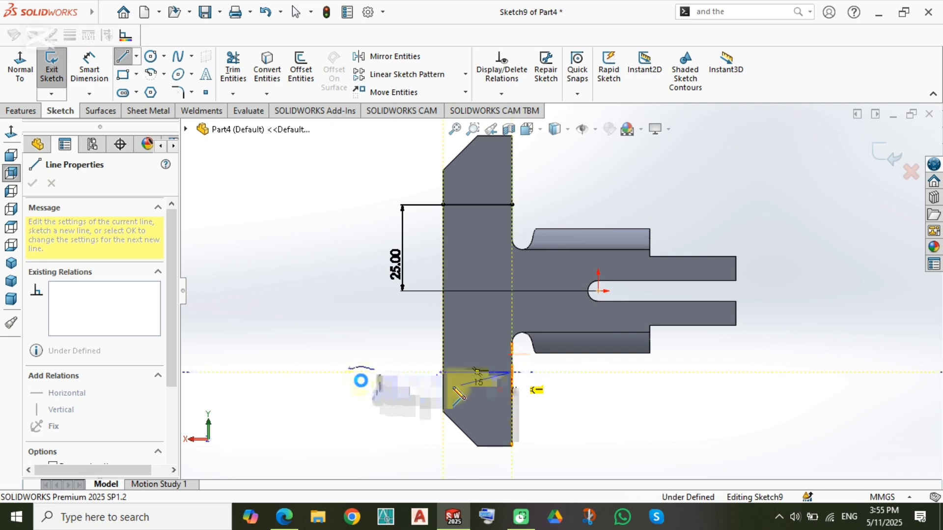
key("Escape")
- Dimension the distance between the upper and lower arm bend lines as 50 mm
key("d")
left_click(473, 372)
left_click(474, 205)
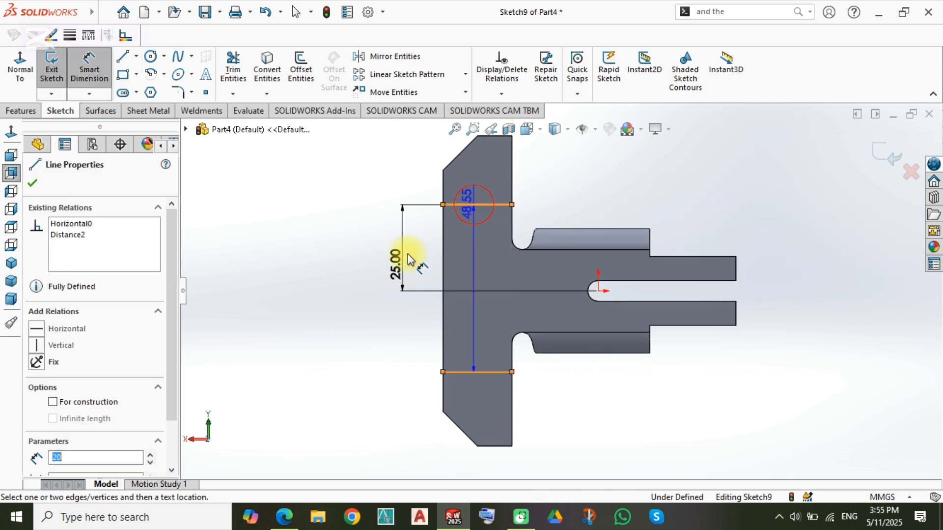
left_click(347, 285)
key("Return")
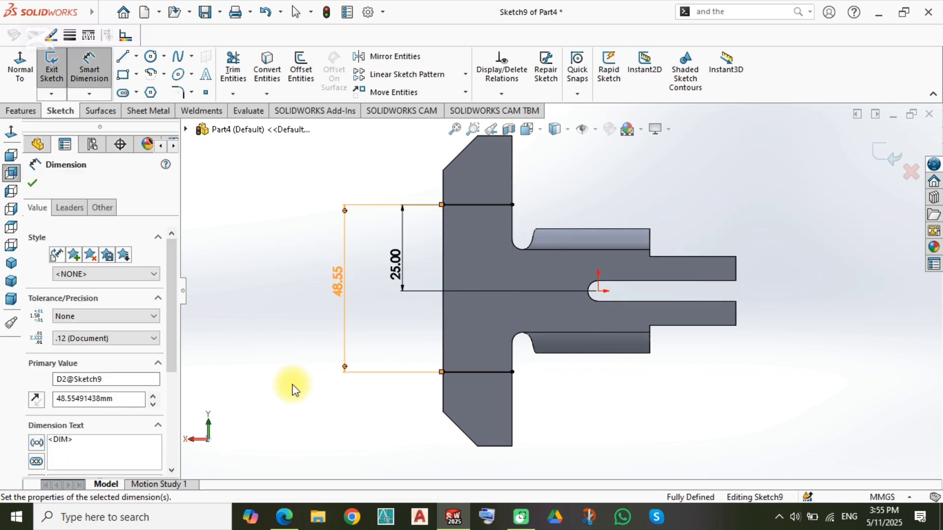
left_click(291, 296)
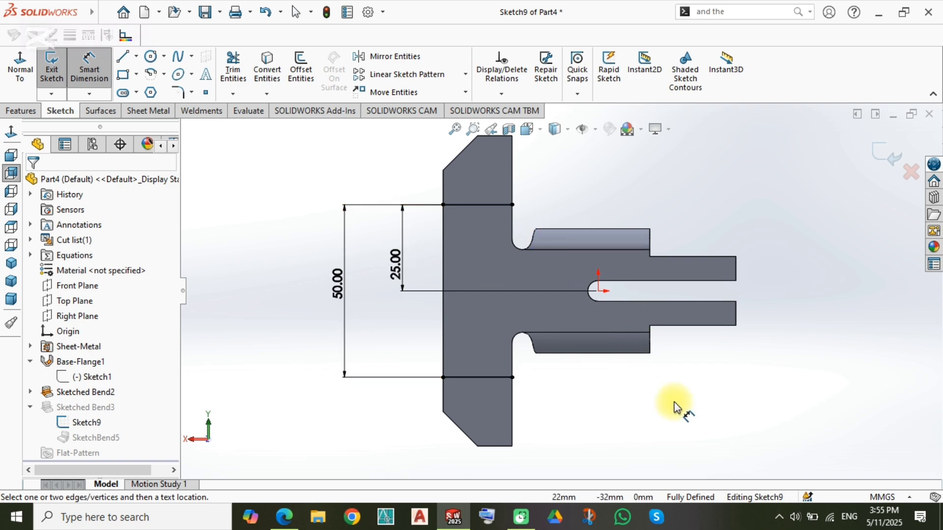
key("Escape")
- Sketch a vertical bend line across both slotted prongs, about 20 mm from the origin
key("l")
left_click(667, 256)
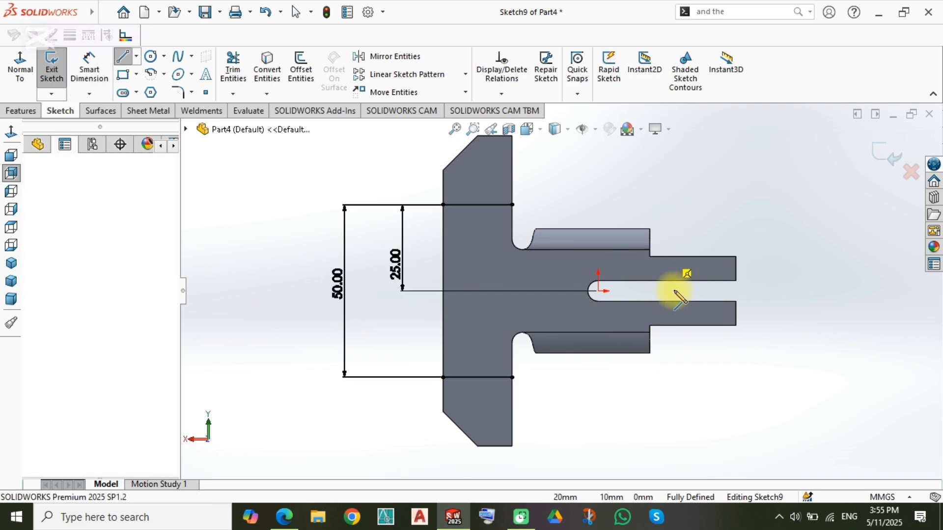
double_click(668, 325)
- Dimension the prongs' bend line 20 mm horizontally from the origin and exit the sketch to rebuild the bends
key("d")
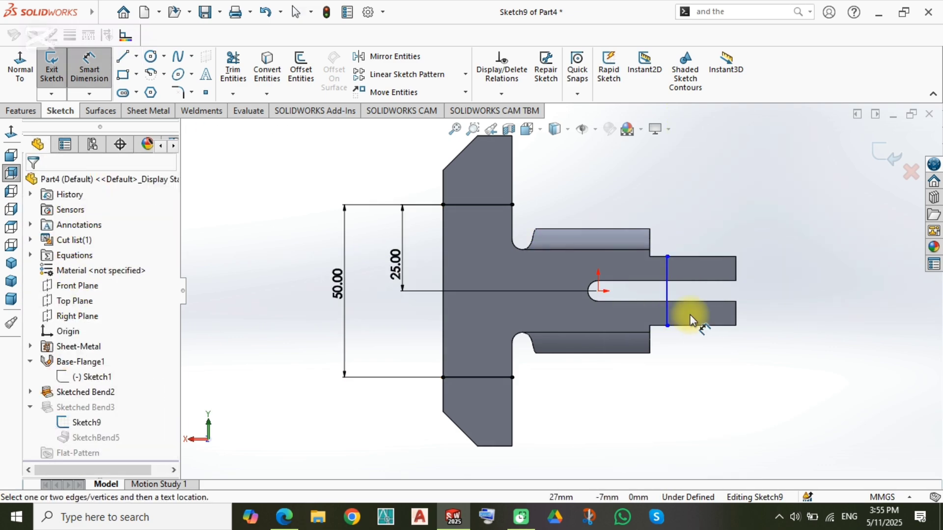
left_click(667, 297)
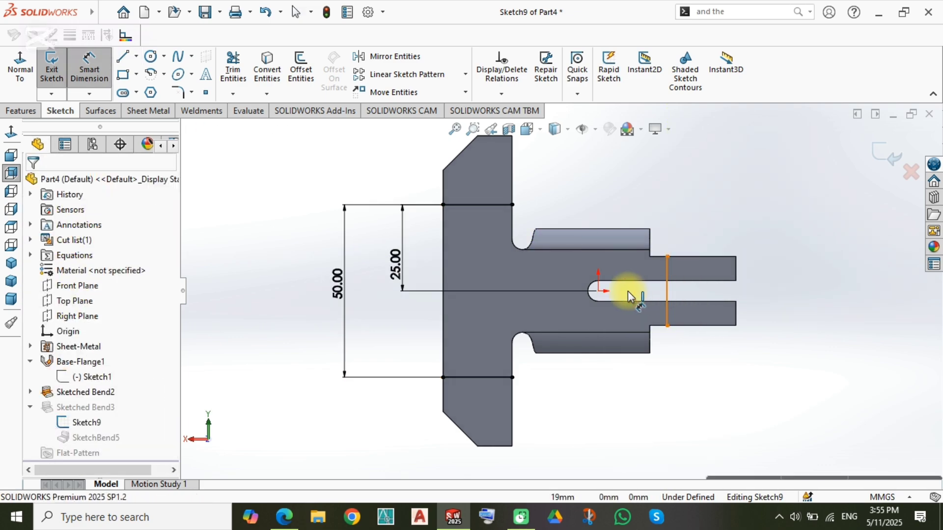
left_click(598, 291)
left_click(636, 400)
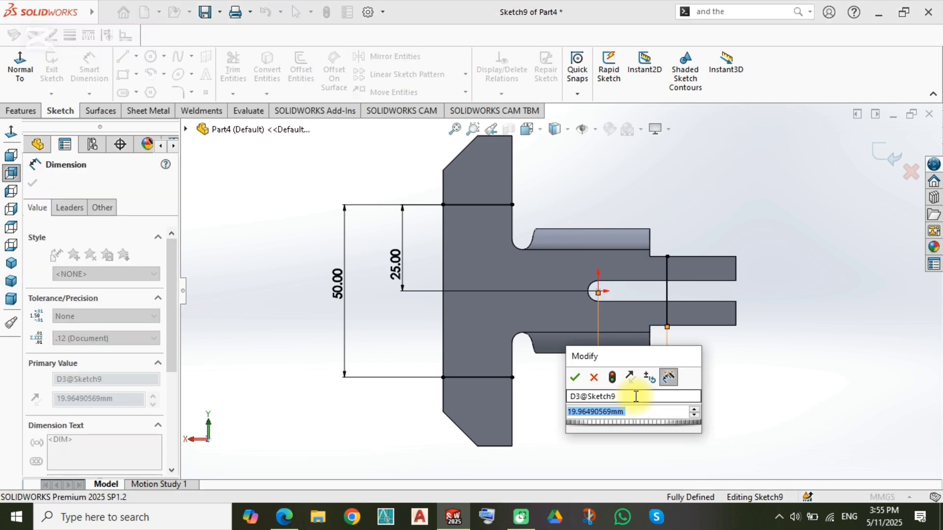
type("20")
key("Return")
left_click(866, 242)
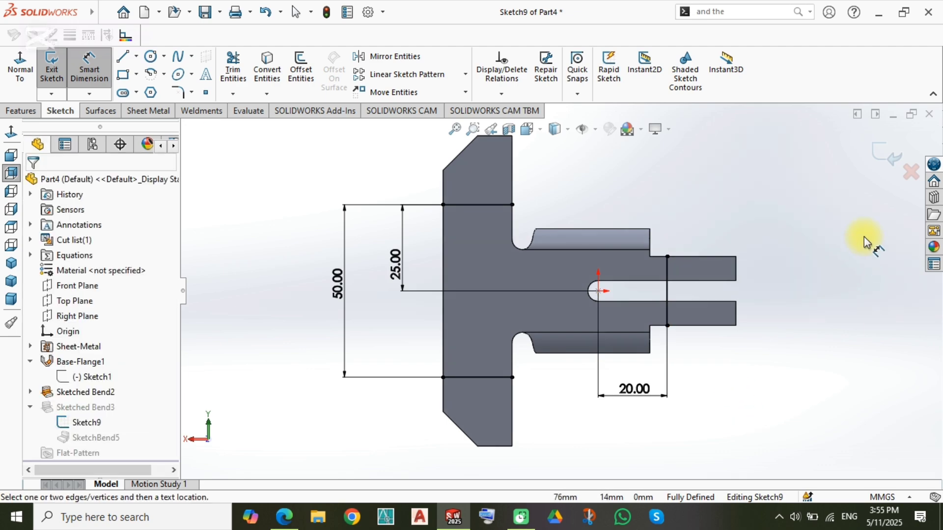
left_click(881, 161)
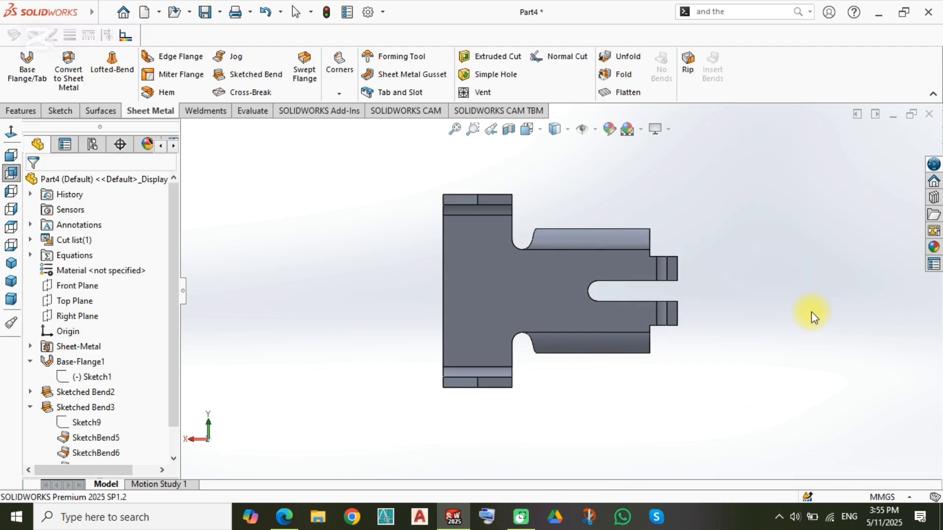
- Show the bent bracket in isometric view and save the part as 133 in the book folder
middle_click_drag(589, 280, 687, 435)
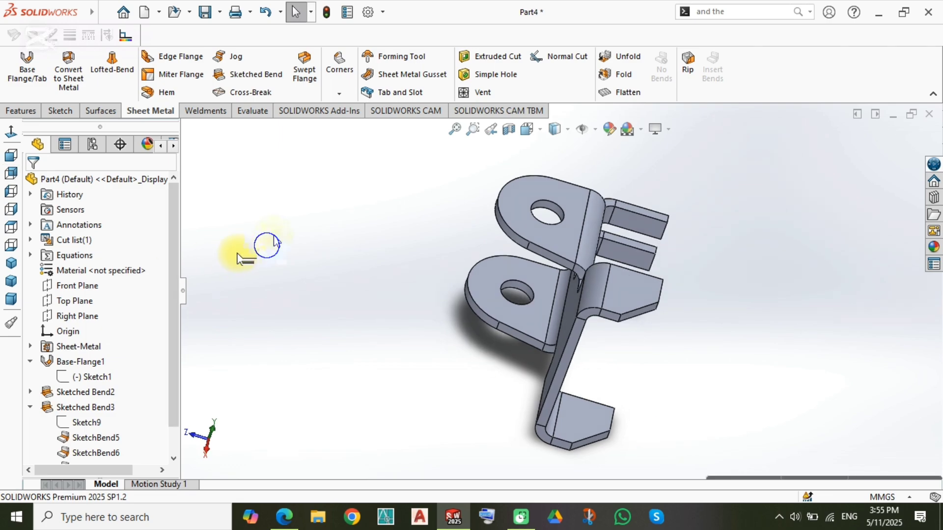
key("ctrl+7")
middle_click_drag(391, 246, 692, 396)
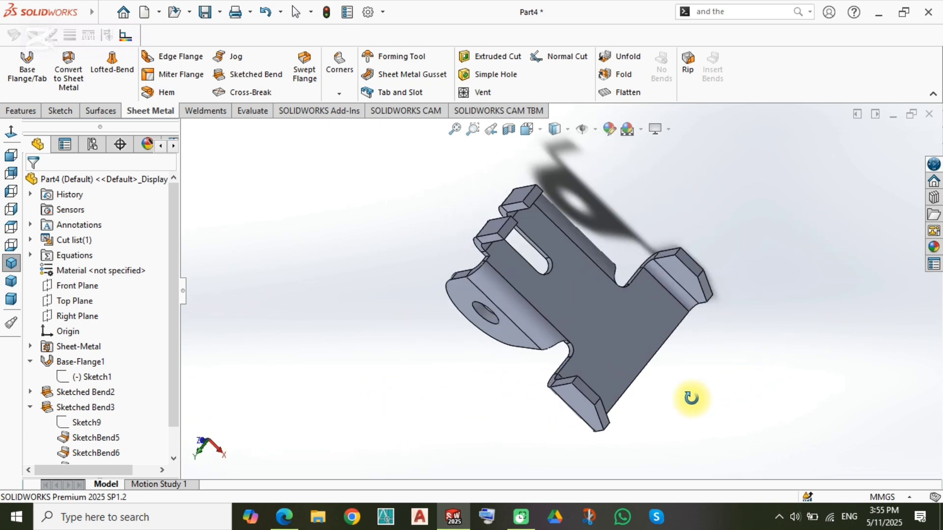
key("ctrl+7")
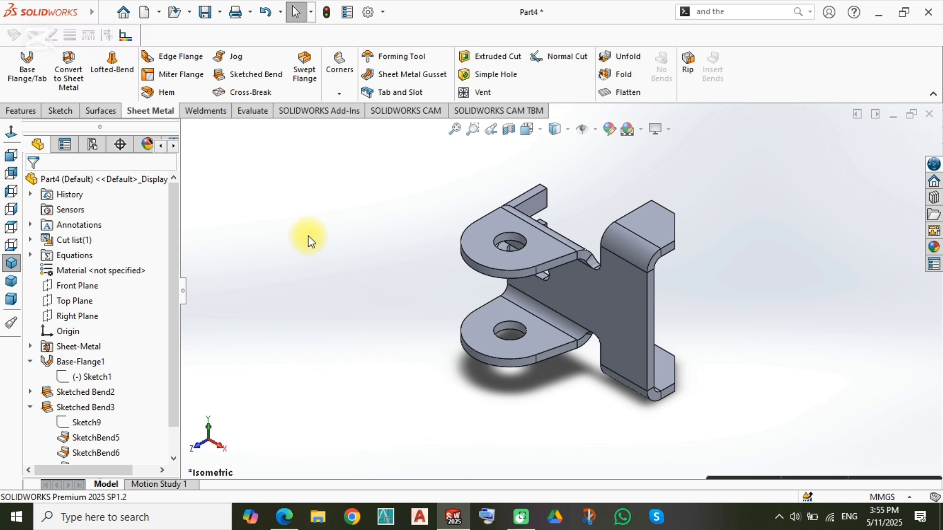
key("ctrl+s")
type("133")
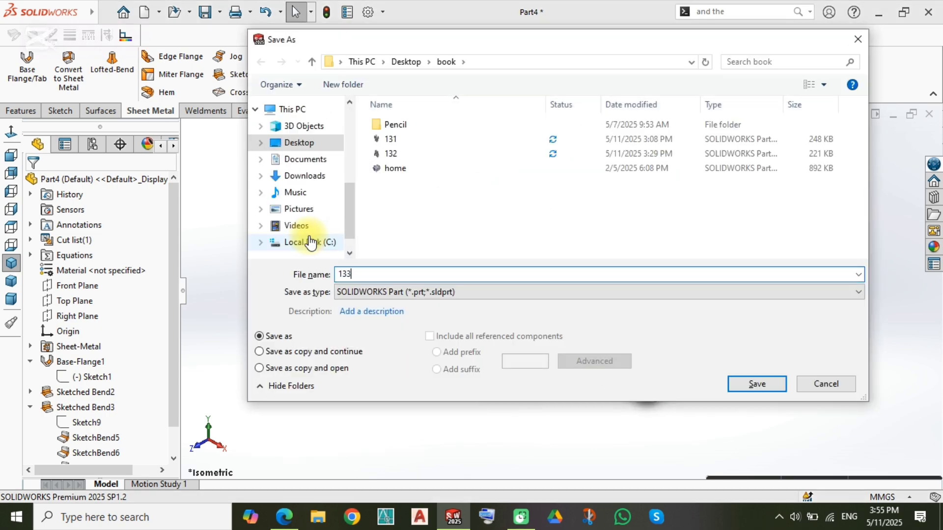
key("Return")
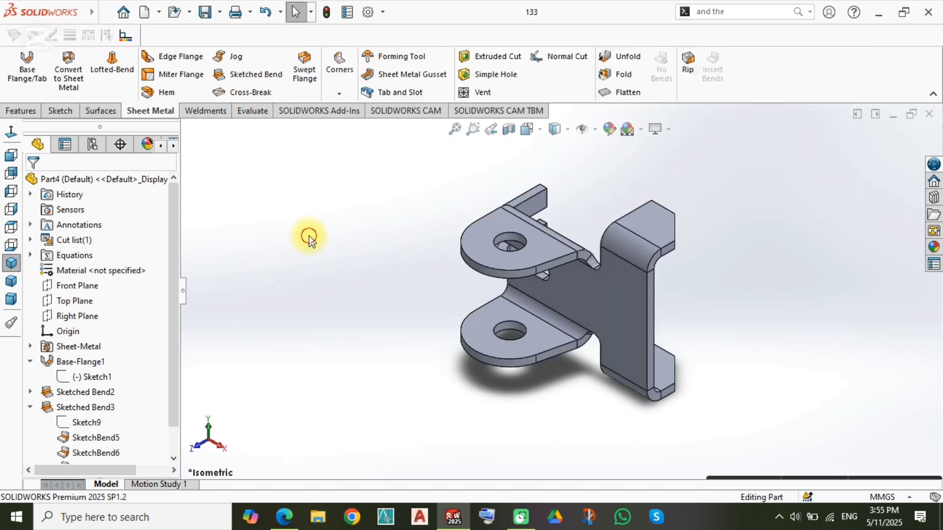
- Create a new drawing using the "a4 210,297 YT" sheet format
key("ctrl+n")
double_click(615, 215)
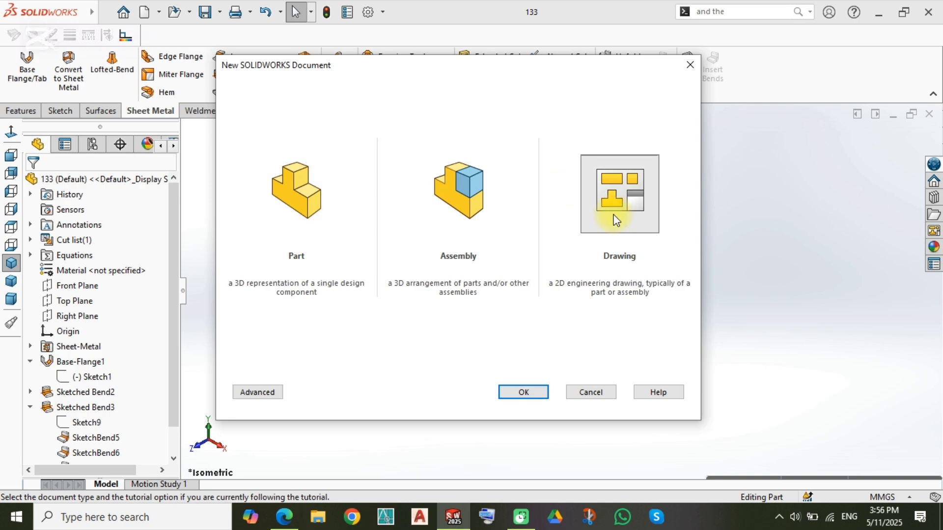
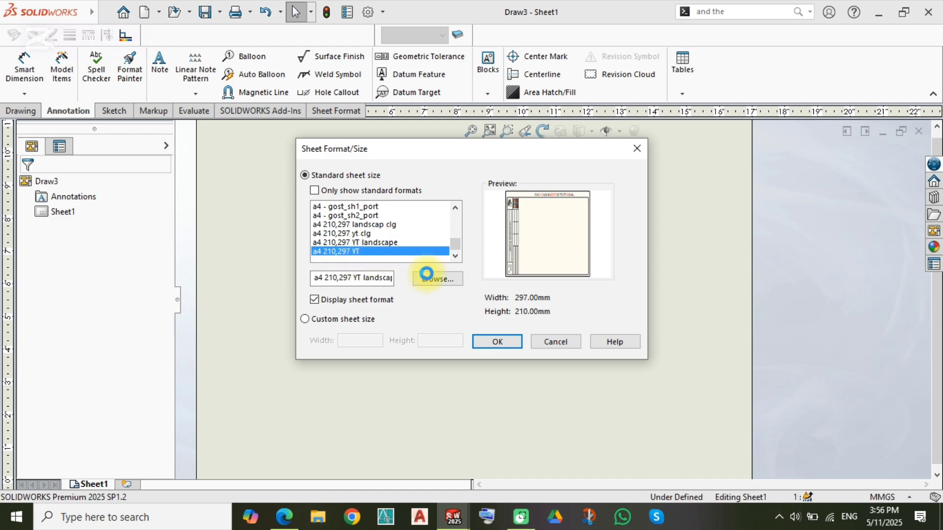
left_click(504, 339)
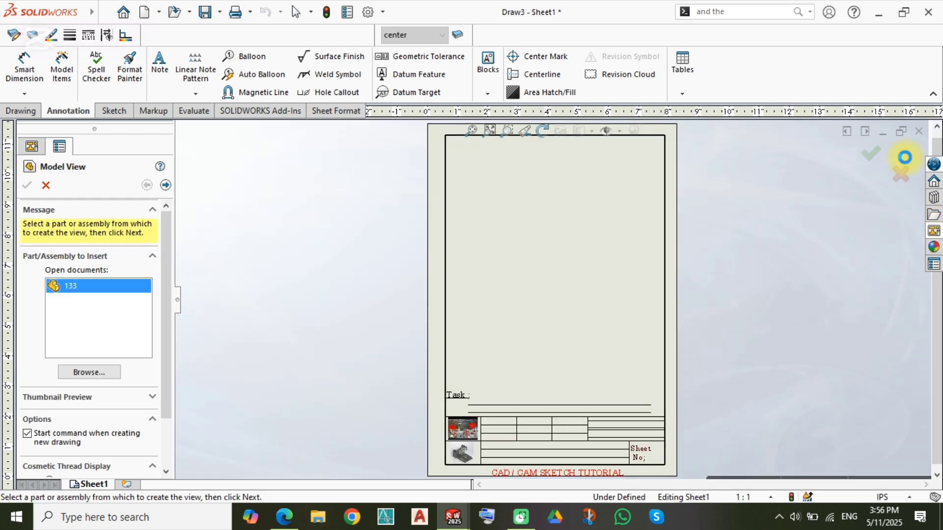
- Load part 133 as the source of drawing views and place its flat pattern view near the sheet's upper edge
left_click(934, 230)
left_click(800, 130)
left_click(804, 149)
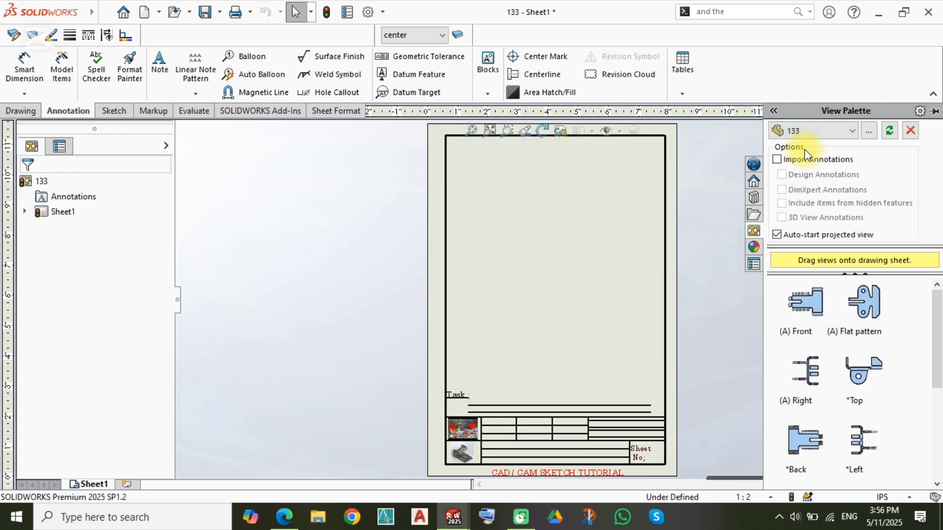
scroll(847, 409, "down", 5)
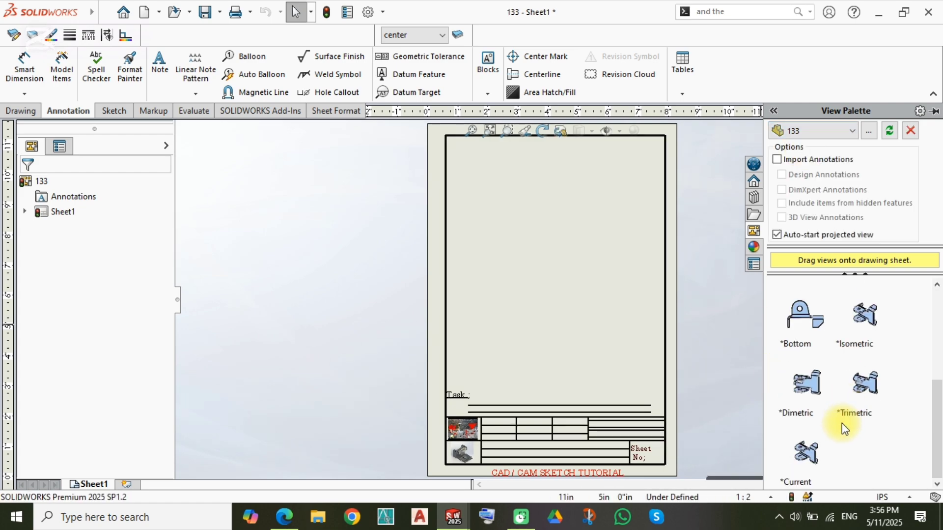
scroll(842, 420, "up", 4)
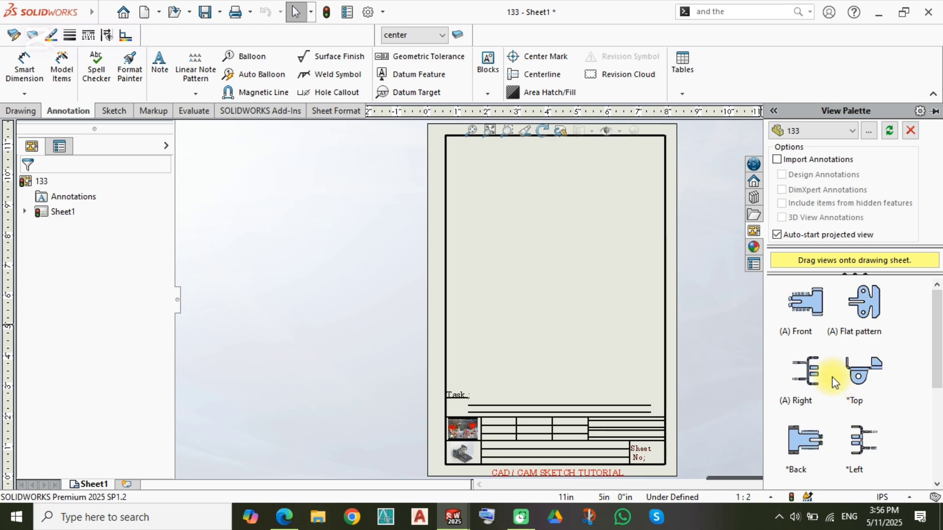
left_click_drag(830, 317, 538, 188)
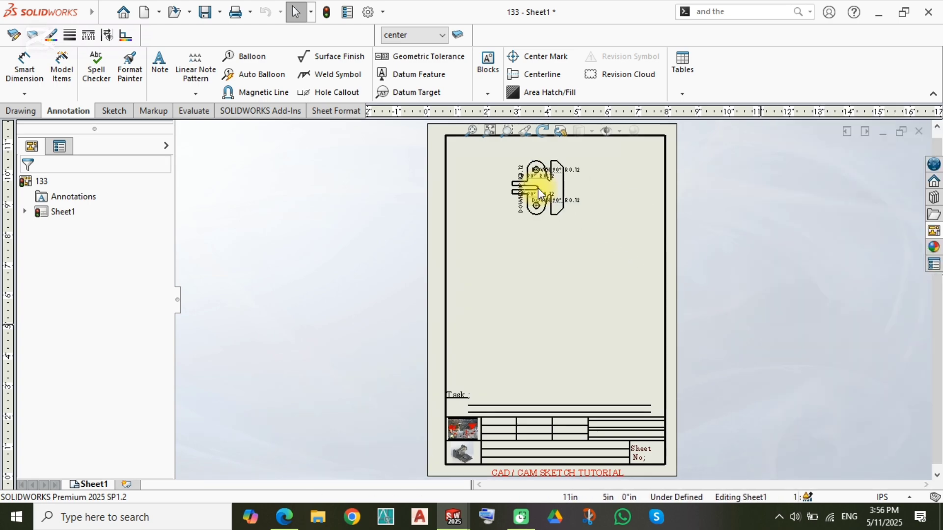
key("Escape")
- Set the flat pattern view to a custom scale of 1:1 and shift it slightly down within the sheet border
left_click(550, 217)
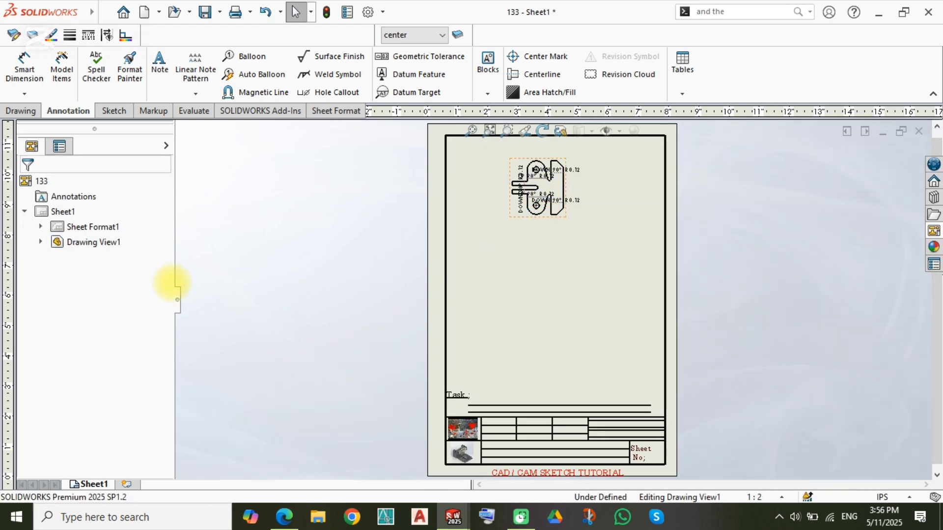
scroll(149, 330, "down", 10)
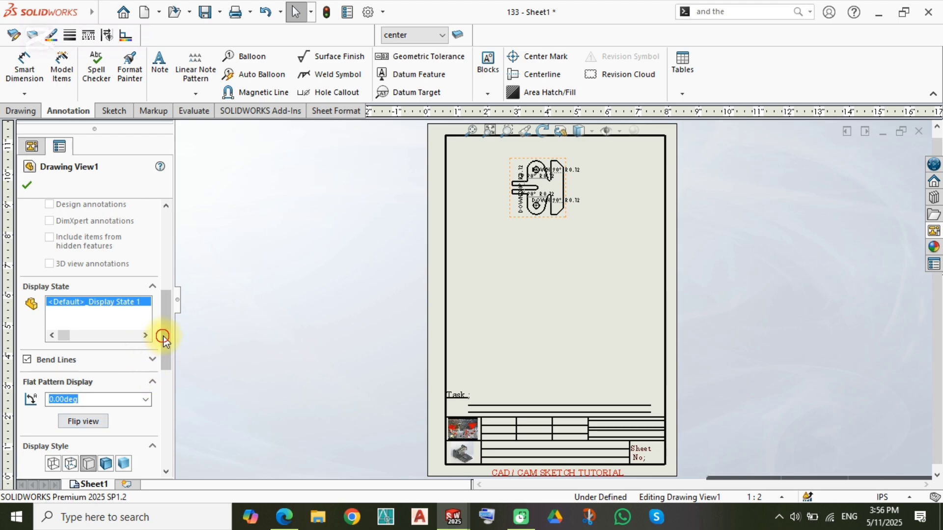
left_click(76, 397)
left_click(98, 415)
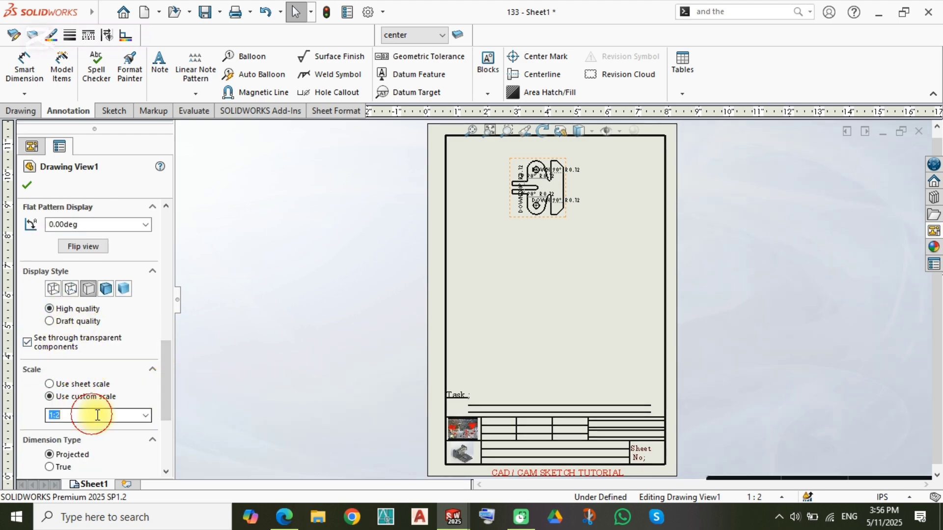
key("Return")
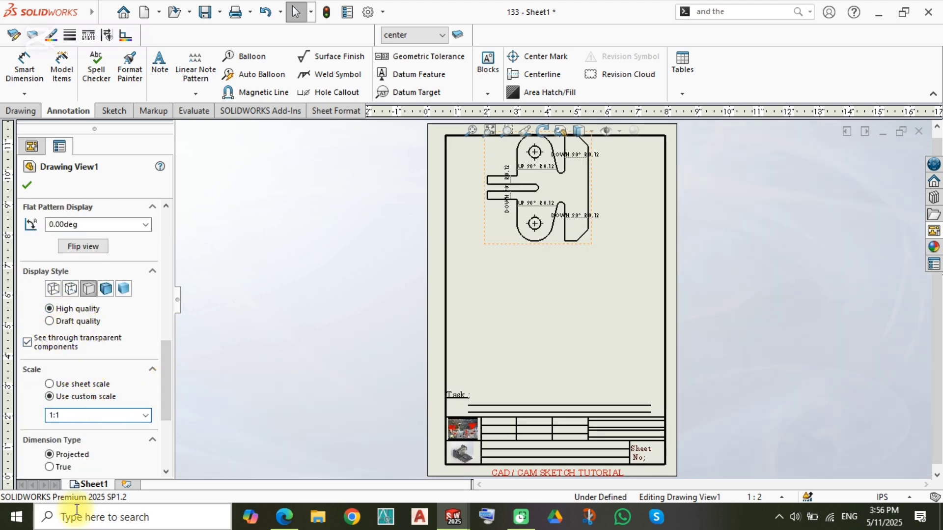
scroll(554, 262, "down", 2)
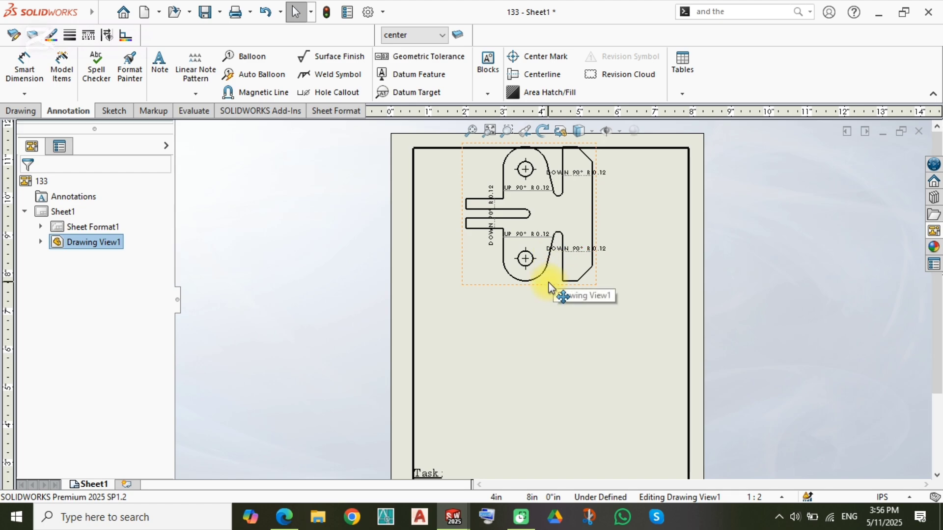
left_click_drag(548, 284, 553, 295)
- Examine the bend lines and bend notes of the flat pattern view
scroll(547, 202, "down", 4)
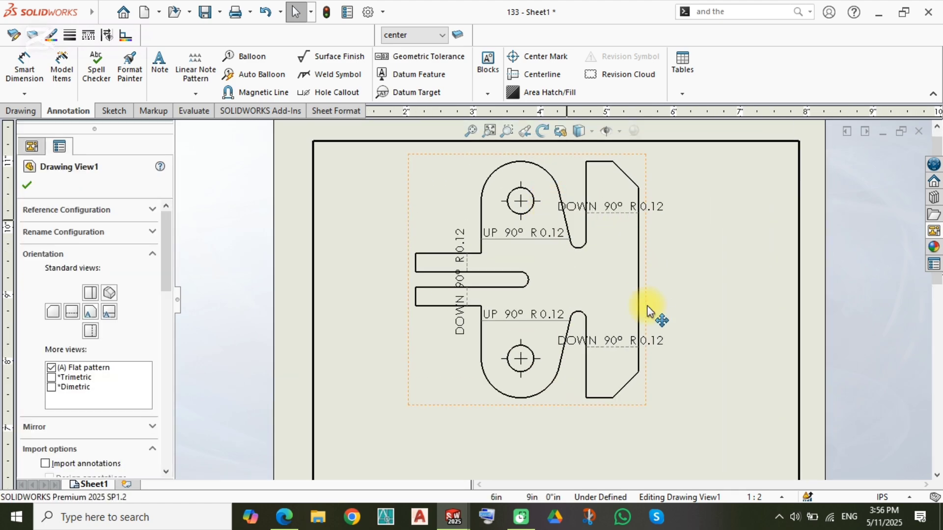
scroll(626, 249, "down", 4)
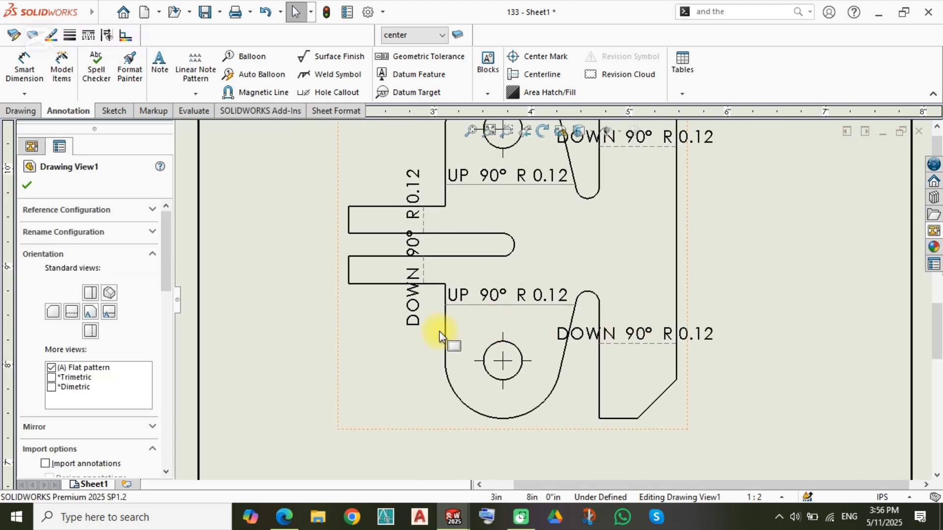
scroll(499, 374, "up", 3)
scroll(547, 281, "down", 4)
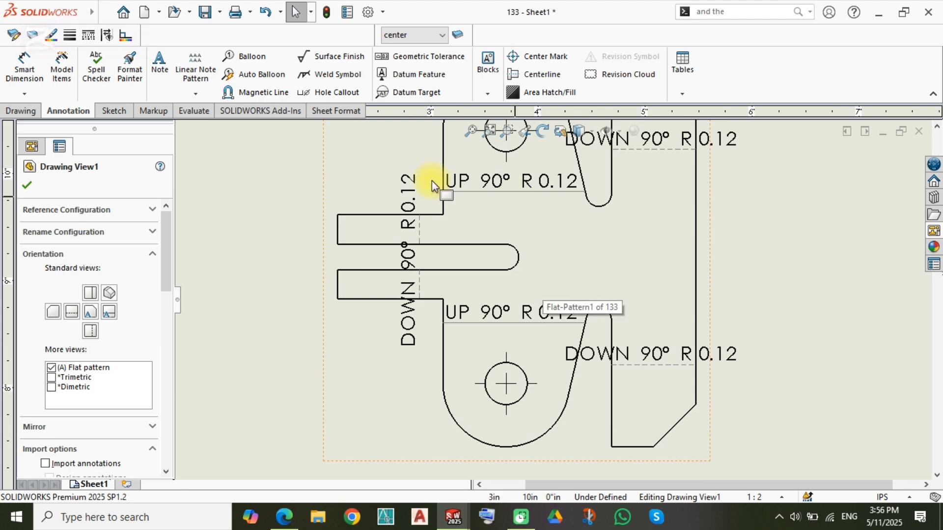
middle_click_drag(598, 222, 524, 226)
scroll(515, 282, "up", 4)
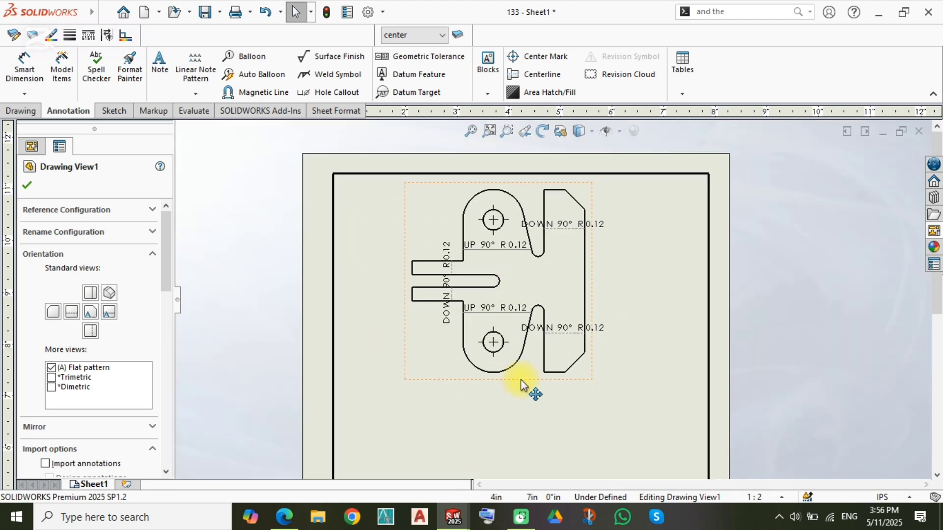
- Place the part's Top view on the sheet below the flat pattern, without adding projected views
middle_click_drag(521, 379, 545, 236)
left_click(488, 343)
mouse_move(505, 364)
middle_mouse_down()
mouse_move(476, 284)
mouse_move(429, 319)
mouse_move(501, 220)
middle_mouse_up()
left_click(935, 231)
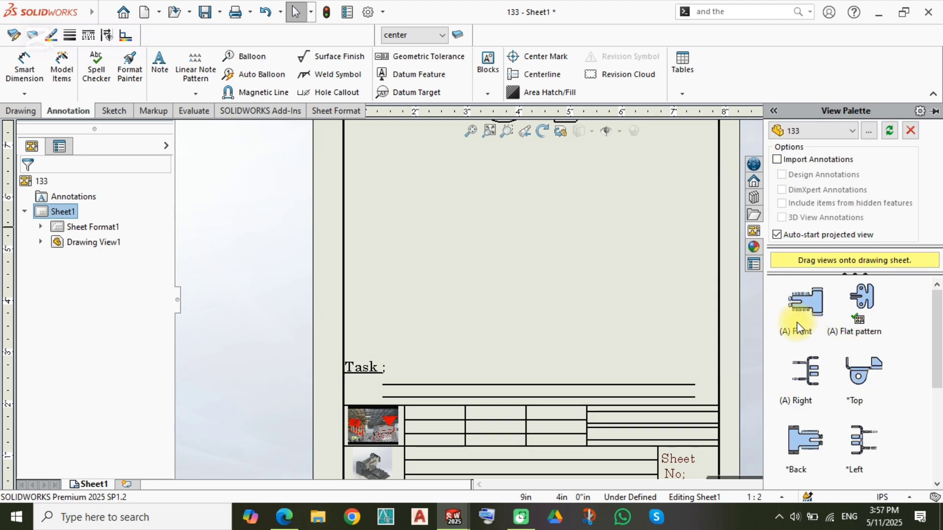
left_click_drag(878, 371, 373, 241)
left_click_drag(465, 203, 451, 205)
key("Escape")
- Set the top view's display style to Hidden Lines Visible
left_click(469, 223)
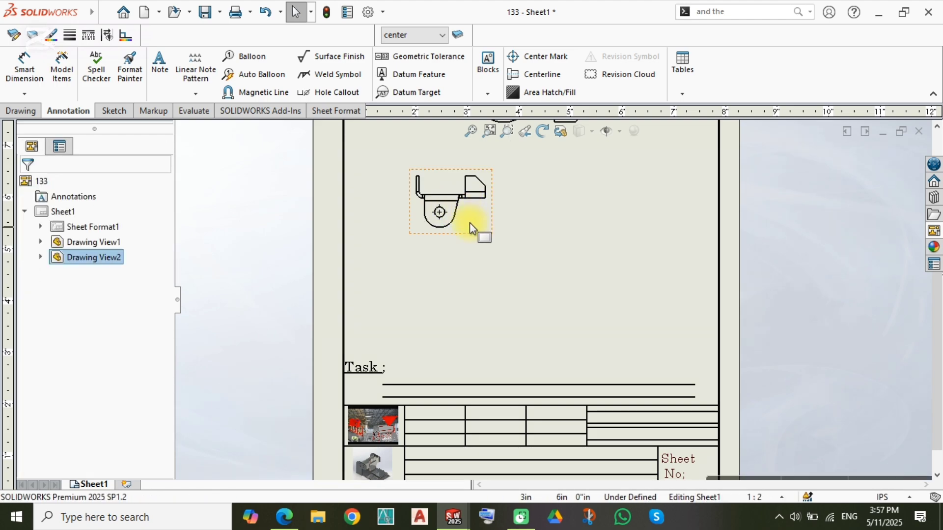
left_click_drag(163, 263, 161, 362)
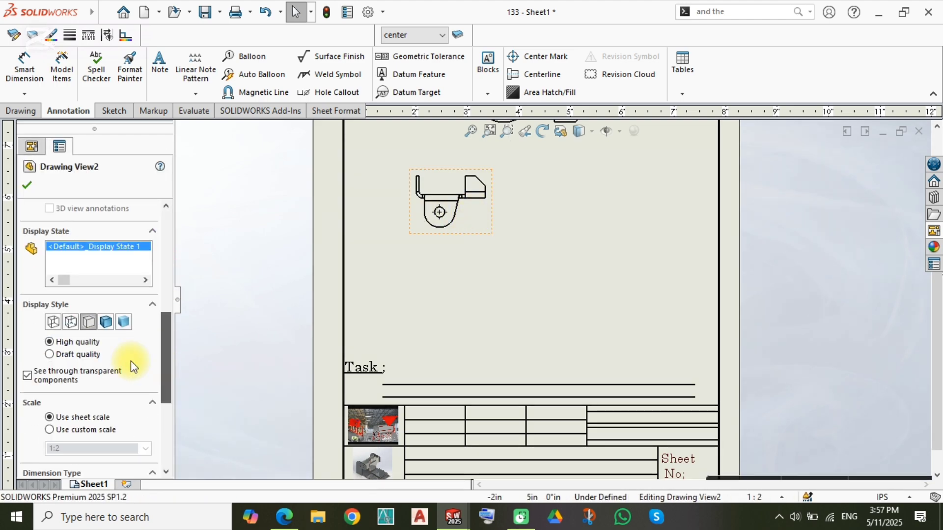
left_click(73, 326)
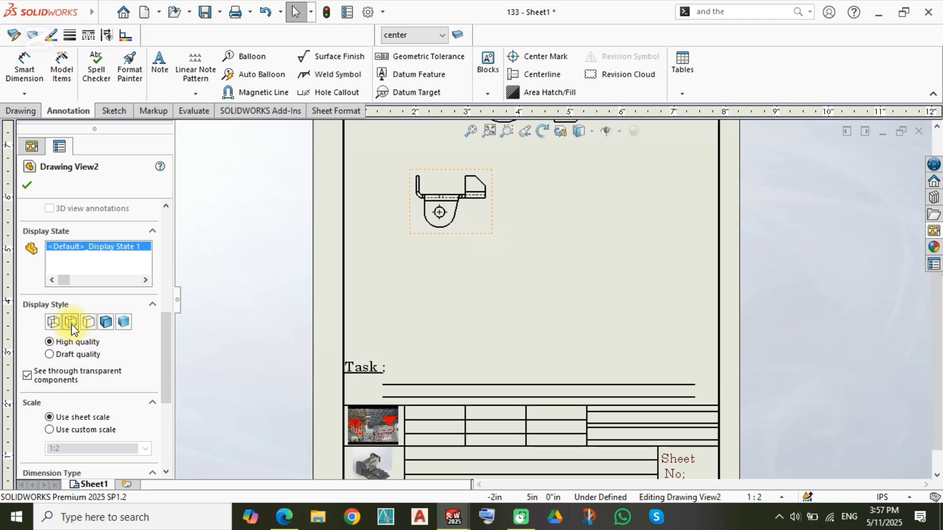
- Set the top view to a custom scale of 1:1
left_click_drag(165, 323, 166, 340)
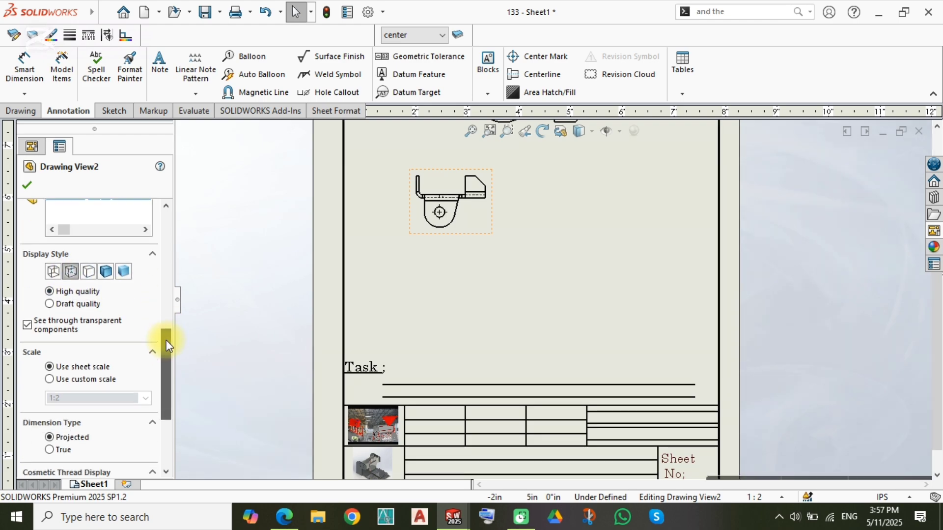
left_click(81, 378)
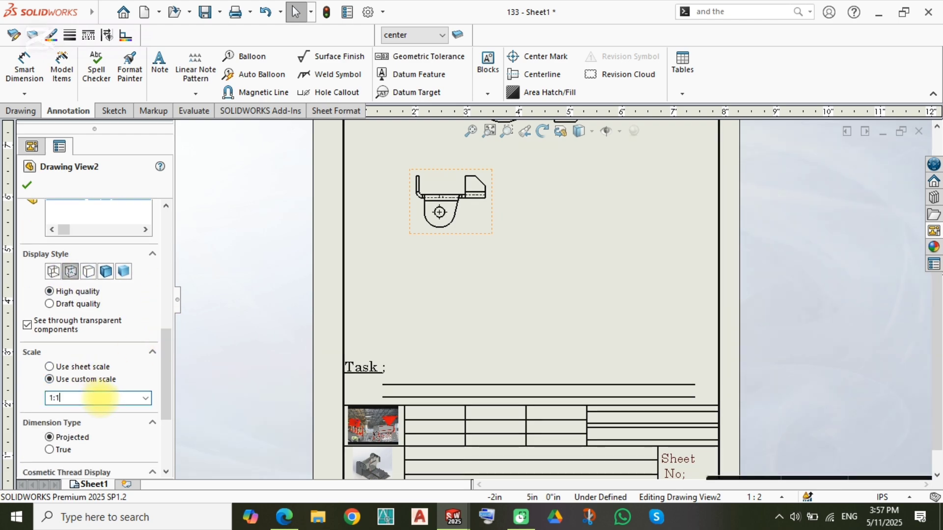
type("1:1")
key("Return")
left_click(467, 295)
- Remove the tangent edges from the display of the top view
scroll(490, 256, "down", 9)
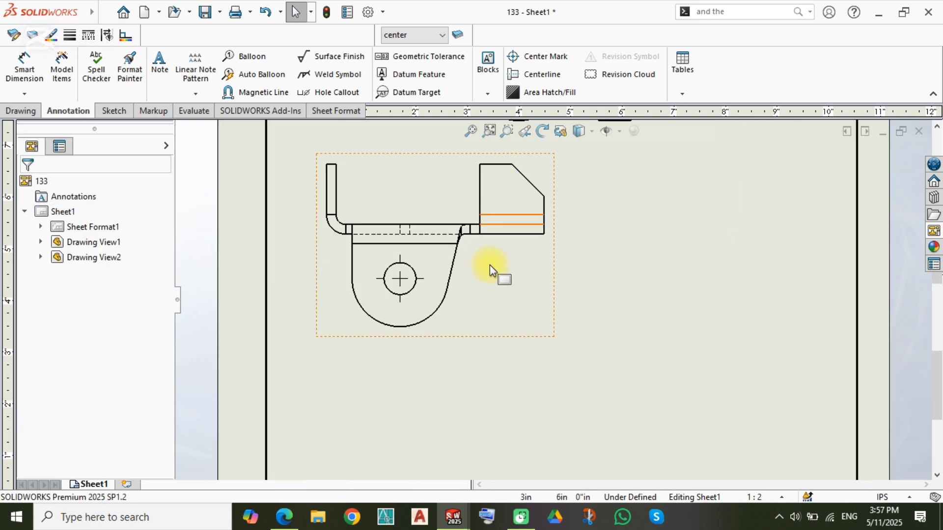
mouse_move(465, 257)
middle_mouse_down()
mouse_move(466, 267)
mouse_move(352, 241)
middle_mouse_up()
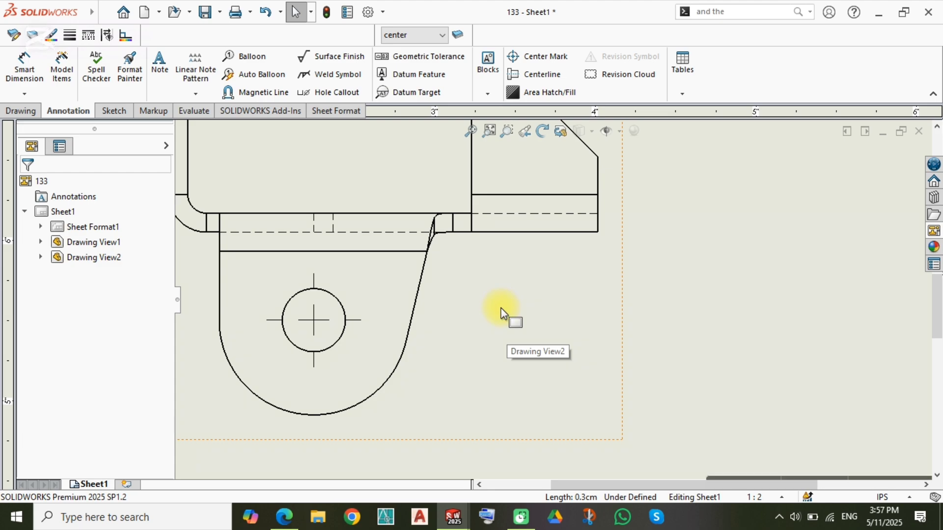
left_click(531, 300)
left_click(582, 293)
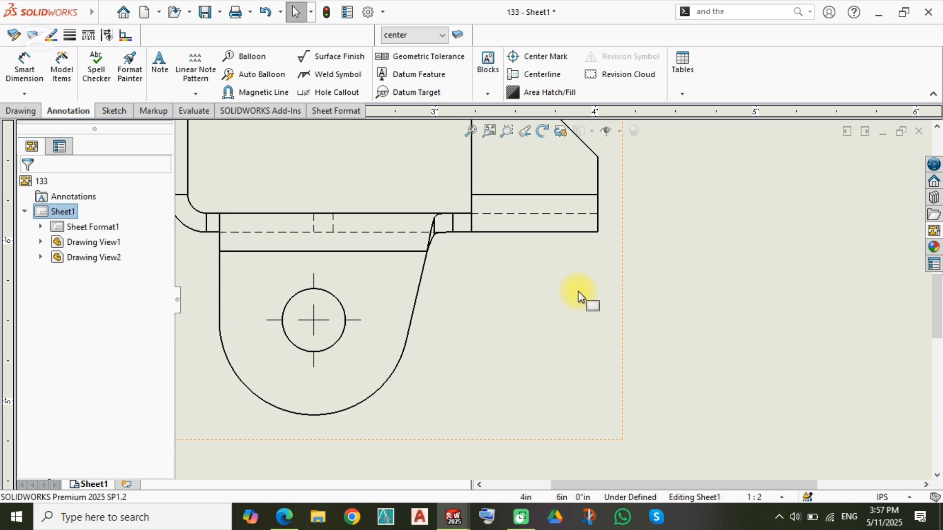
left_click(589, 297)
right_click(581, 298)
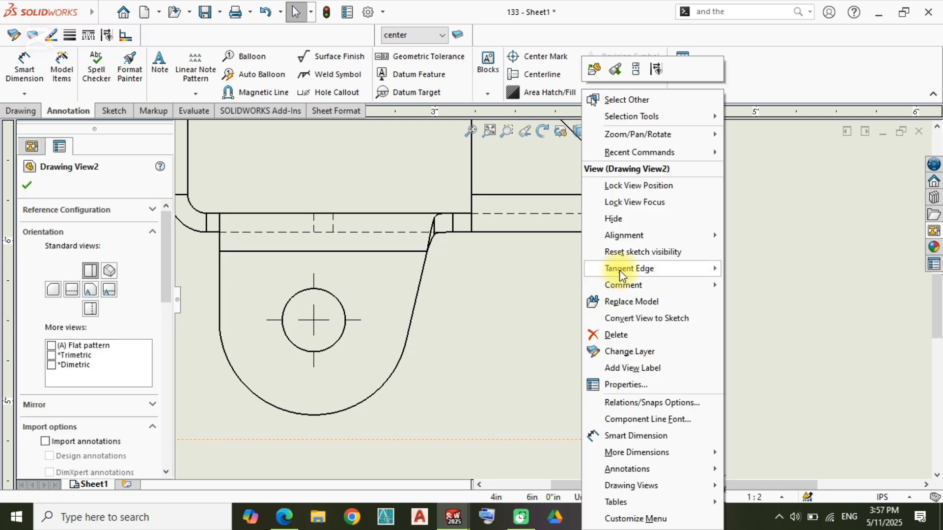
mouse_move(632, 267)
left_click(752, 302)
left_click(768, 330)
scroll(383, 310, "up", 6)
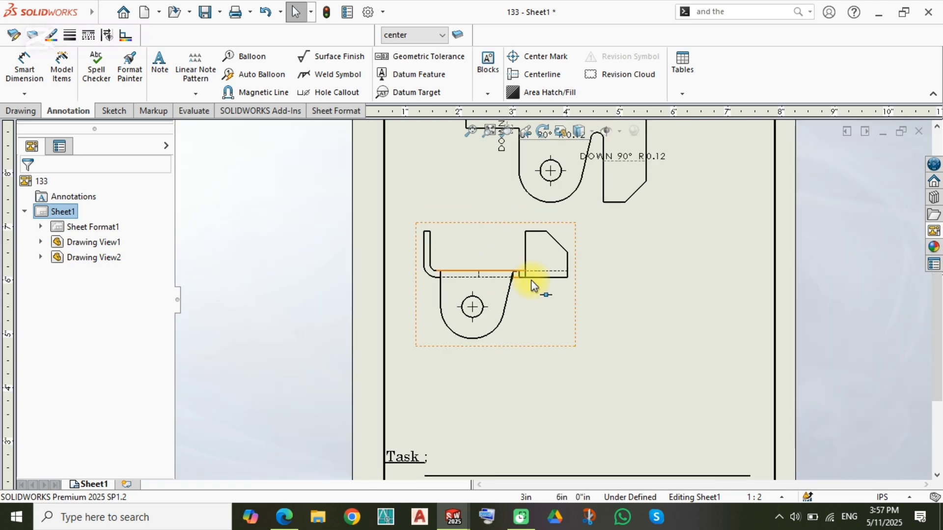
- Project two views from the top view, one to its left and one above it
middle_click_drag(535, 285, 502, 298)
left_click(520, 322)
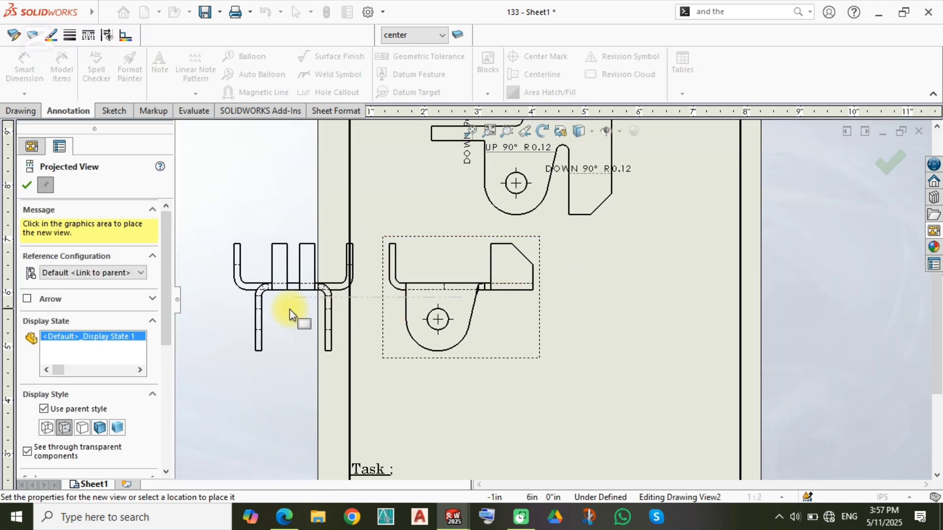
left_click(280, 311)
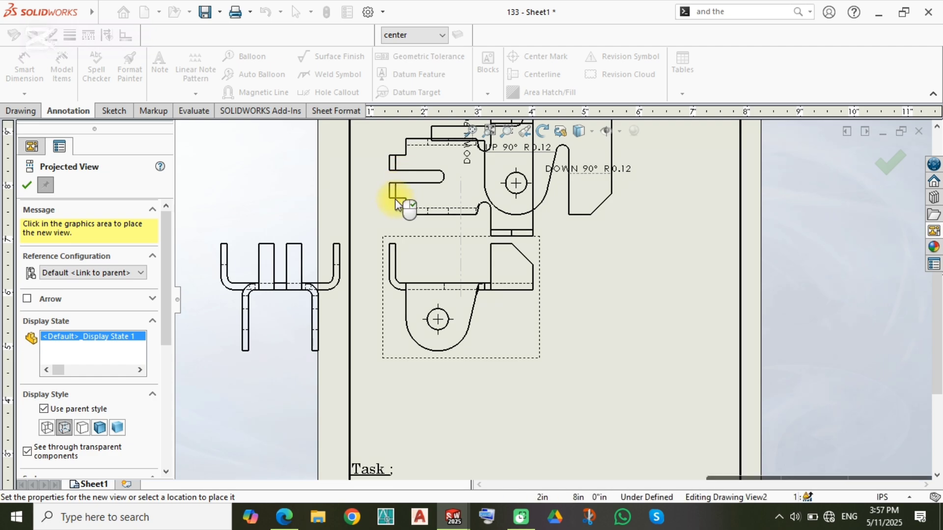
left_click(390, 199)
- Move the projected views below and to the right of the parent view, and shift the parent view slightly up and right
mouse_move(541, 227)
left_mouse_down()
mouse_move(552, 474)
mouse_move(544, 452)
left_mouse_up()
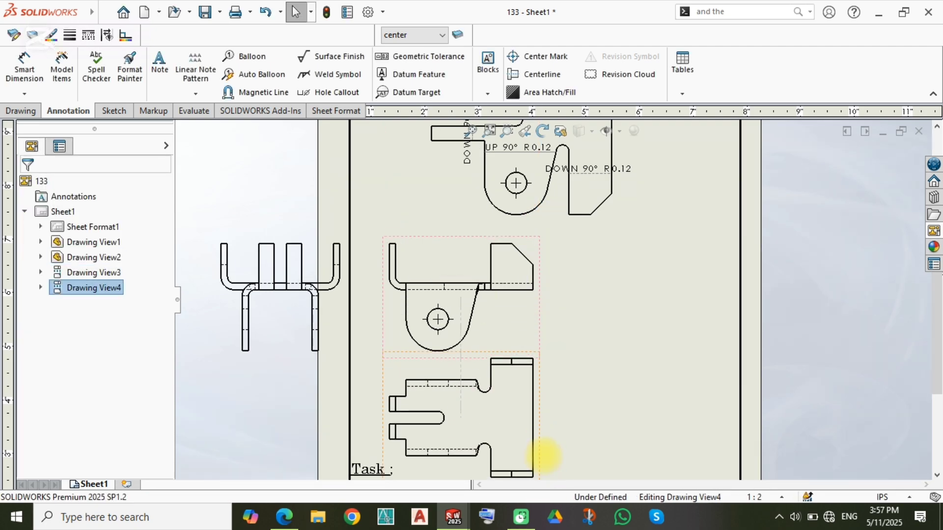
left_click(295, 295)
left_click_drag(236, 320, 592, 342)
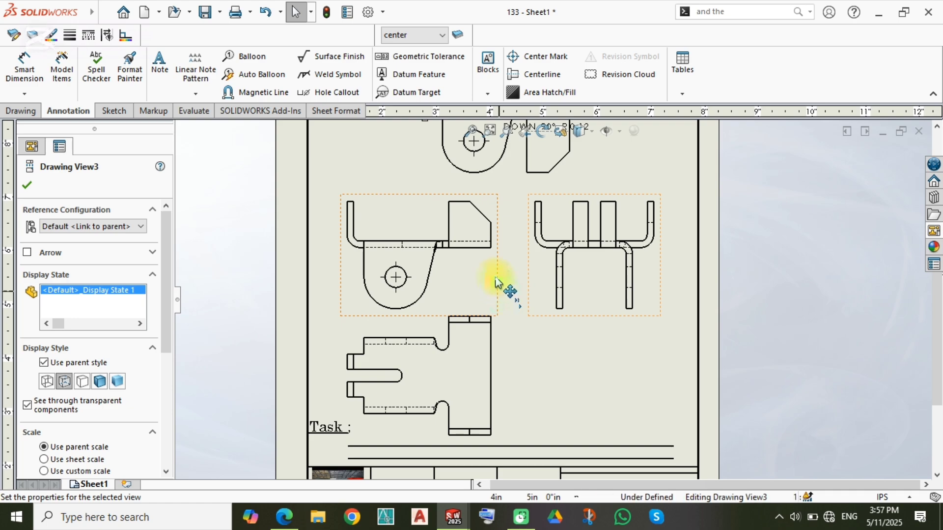
left_click_drag(496, 282, 509, 278)
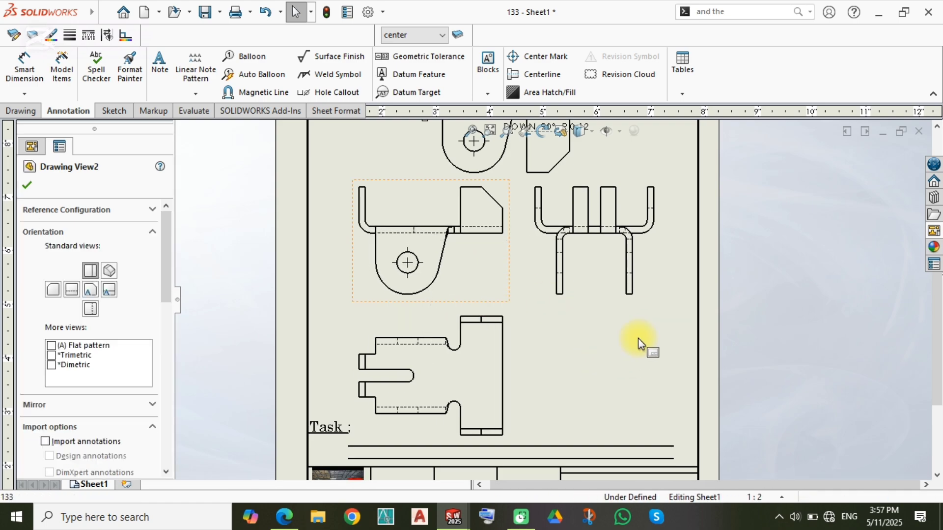
- Add a center mark to the slot's rounded end in the lower view and extend its lines past the part's outline
right_click_drag(639, 334, 624, 345)
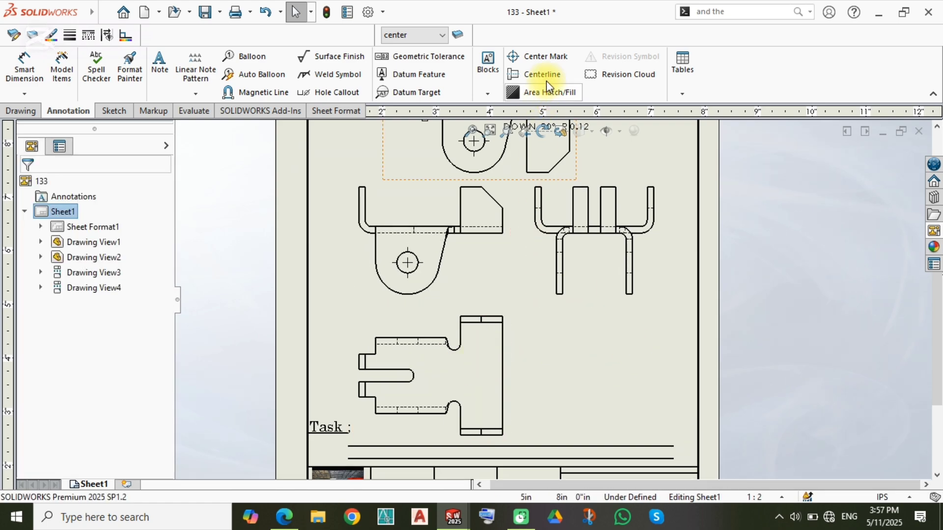
left_click(414, 374)
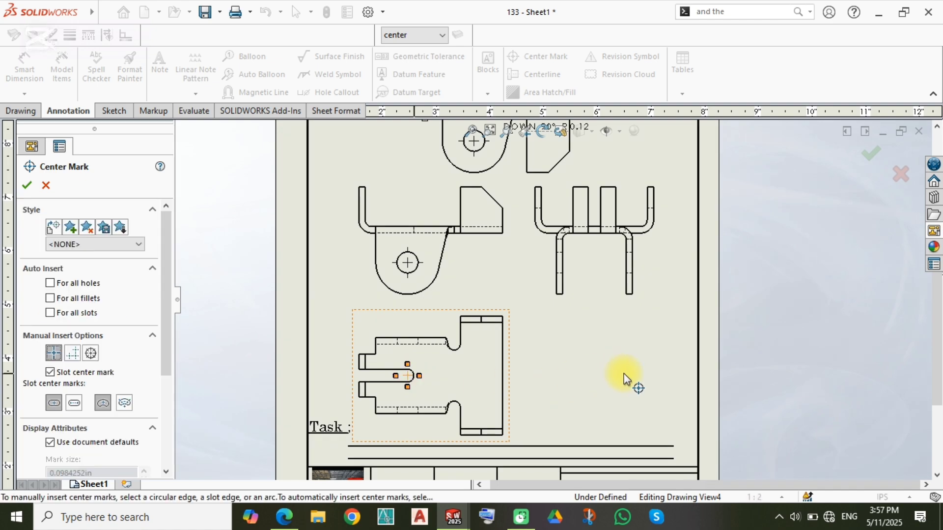
key("Escape")
scroll(431, 382, "down", 3)
left_click(419, 354)
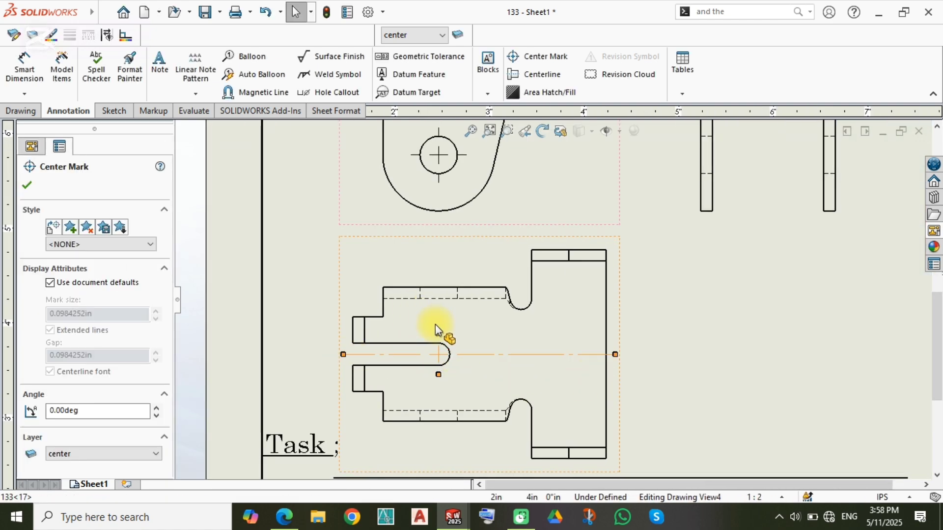
left_click_drag(453, 292, 445, 243)
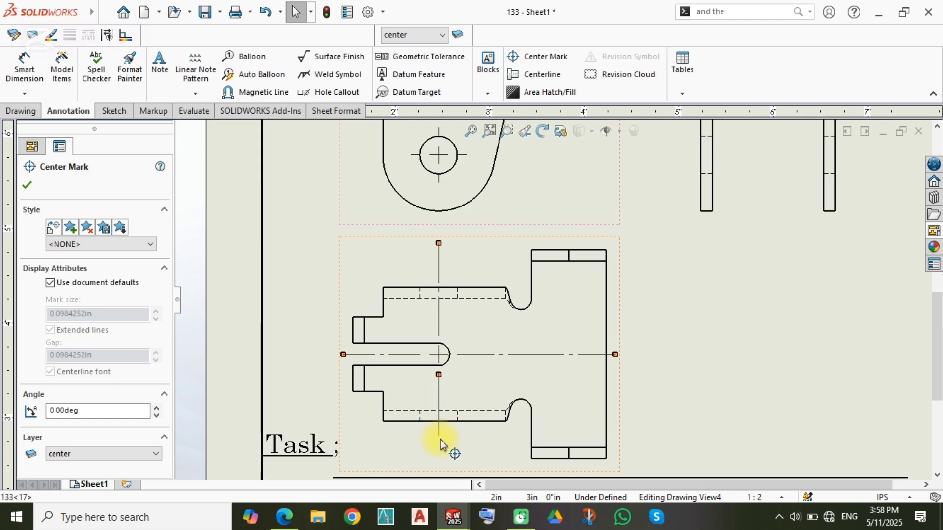
left_click_drag(441, 439, 440, 440)
- Extend the vertical line of the hole's center mark beyond the upper and lower edges of the parent view
middle_click_drag(425, 261, 392, 388)
left_click(411, 286)
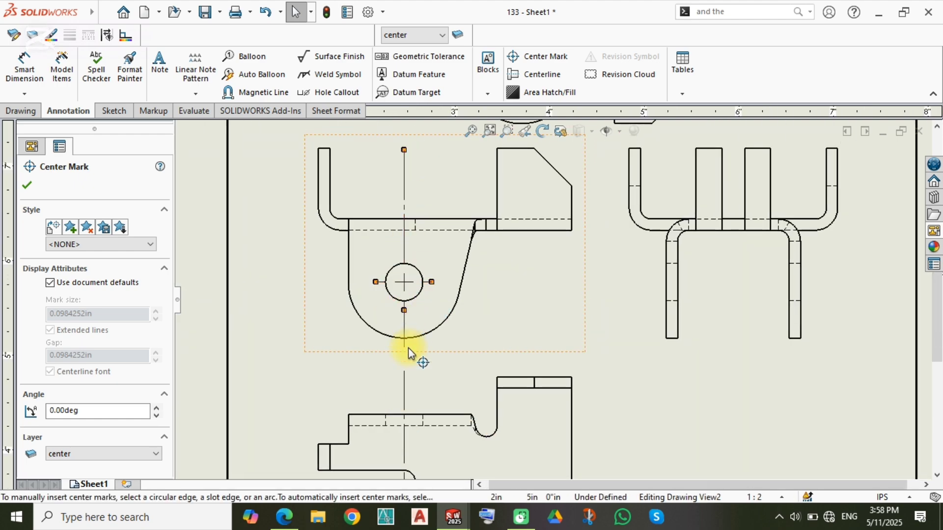
middle_click_drag(631, 292, 501, 353)
key("Escape")
- Add a centerline midway between the inner edges of the two upright tabs in the side view
left_click(792, 335)
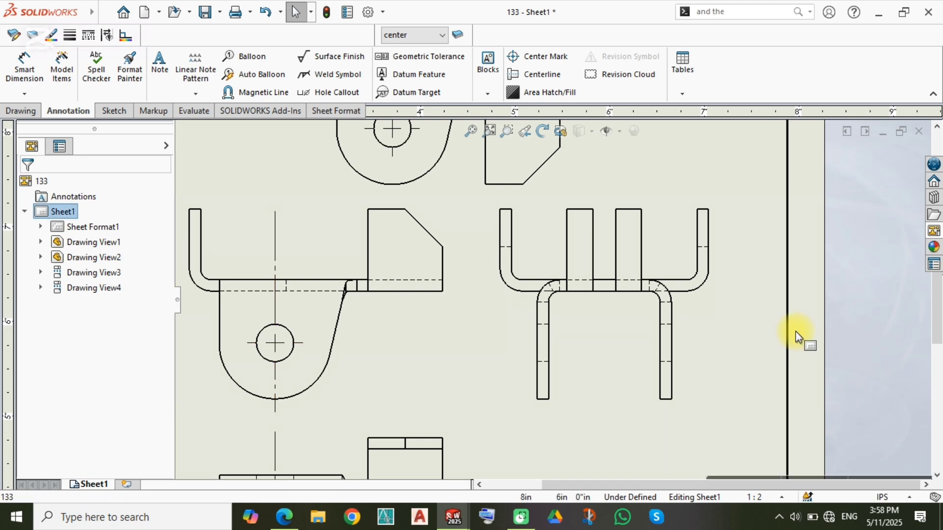
key("Return")
scroll(613, 286, "down", 6)
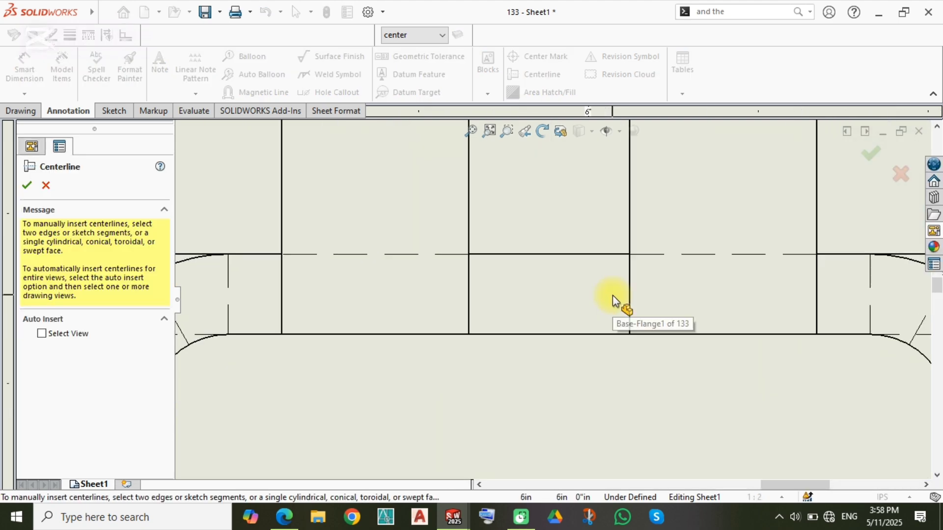
left_click(630, 287)
left_click(471, 295)
key("Escape")
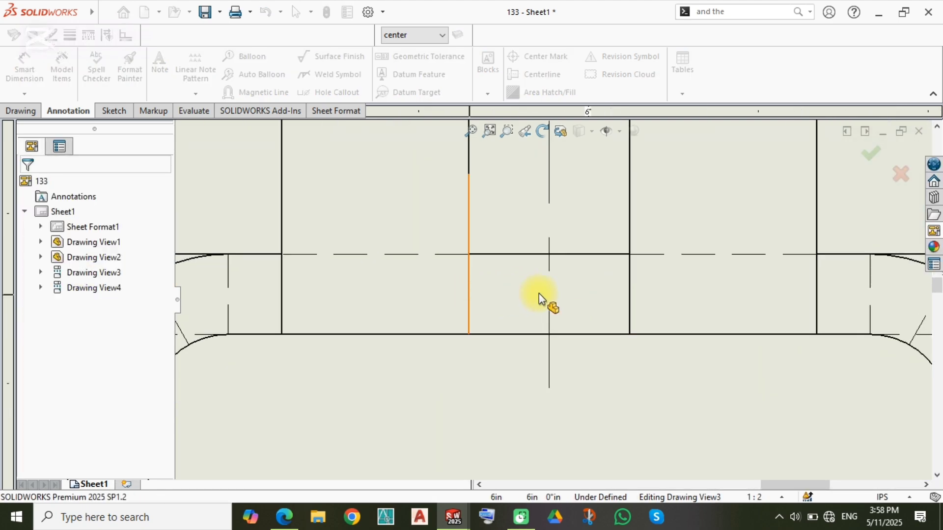
- Extend the side view's vertical centerline over the full height of the view, beyond the lower ends of the legs
left_click(552, 293)
scroll(541, 339, "up", 4)
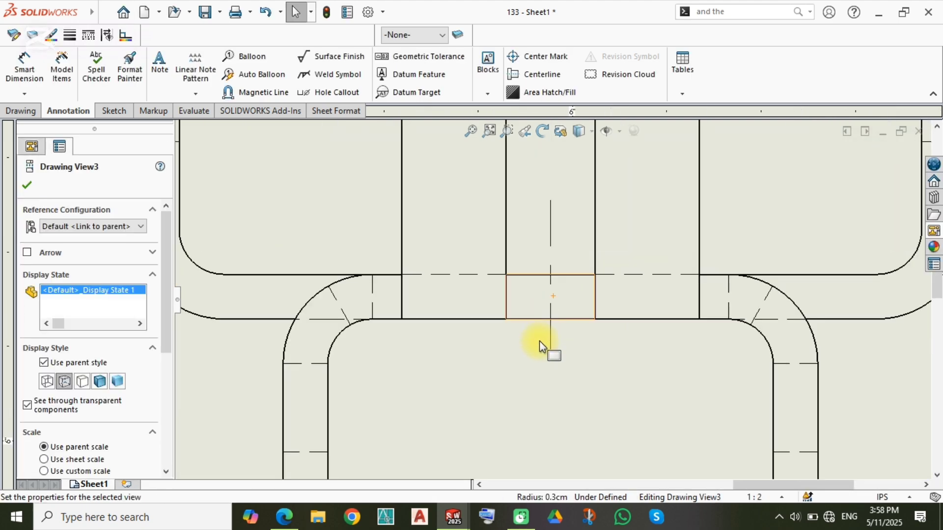
left_click(551, 265)
scroll(552, 287, "up", 4)
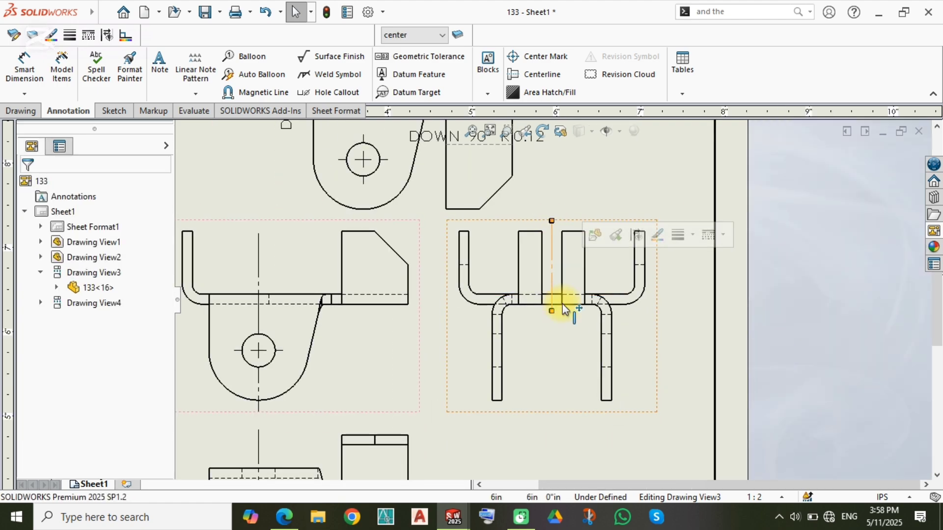
left_click_drag(551, 311, 551, 410)
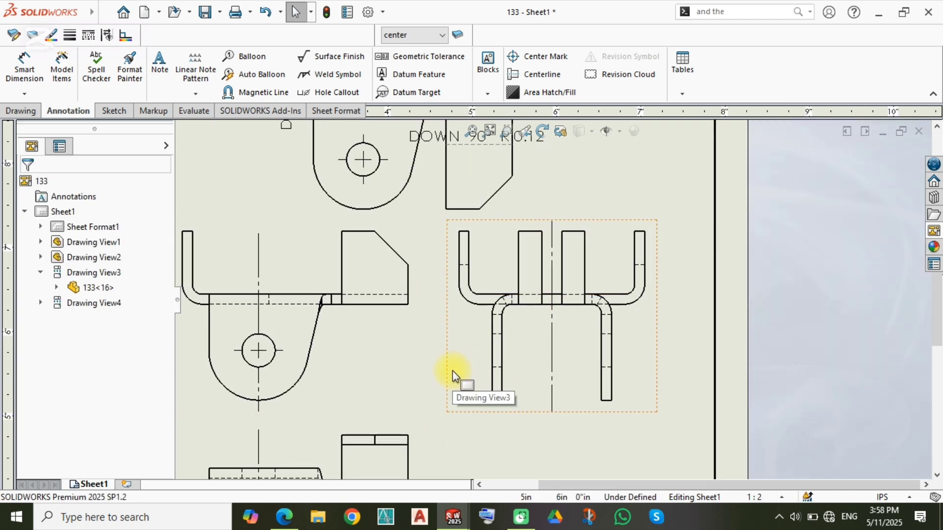
- Add centerlines through the bends and holes of both downward legs in the side view
right_click_drag(691, 331, 614, 332)
scroll(627, 336, "down", 4)
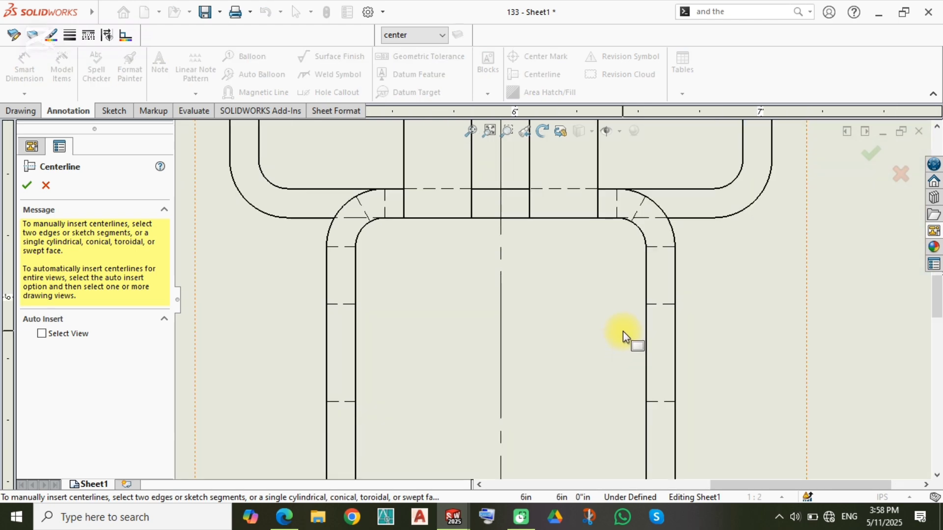
left_click(655, 308)
scroll(509, 381, "up", 6)
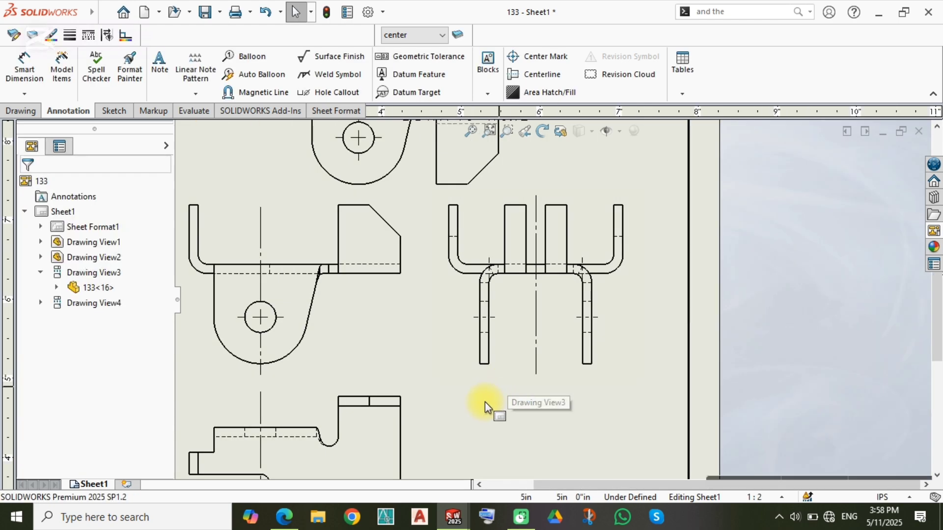
- Edit the sheet format and complete the sheet number note in the title block as "Sheet No;133"
mouse_move(455, 379)
middle_mouse_down()
mouse_move(501, 335)
mouse_move(461, 164)
middle_mouse_up()
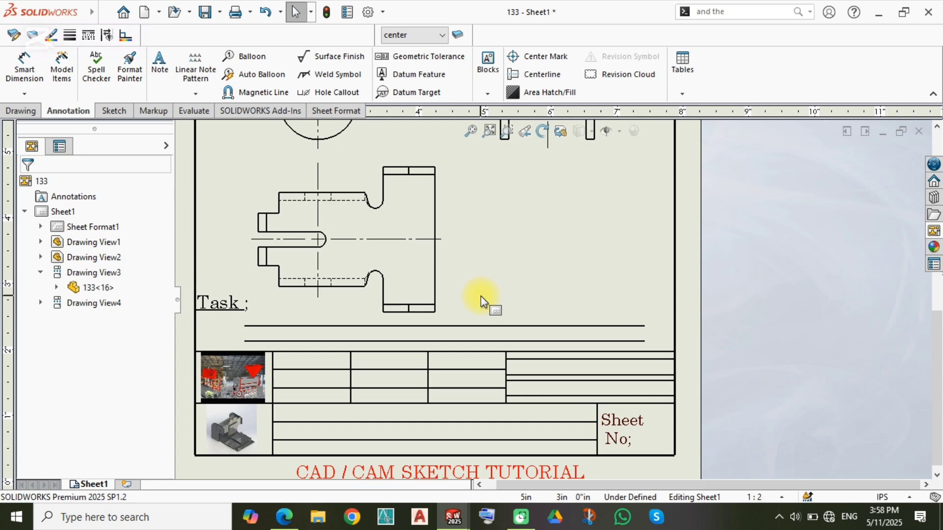
right_click(123, 231)
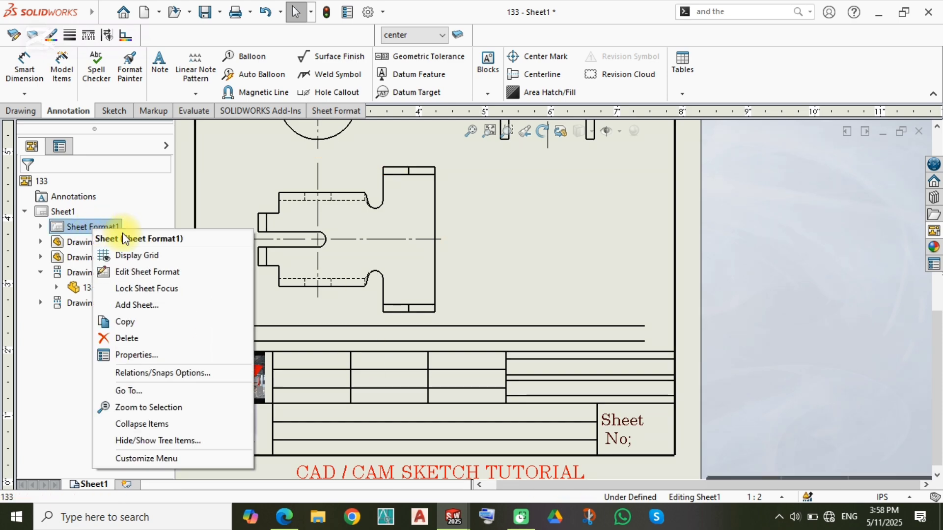
left_click(138, 272)
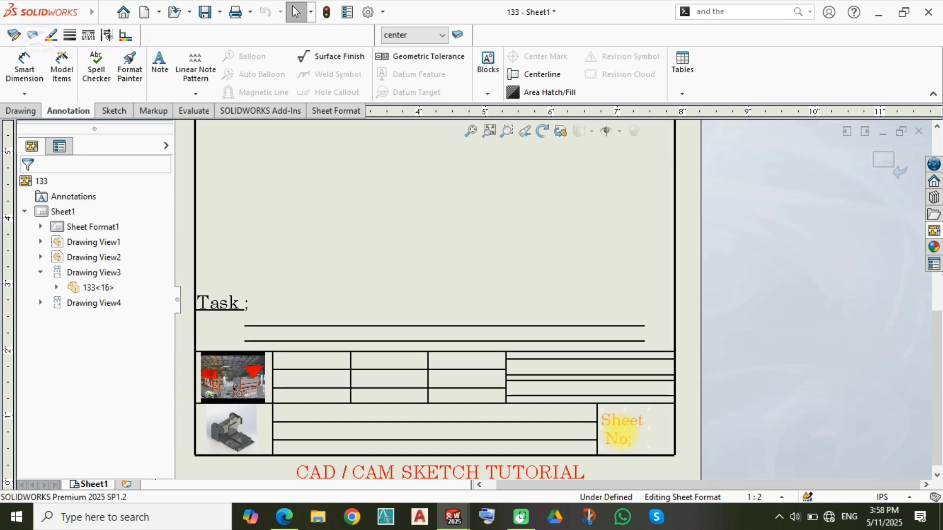
double_click(624, 432)
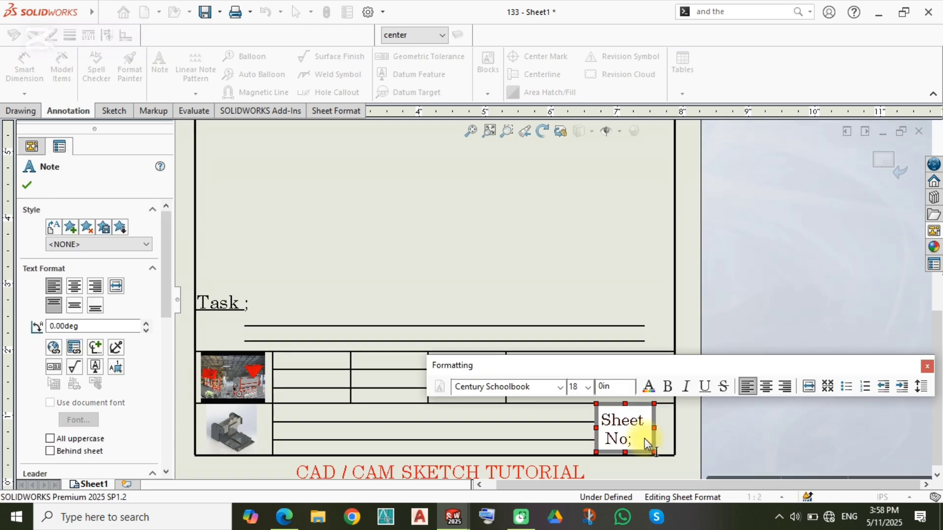
type("133")
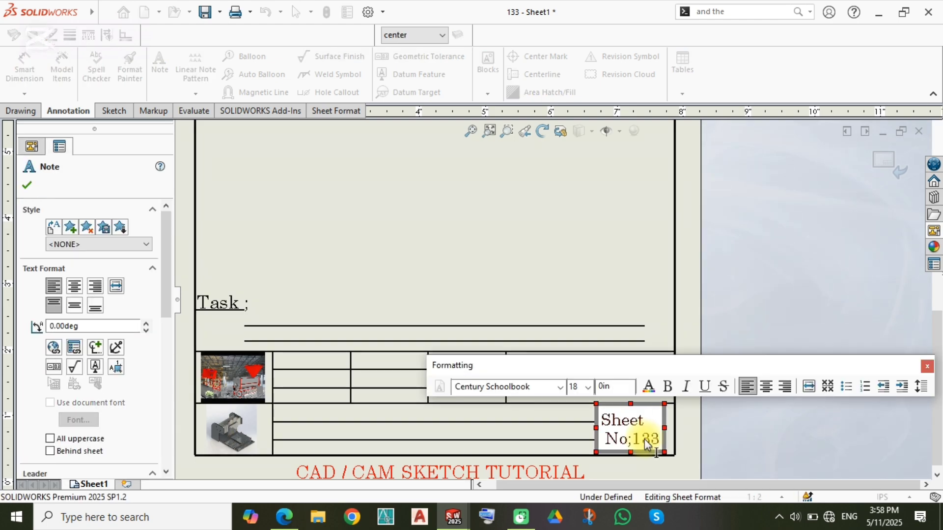
left_click(476, 280)
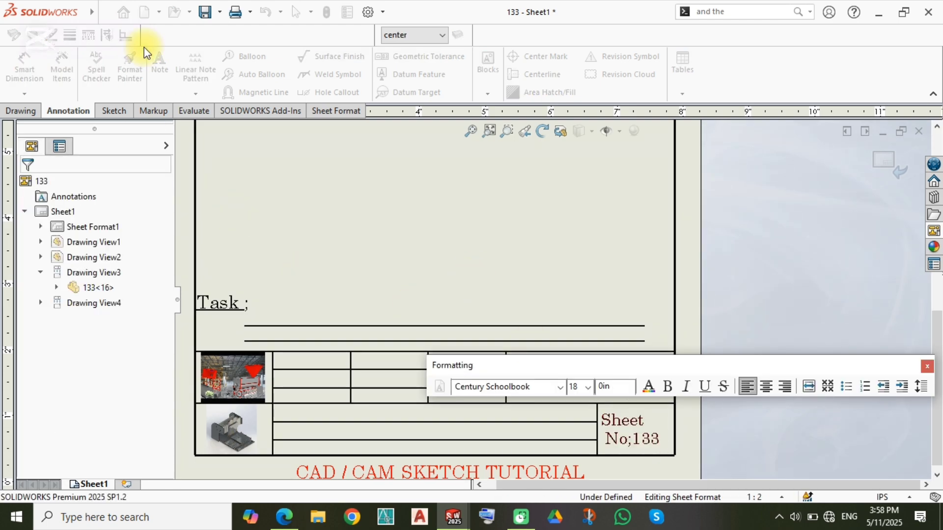
- Add a note reading "SUPPORT" in the title block's name row beside the part picture, narrowing its text box from the left side
left_click(316, 432)
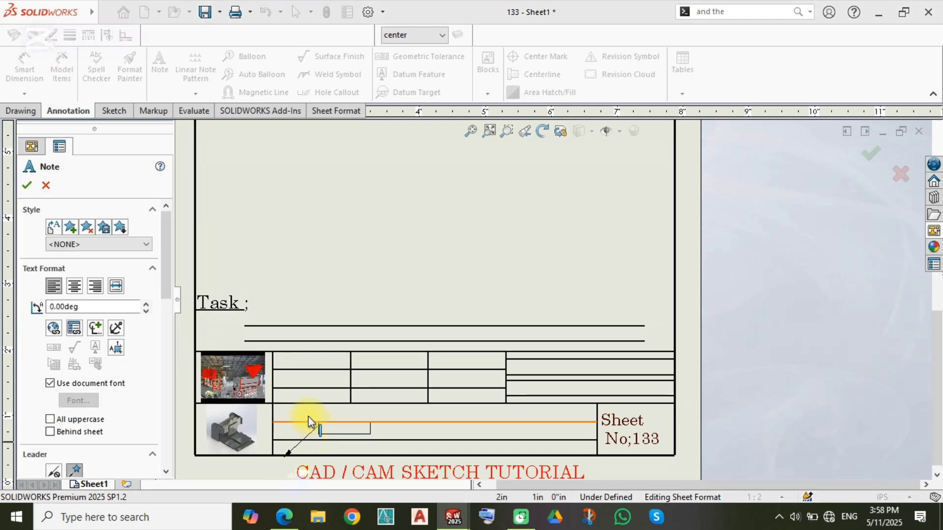
left_click(317, 433)
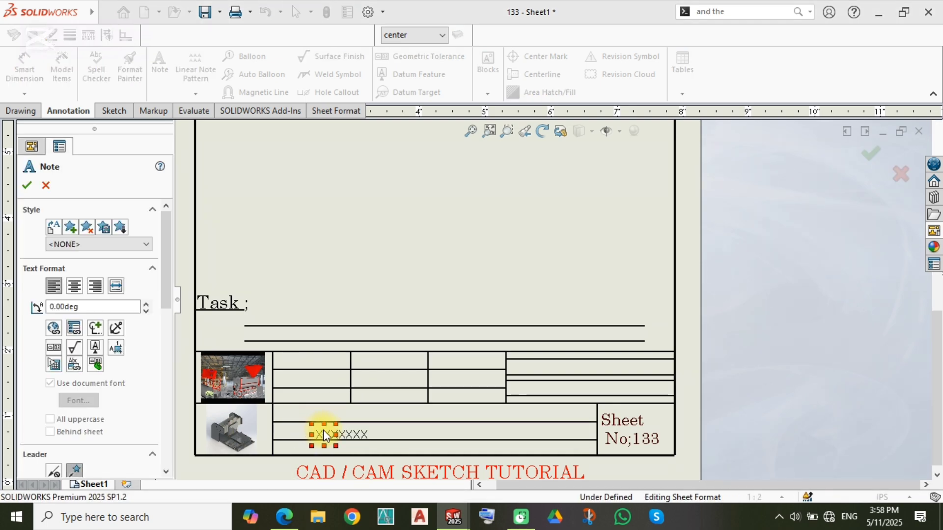
left_click_drag(347, 435, 469, 429)
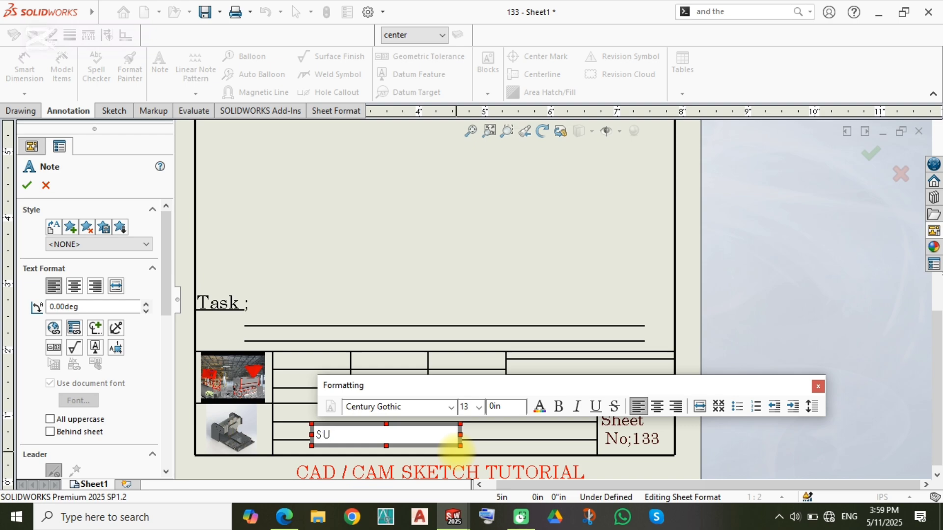
type("PPORT")
left_click_drag(313, 434, 391, 434)
- Format the SUPPORT note in Century Schoolbook at size 16, widening its text box so the word fits on one line
left_click(406, 408)
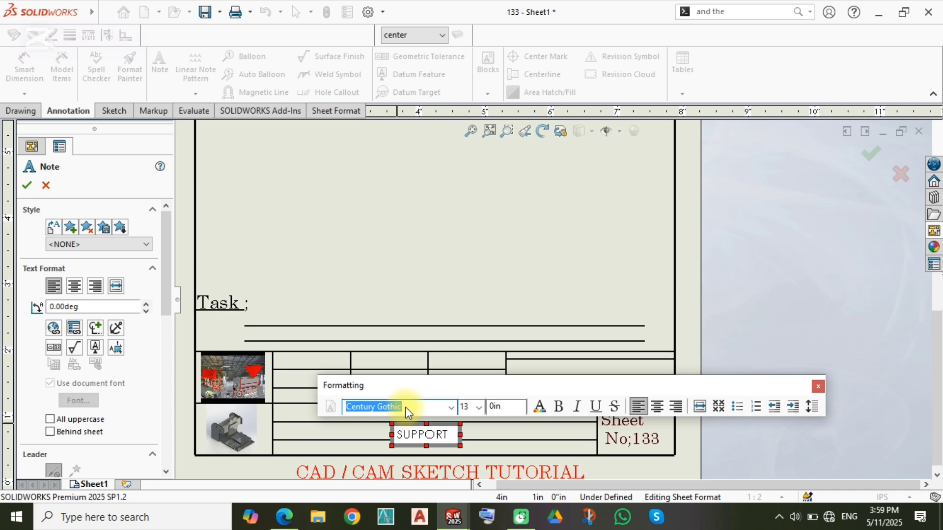
left_click_drag(397, 434, 458, 440)
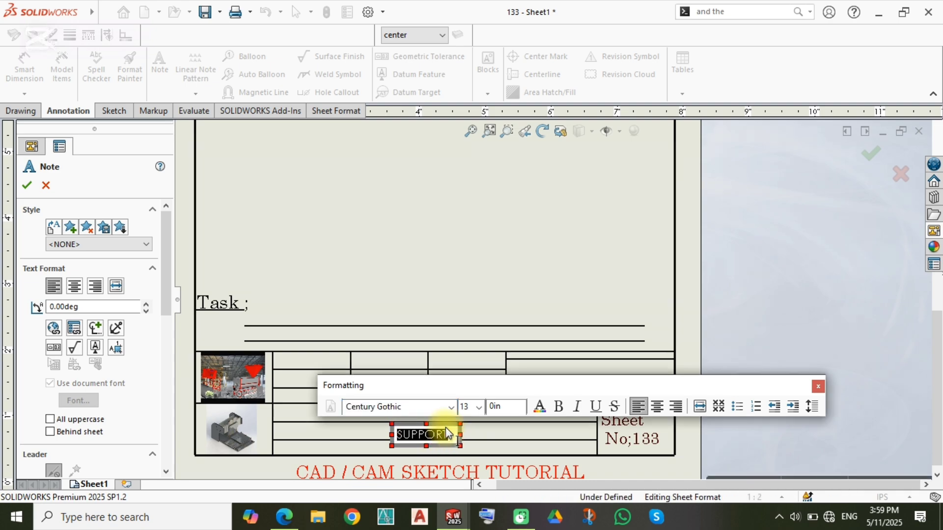
left_click(420, 408)
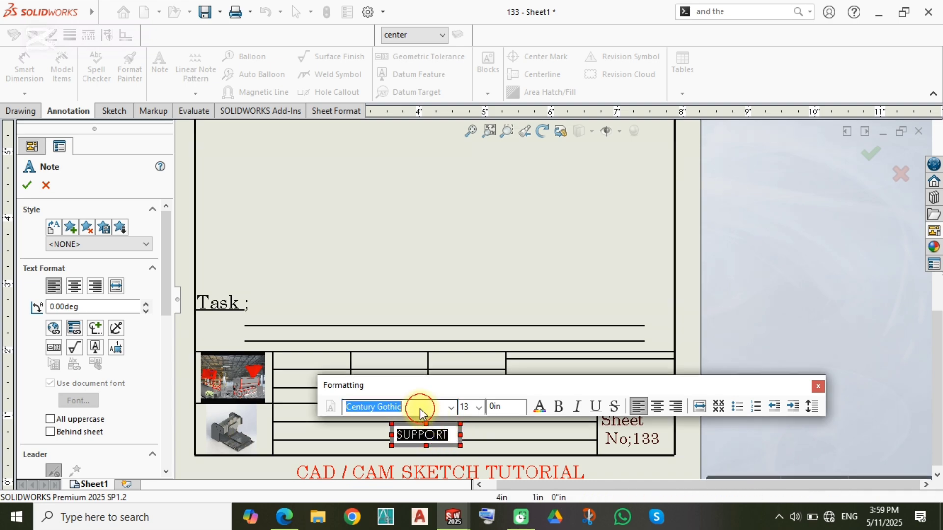
left_click(479, 407)
left_click(389, 407)
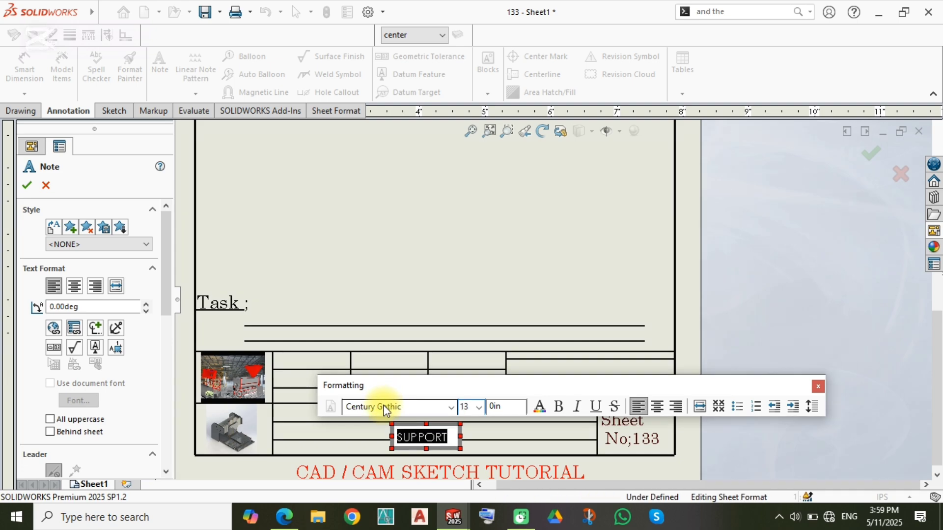
left_click(385, 408)
scroll(385, 408, "down", 1)
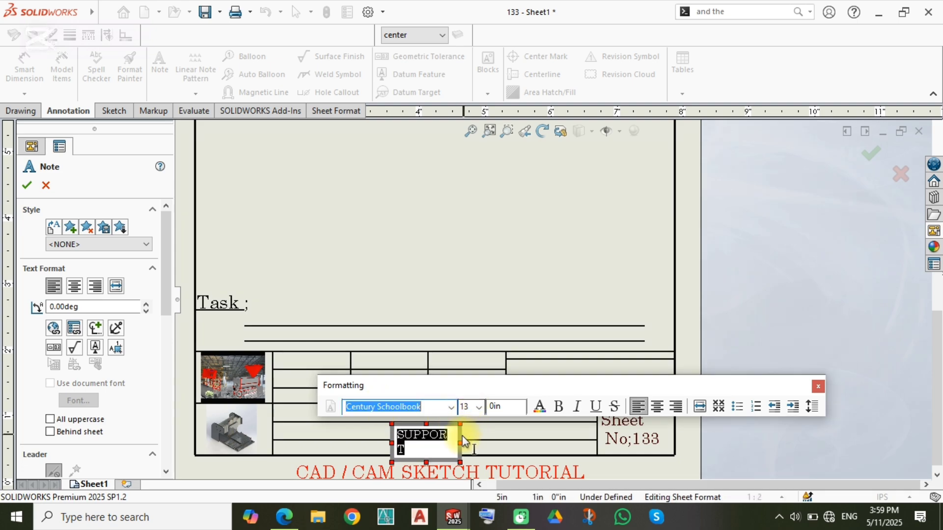
left_click_drag(462, 441, 484, 443)
left_click(479, 407)
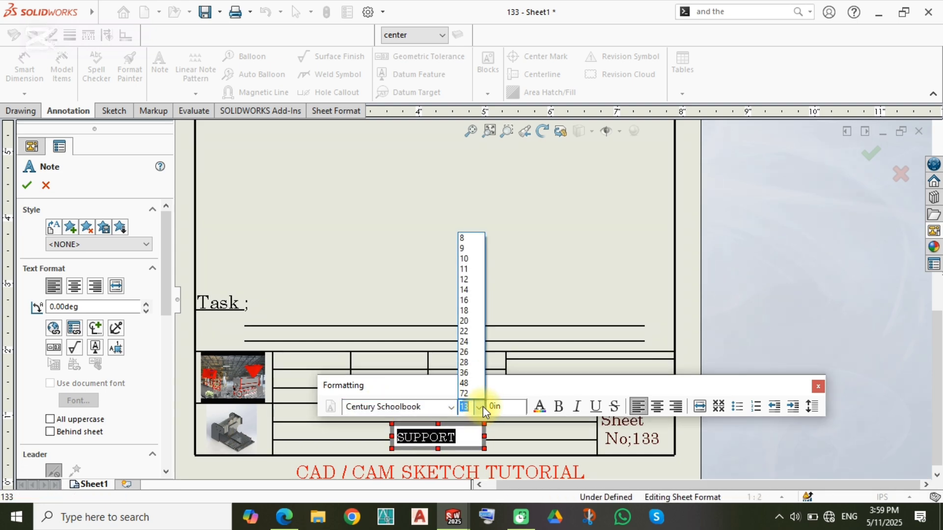
left_click(474, 301)
left_click(418, 278)
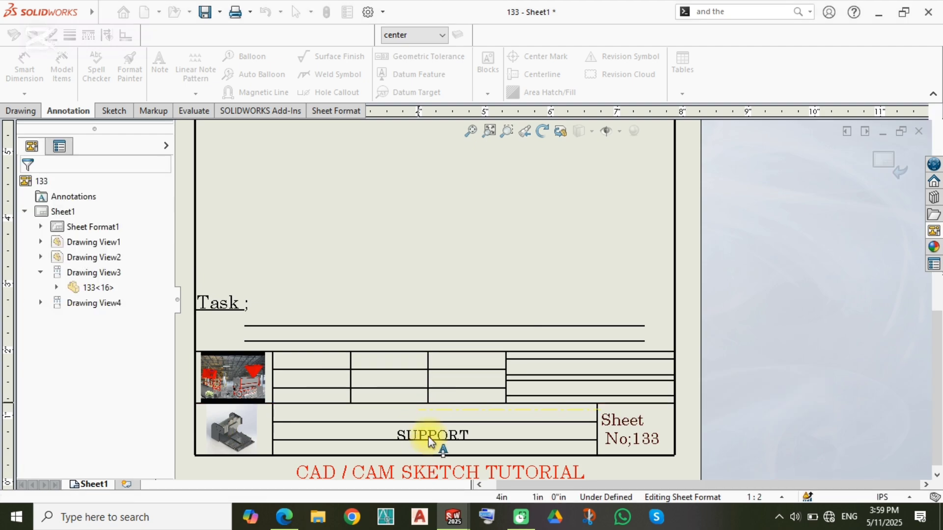
- Move the SUPPORT note slightly left and up so it sits centrally between the lines of the title block's name row
left_click_drag(429, 436, 419, 433)
left_click(384, 284)
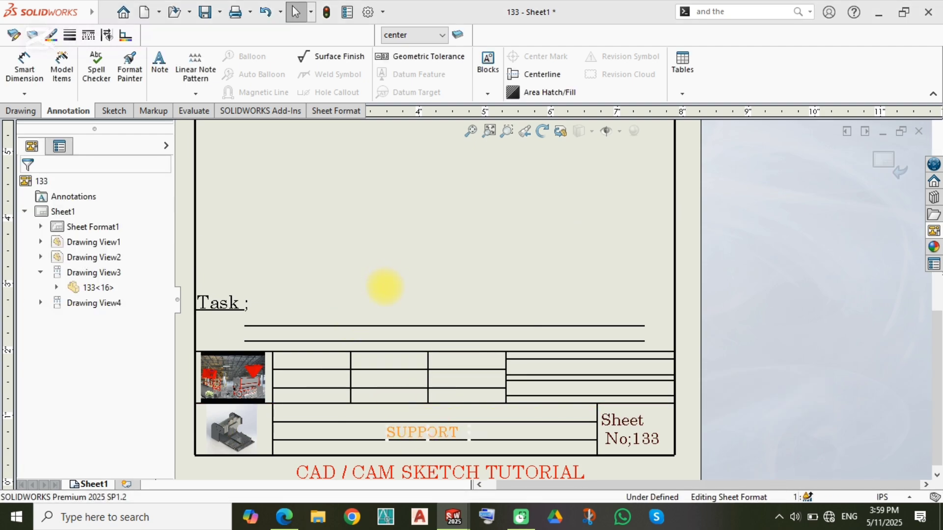
left_click(370, 340)
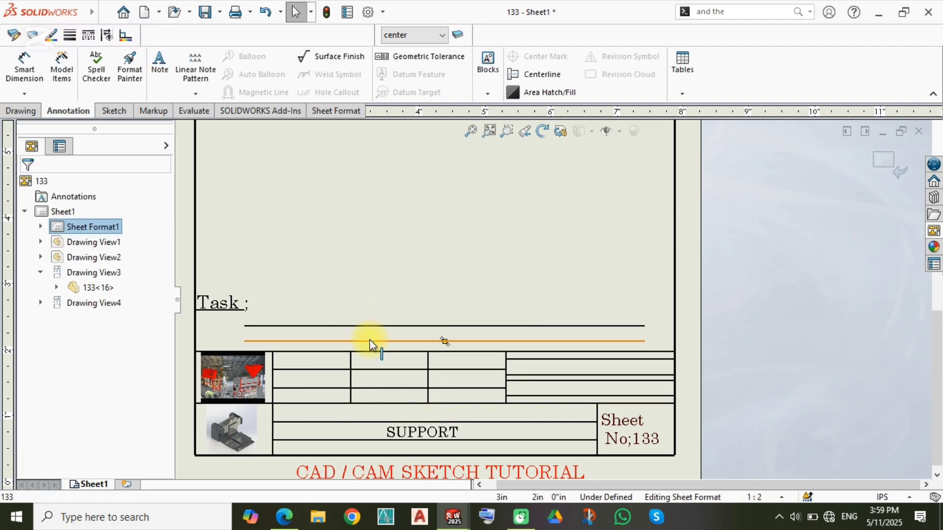
- Exit sheet format editing and fit the whole drawing sheet in view
left_click(885, 161)
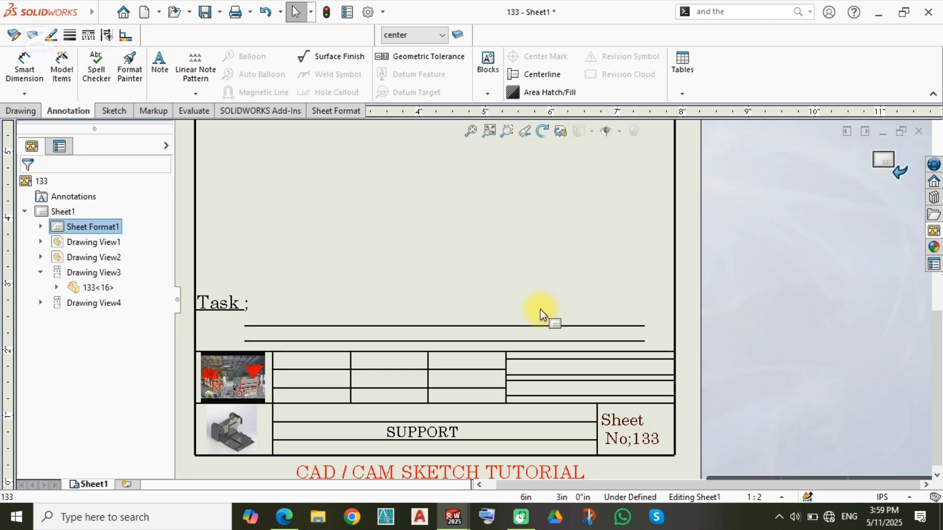
scroll(516, 310, "up", 5)
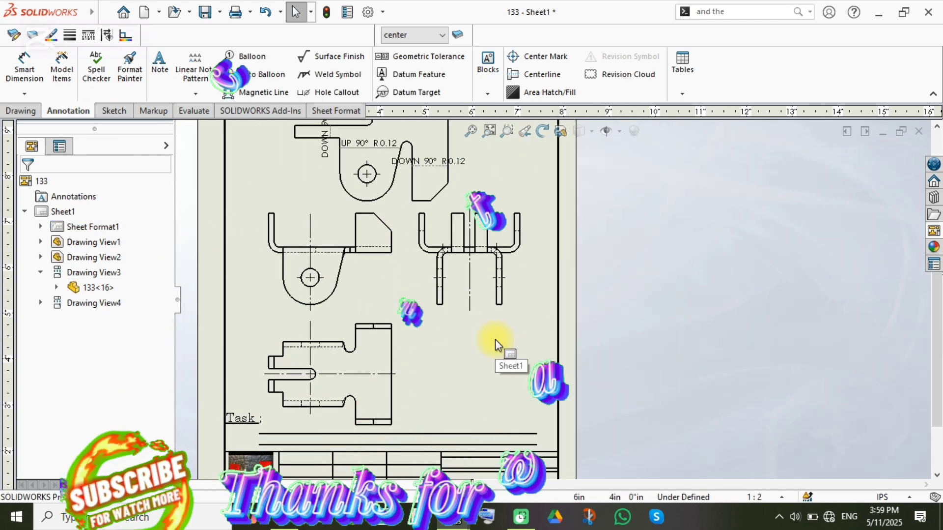
key("f")
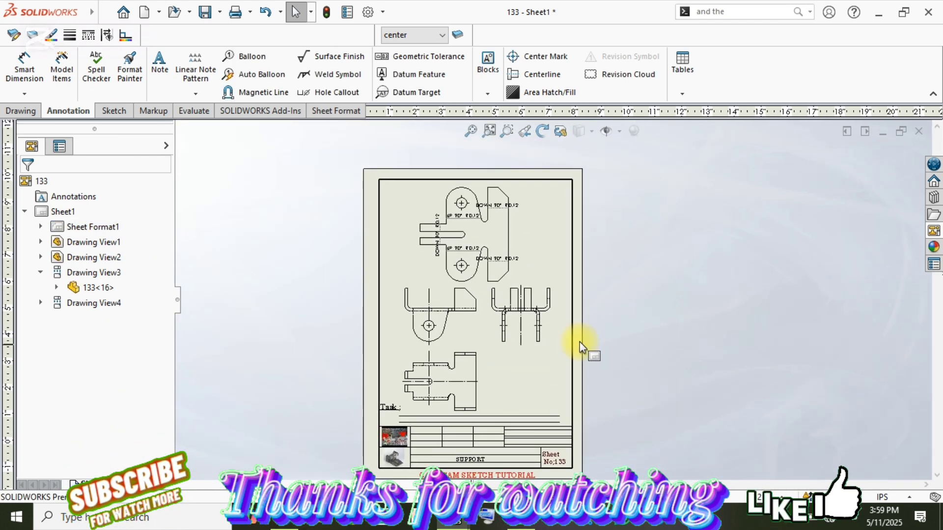